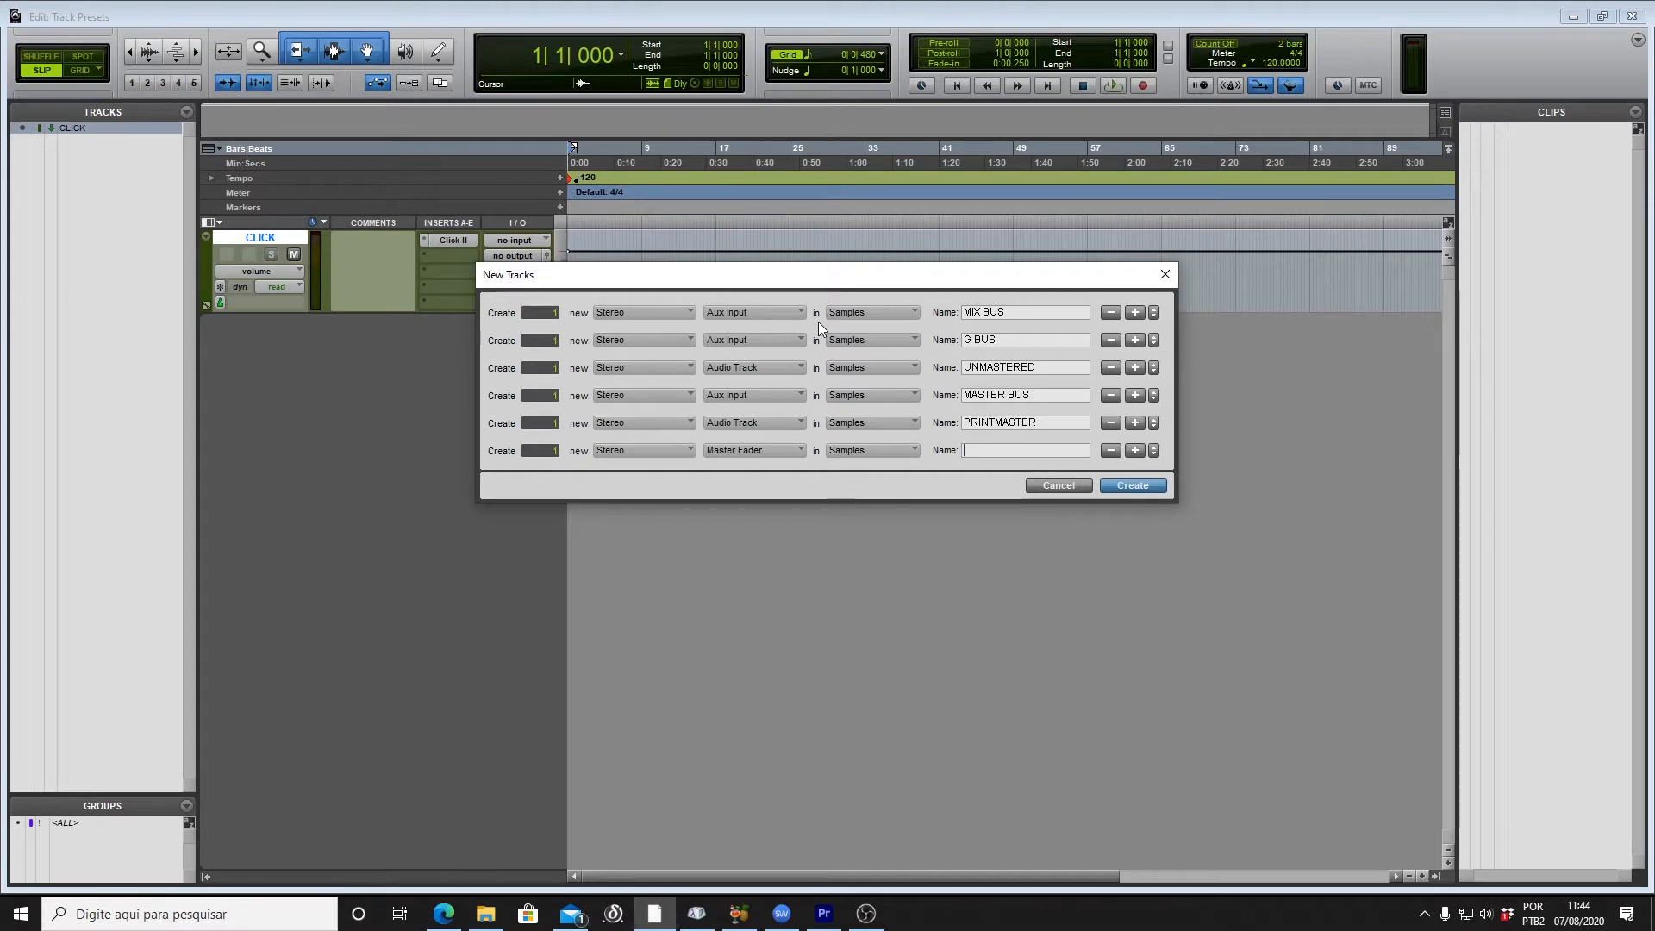
Step: Create the six new tracks and set every track's input and output, SIGMA's included, to none
key(Return)
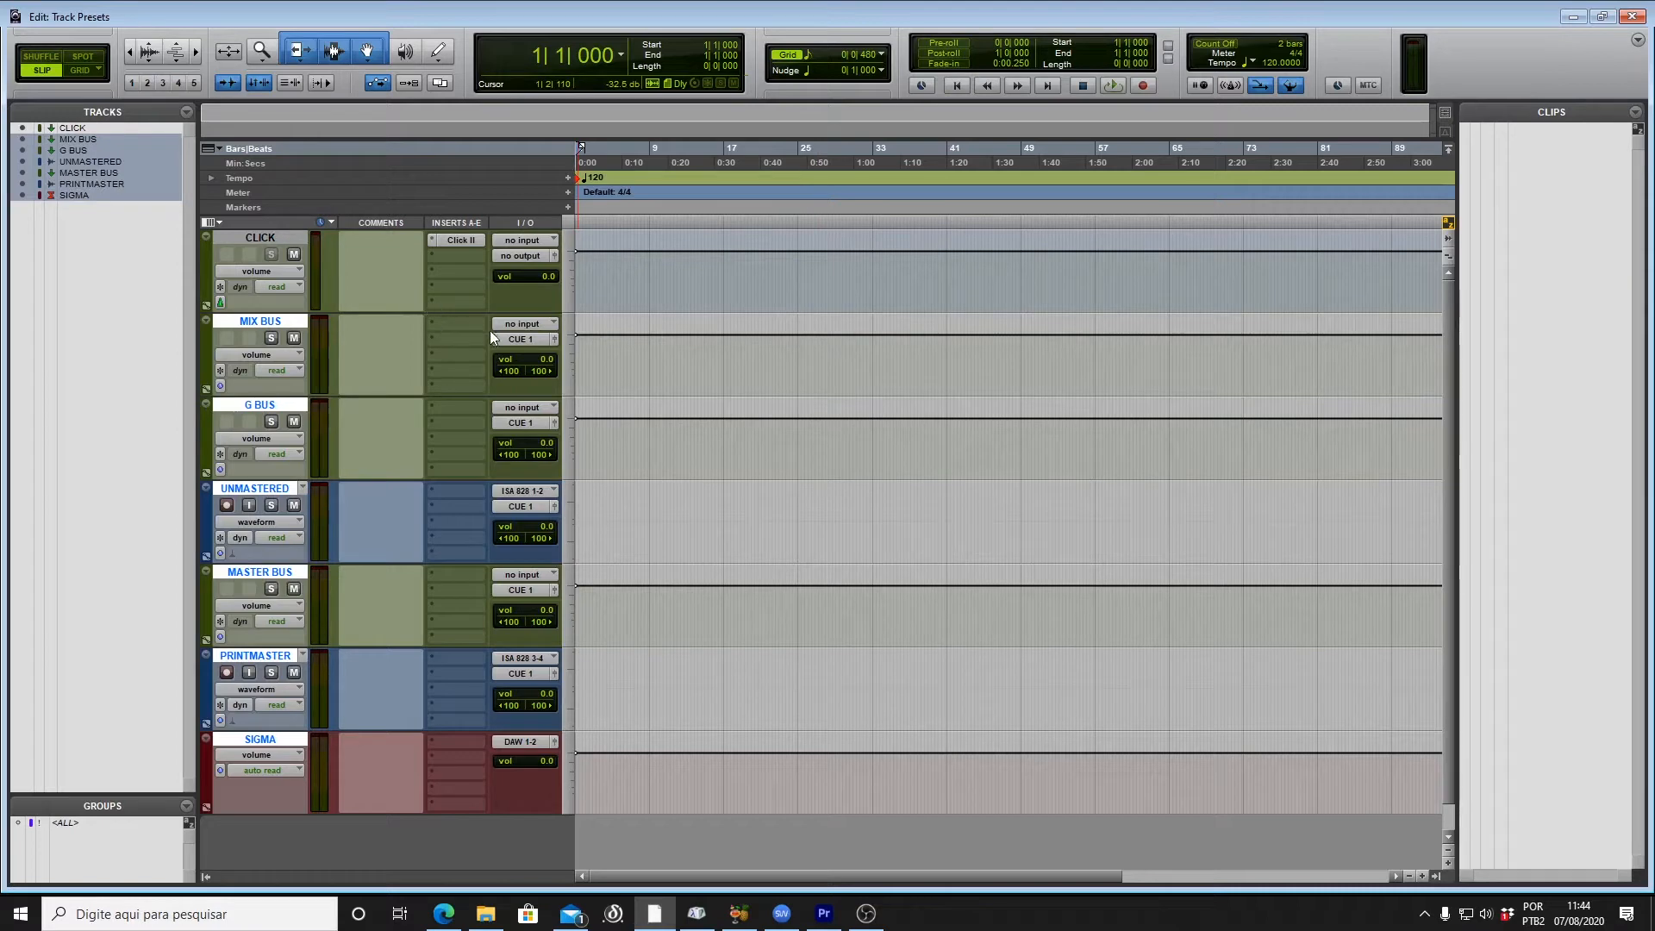
click(510, 339)
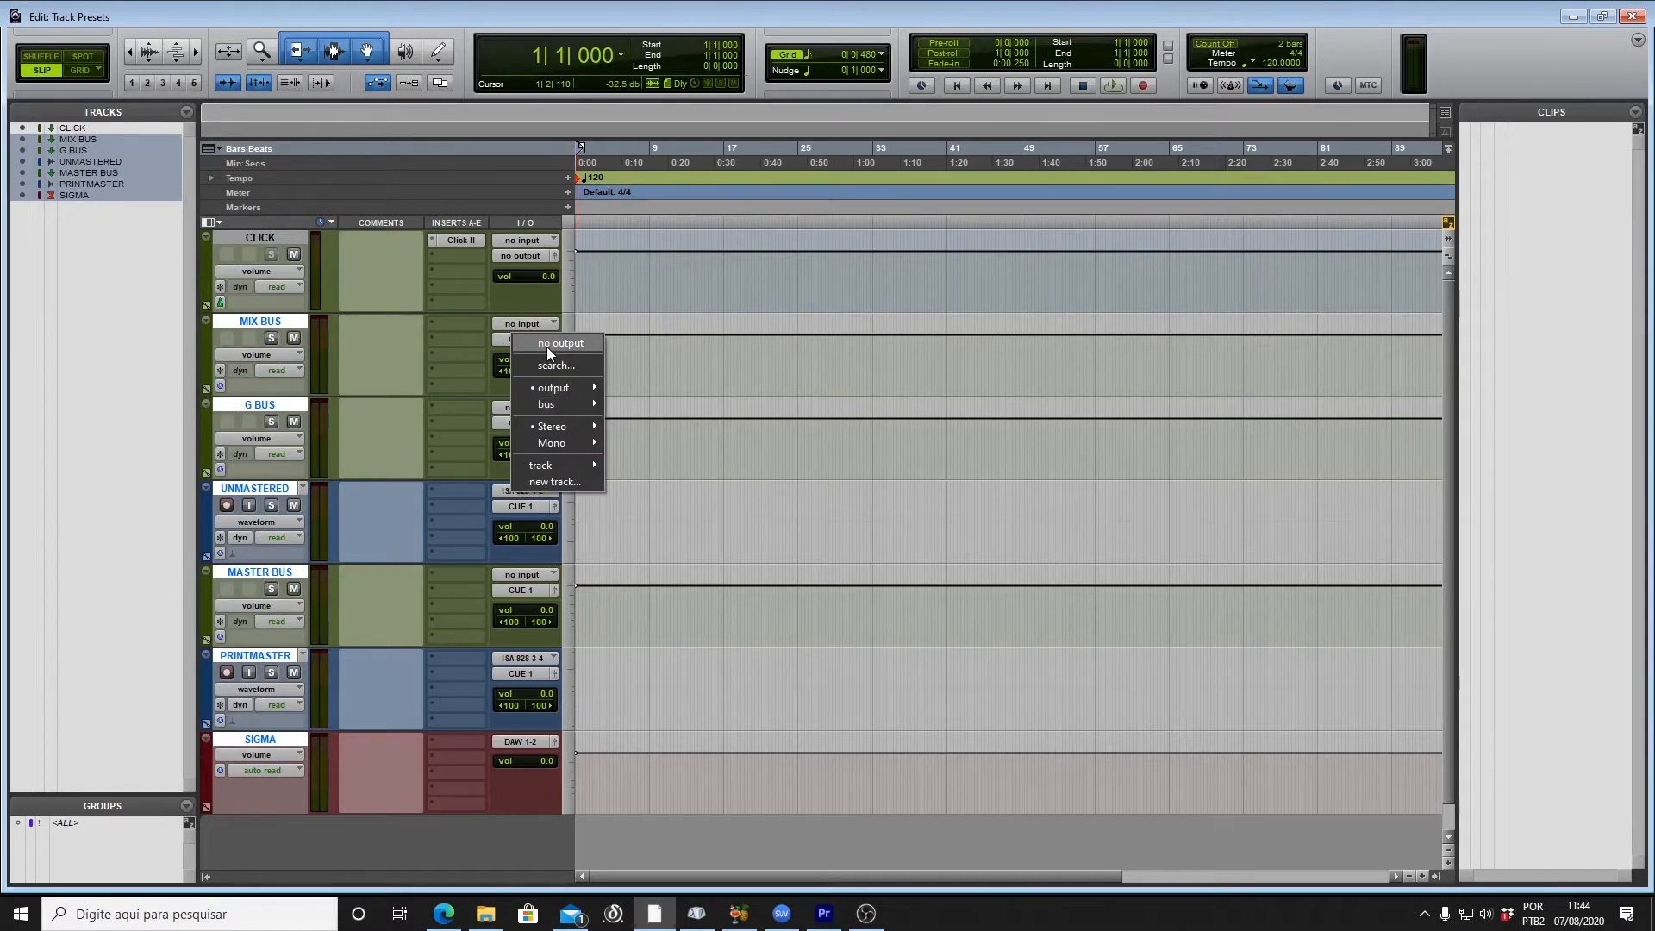
click(547, 346)
click(536, 324)
click(552, 333)
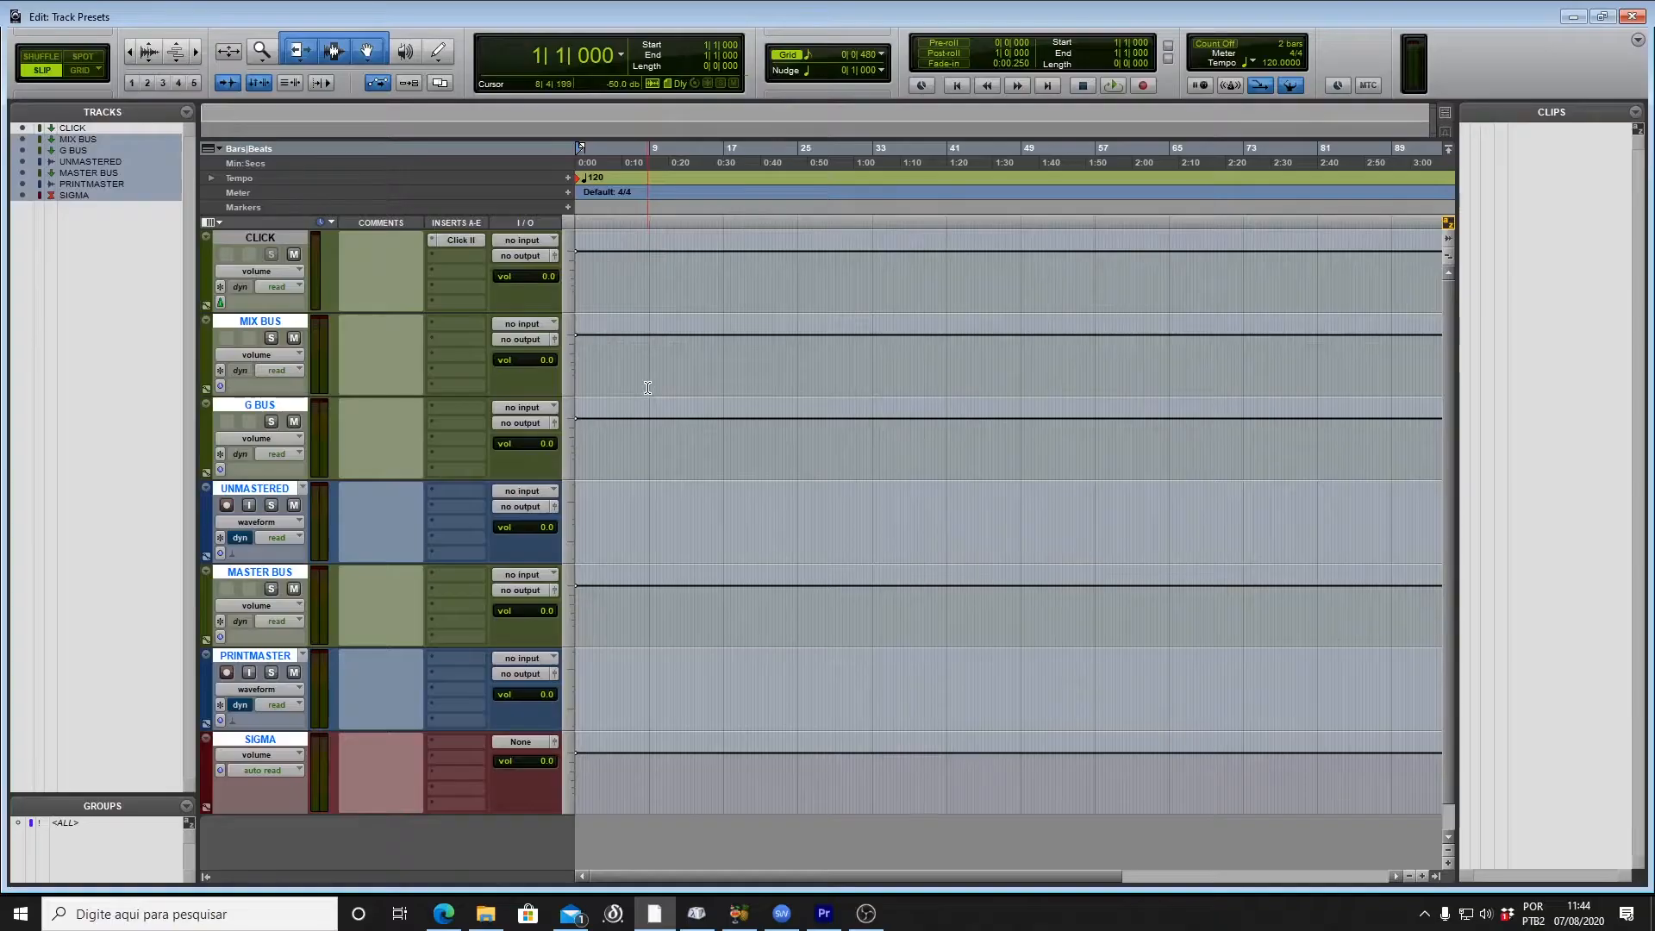
click(647, 388)
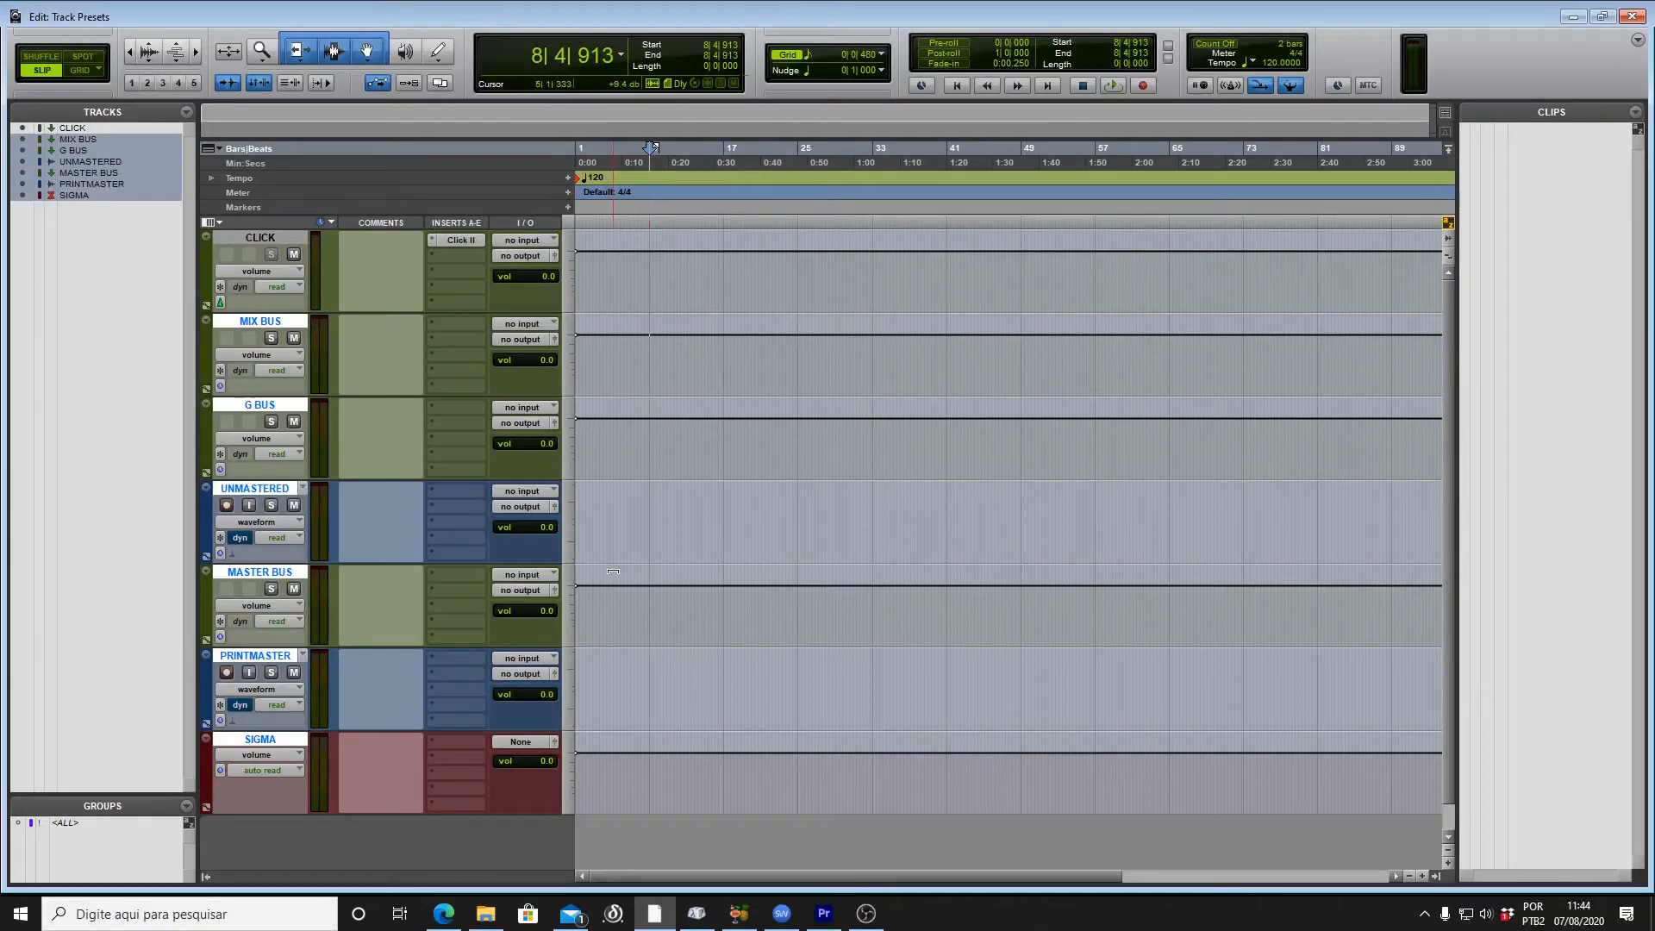
Step: Move CLICK below SIGMA, route MIX BUS into G BUS, and route G BUS into MASTER BUS
drag(274, 234, 396, 753)
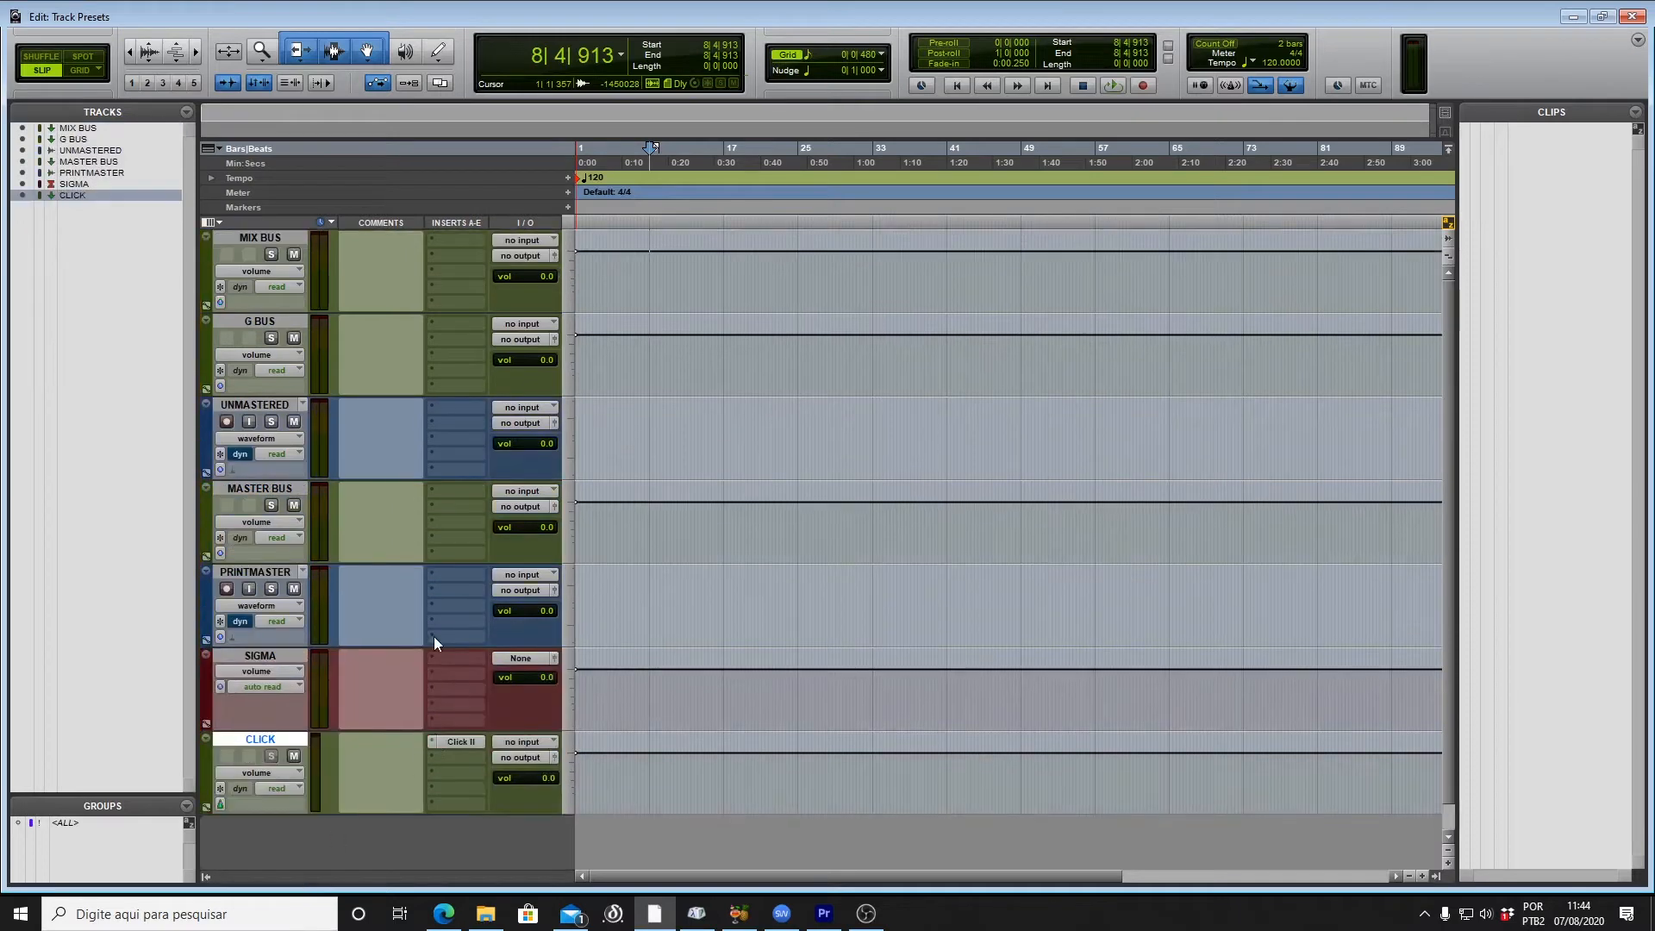
click(516, 253)
mouse_move(581, 376)
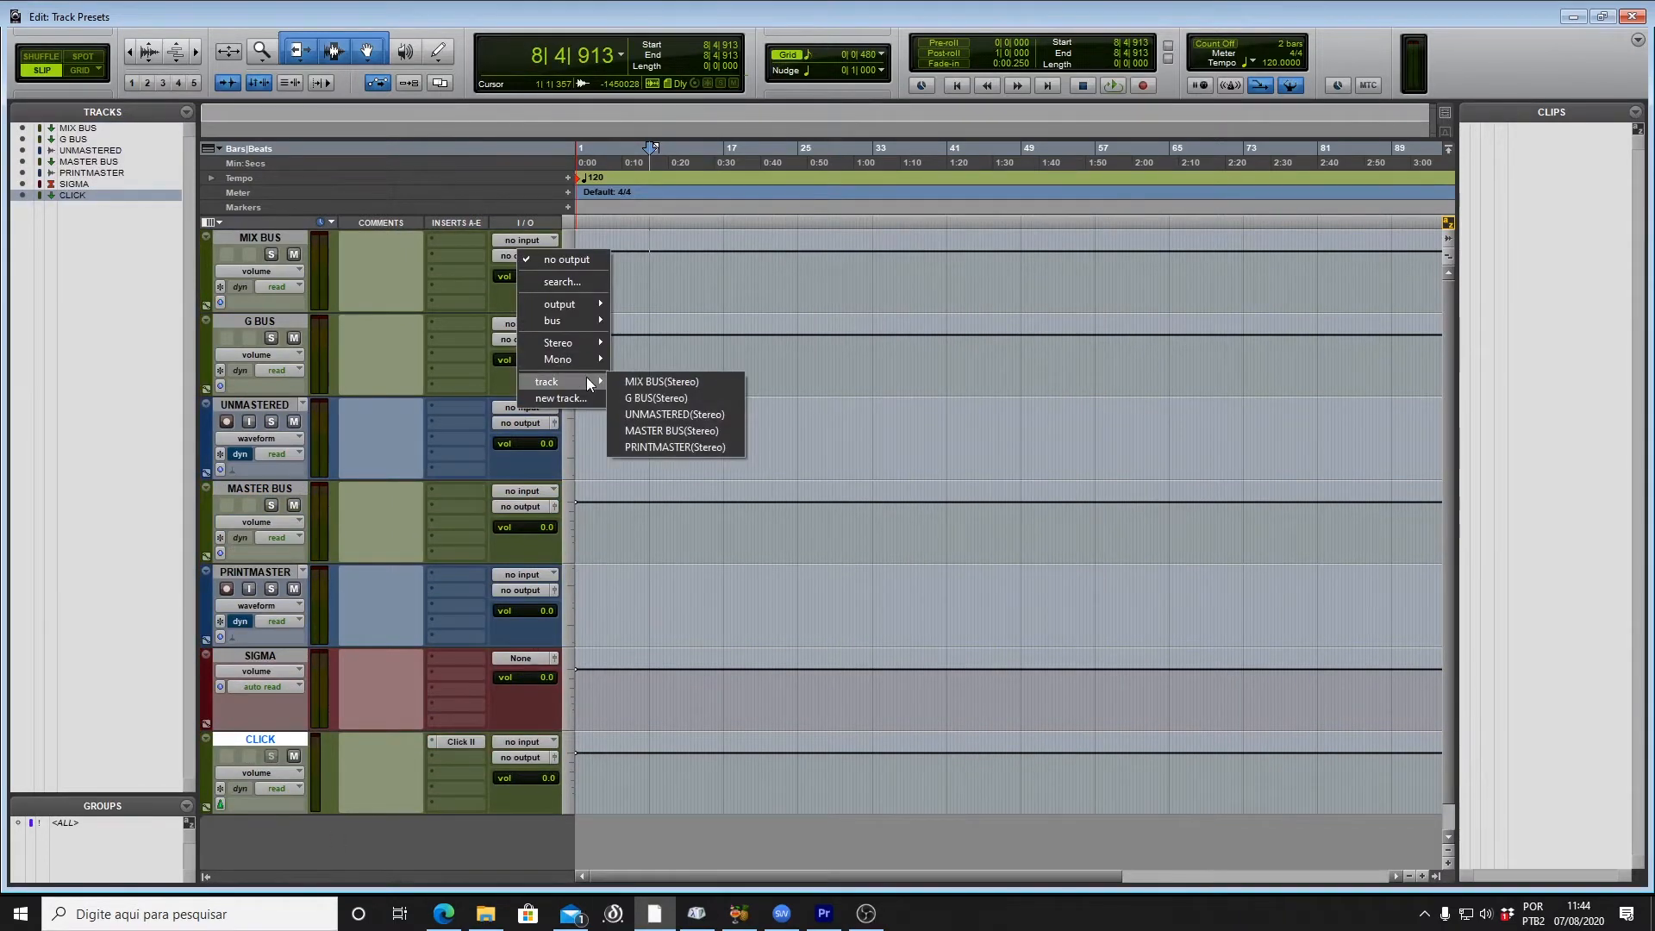
click(648, 397)
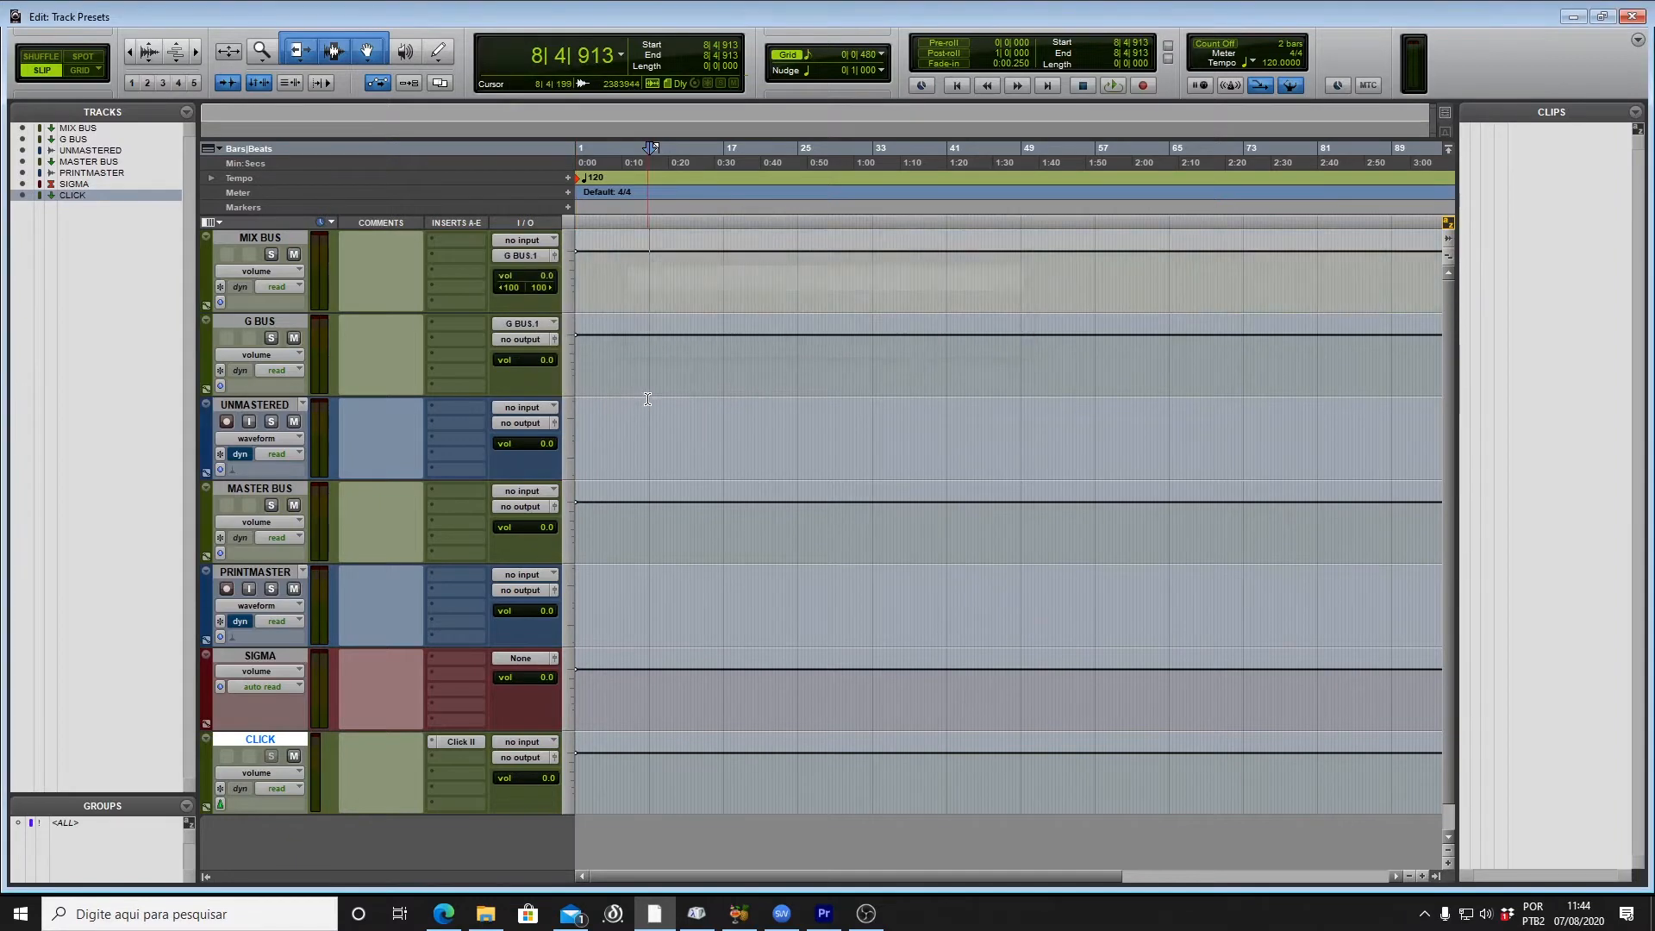
click(521, 341)
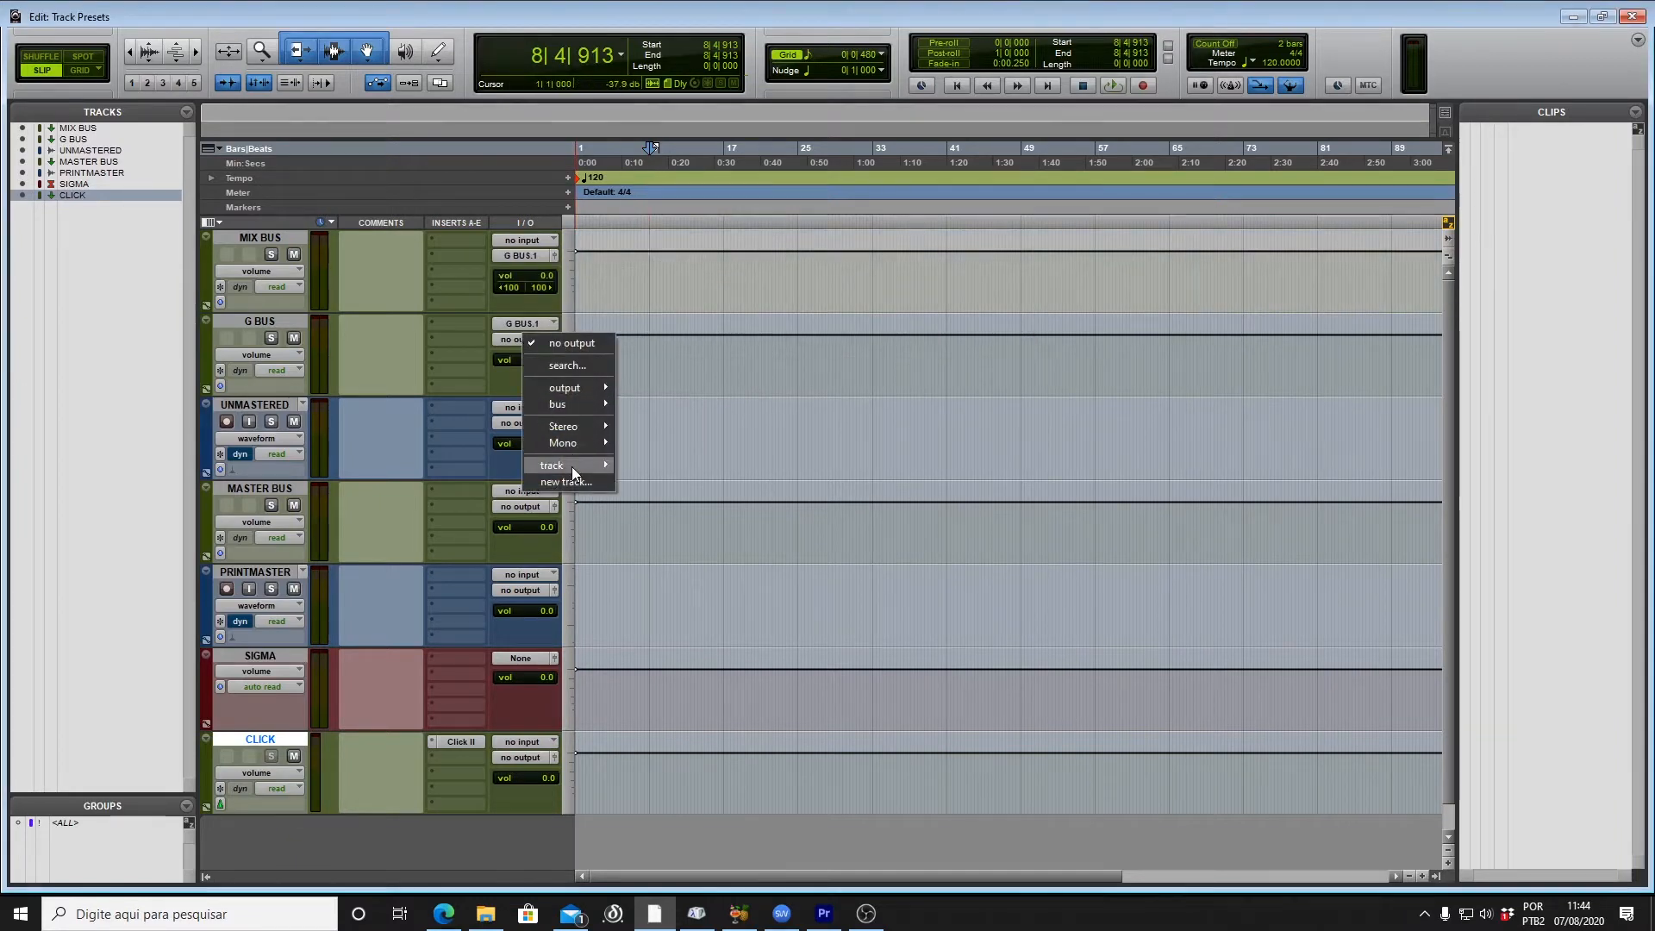
mouse_move(572, 467)
click(695, 513)
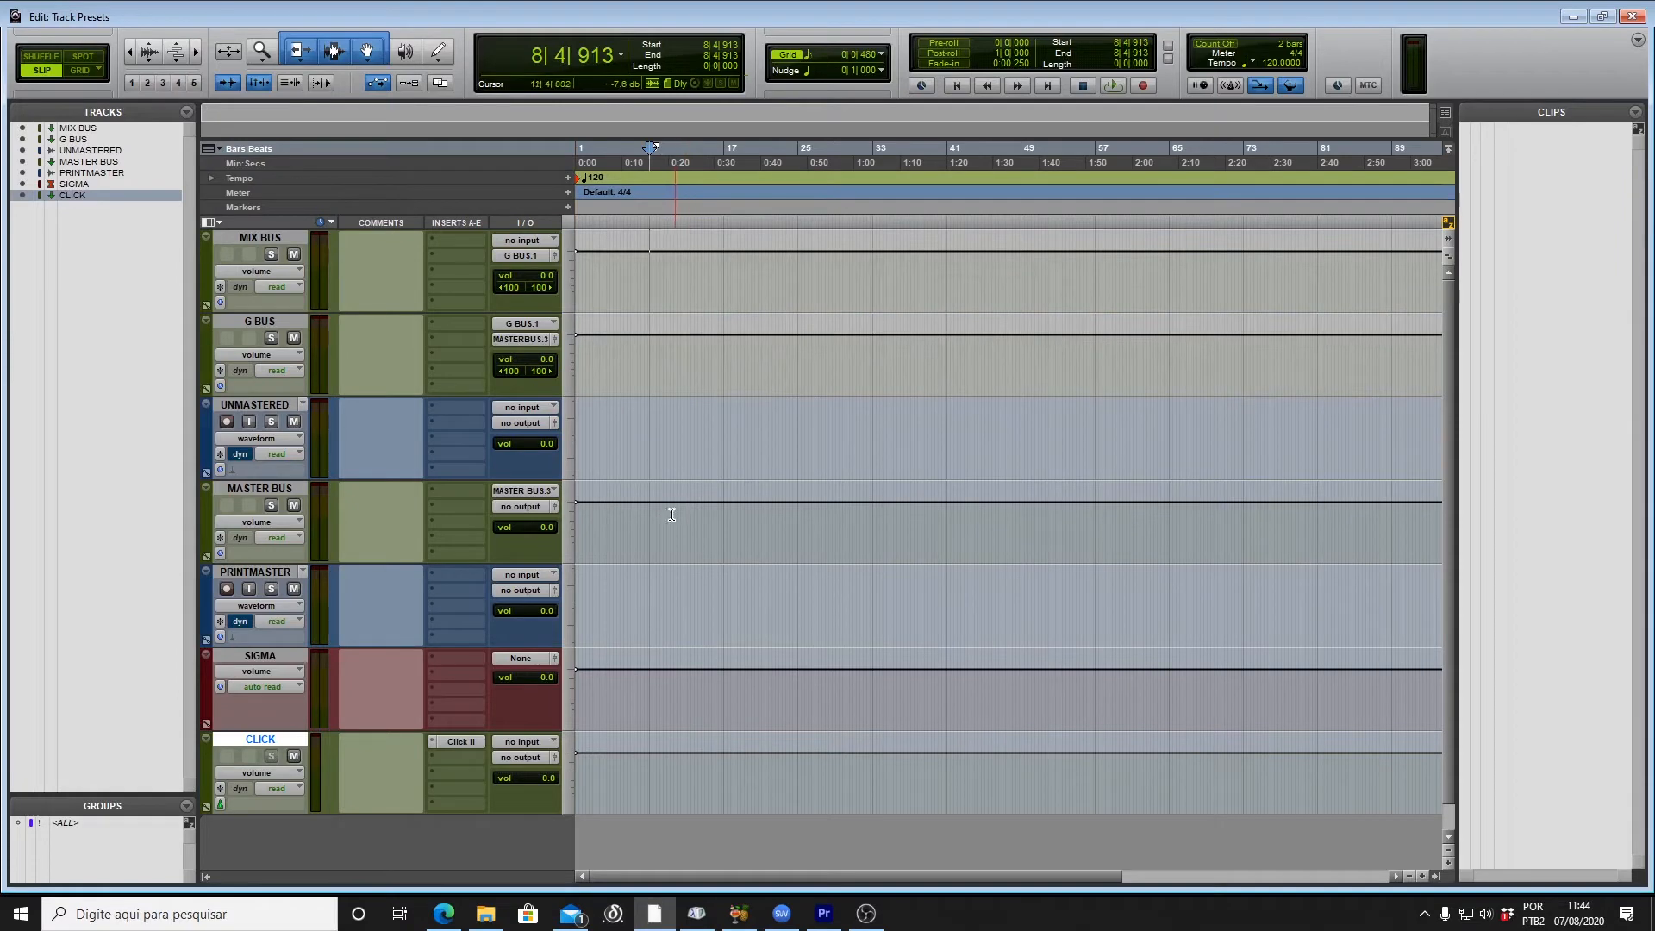
Step: Send MASTER BUS's output to CUE 2 and also feed the bus into PRINTMASTER
click(526, 507)
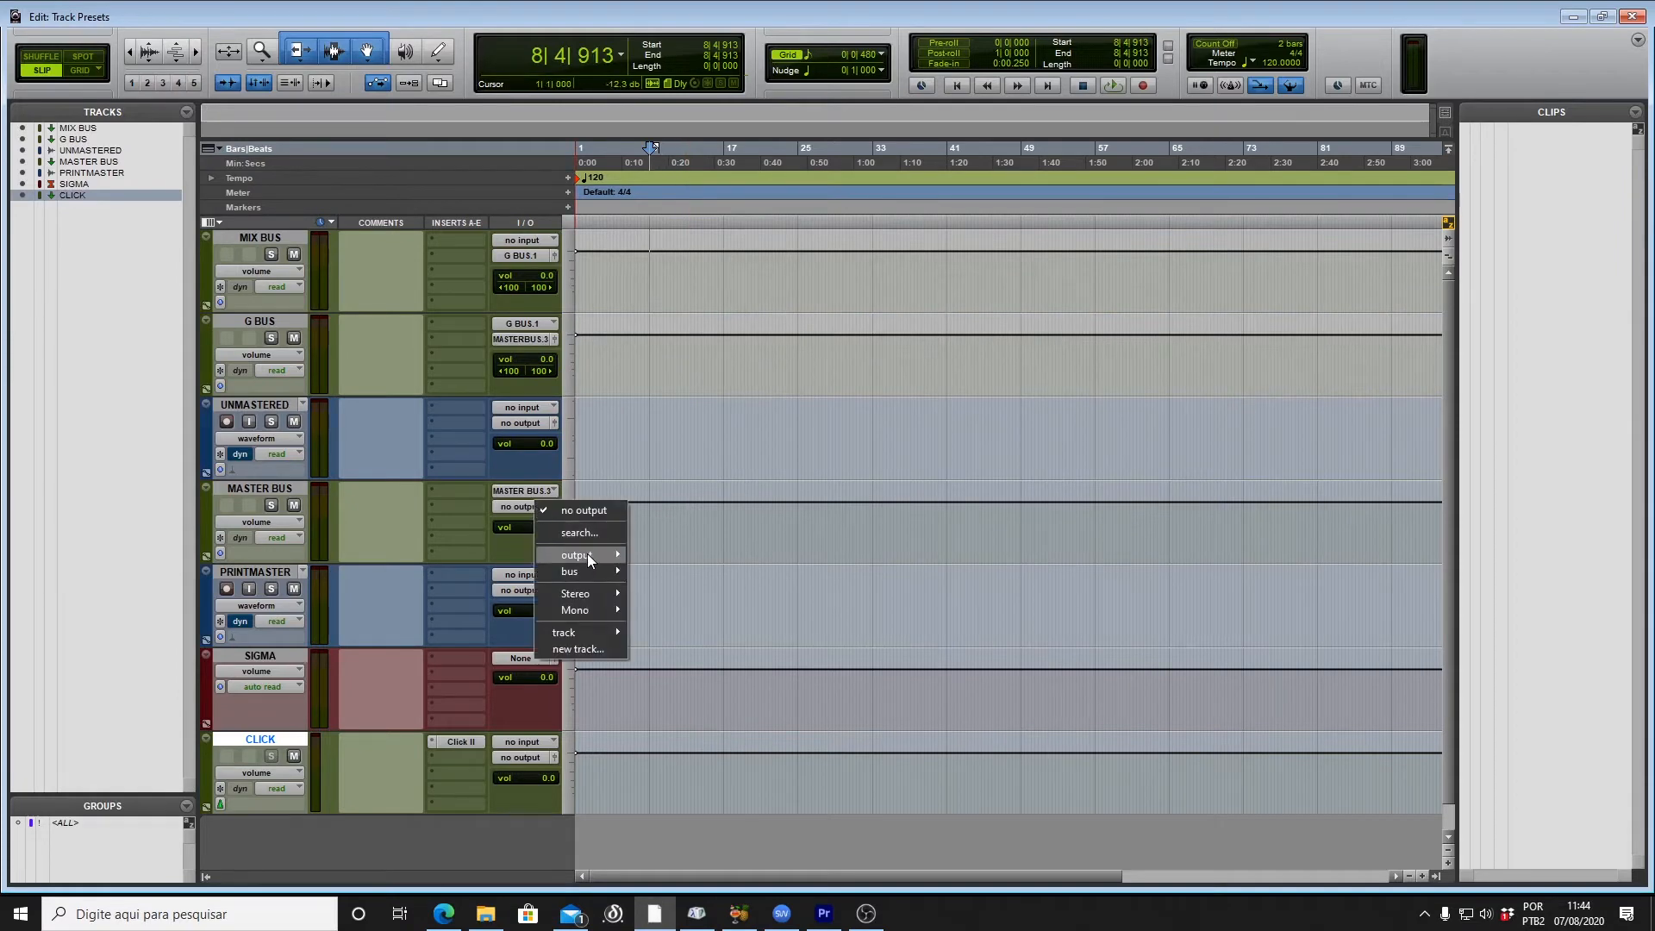
mouse_move(587, 554)
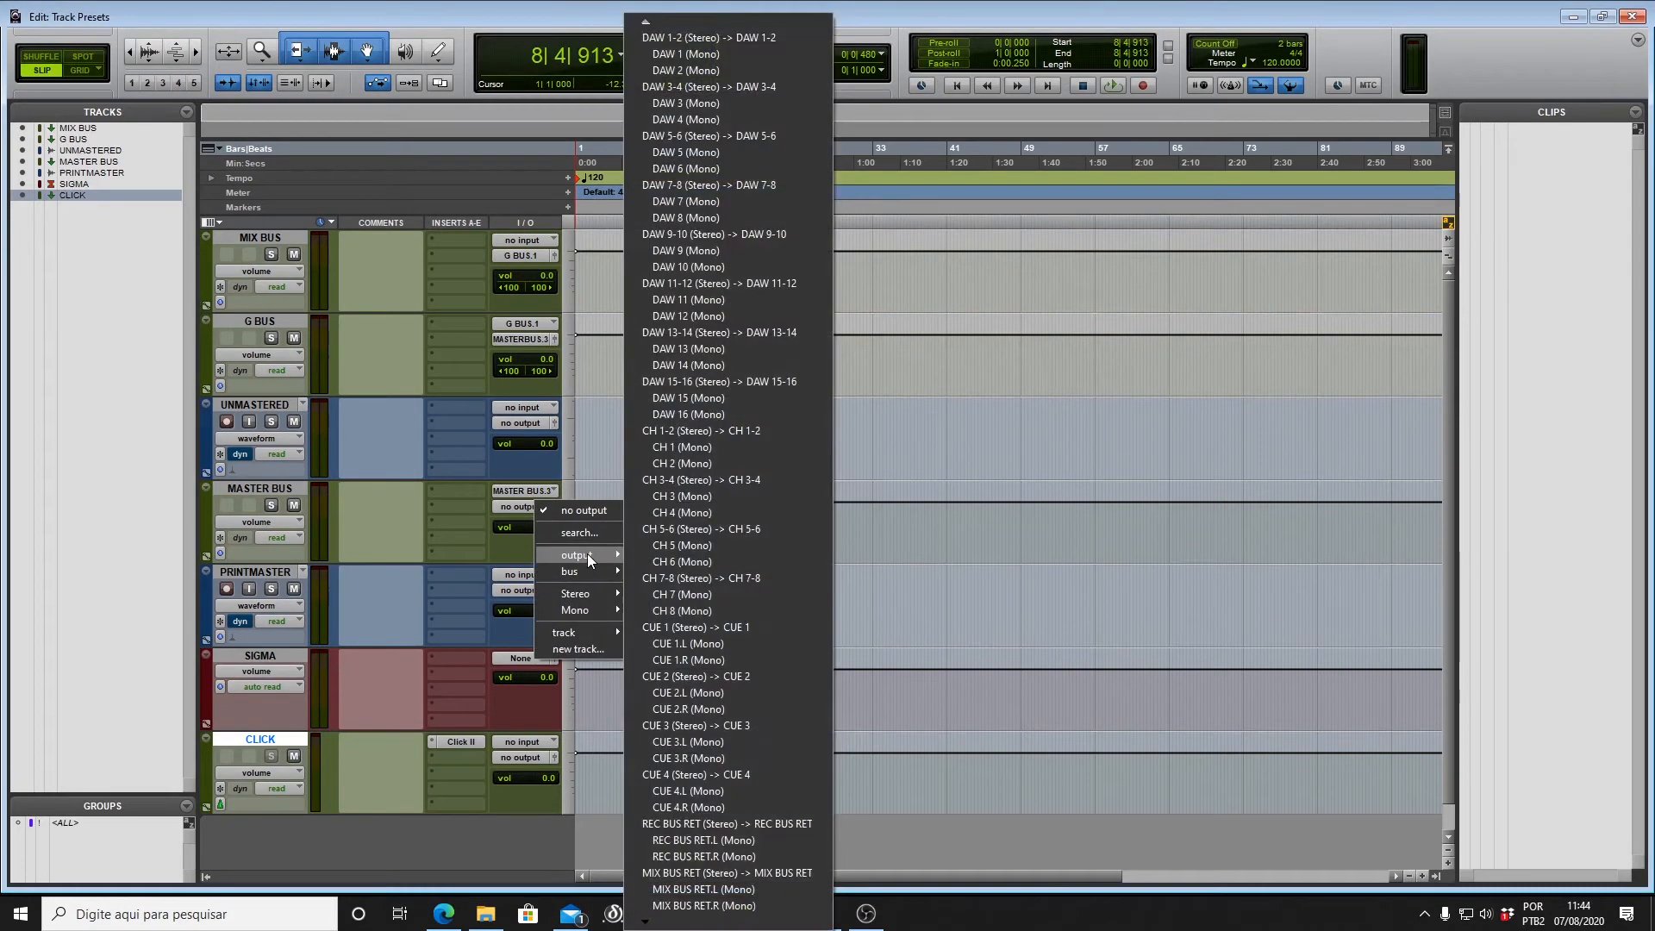
click(712, 675)
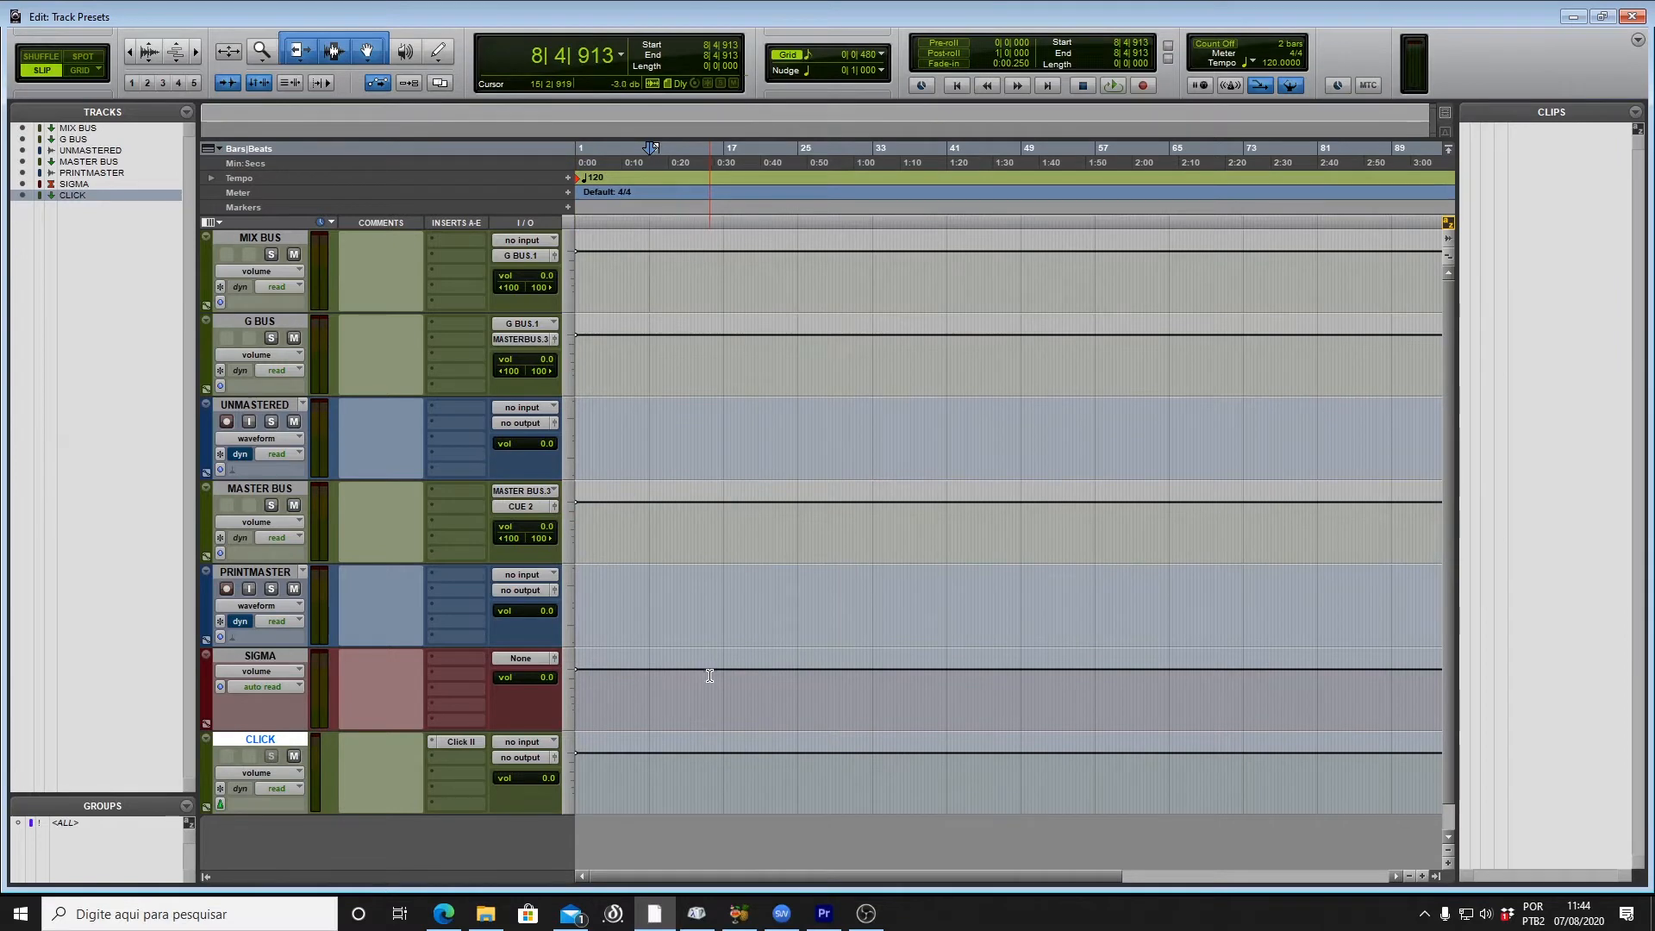
click(523, 340)
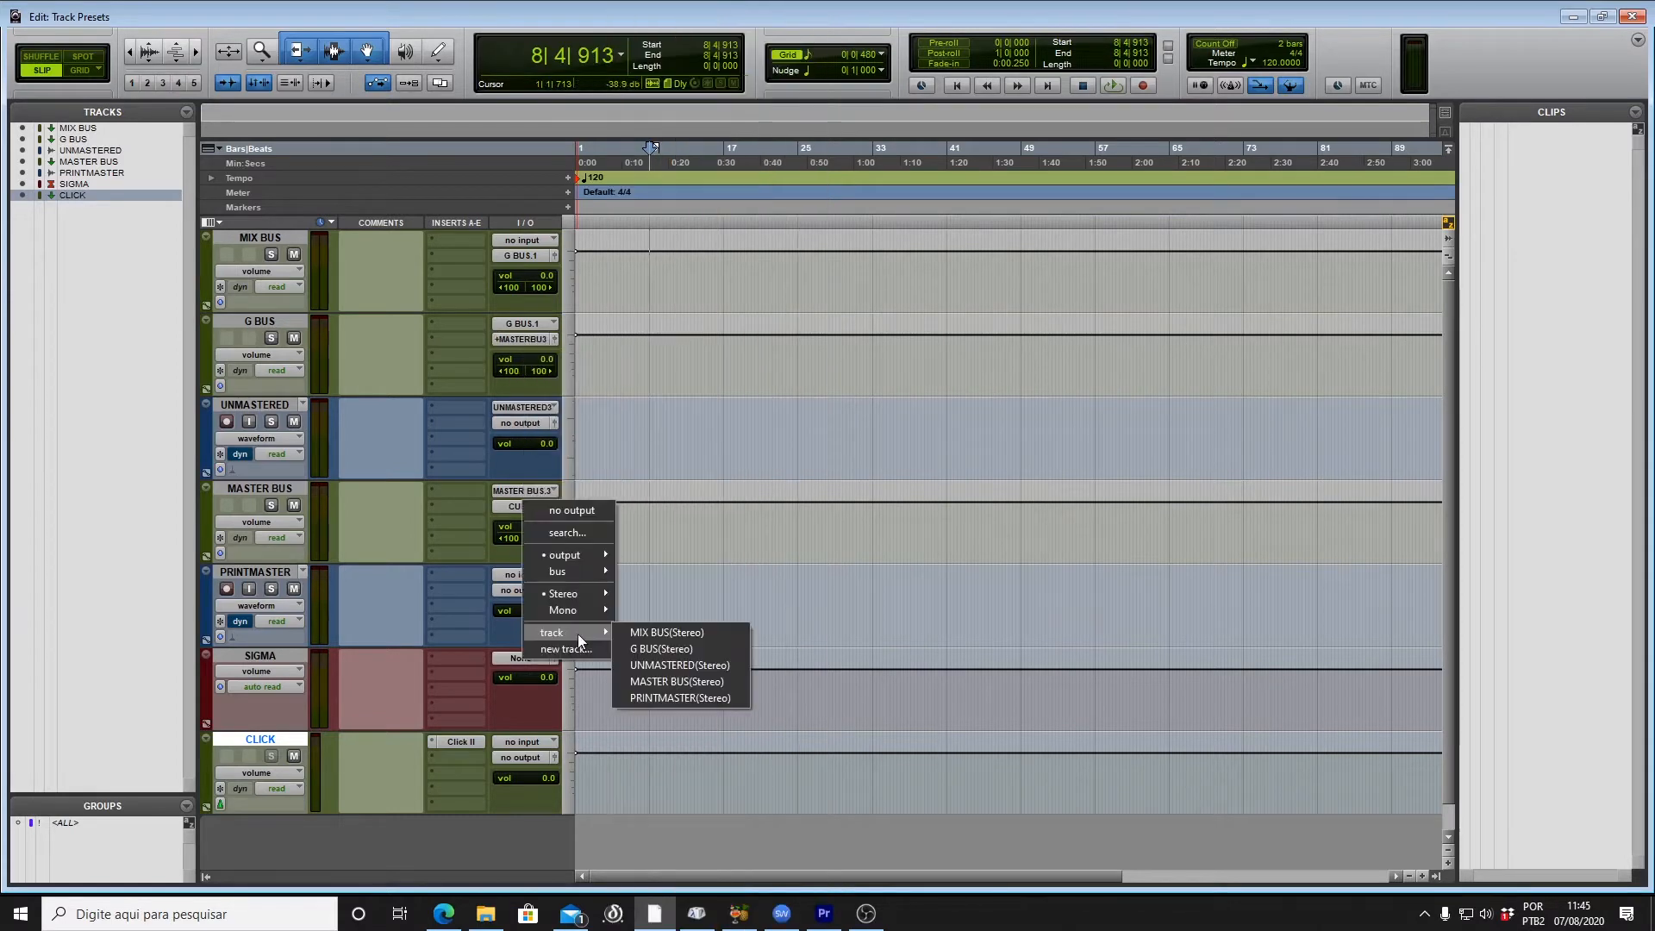
click(690, 697)
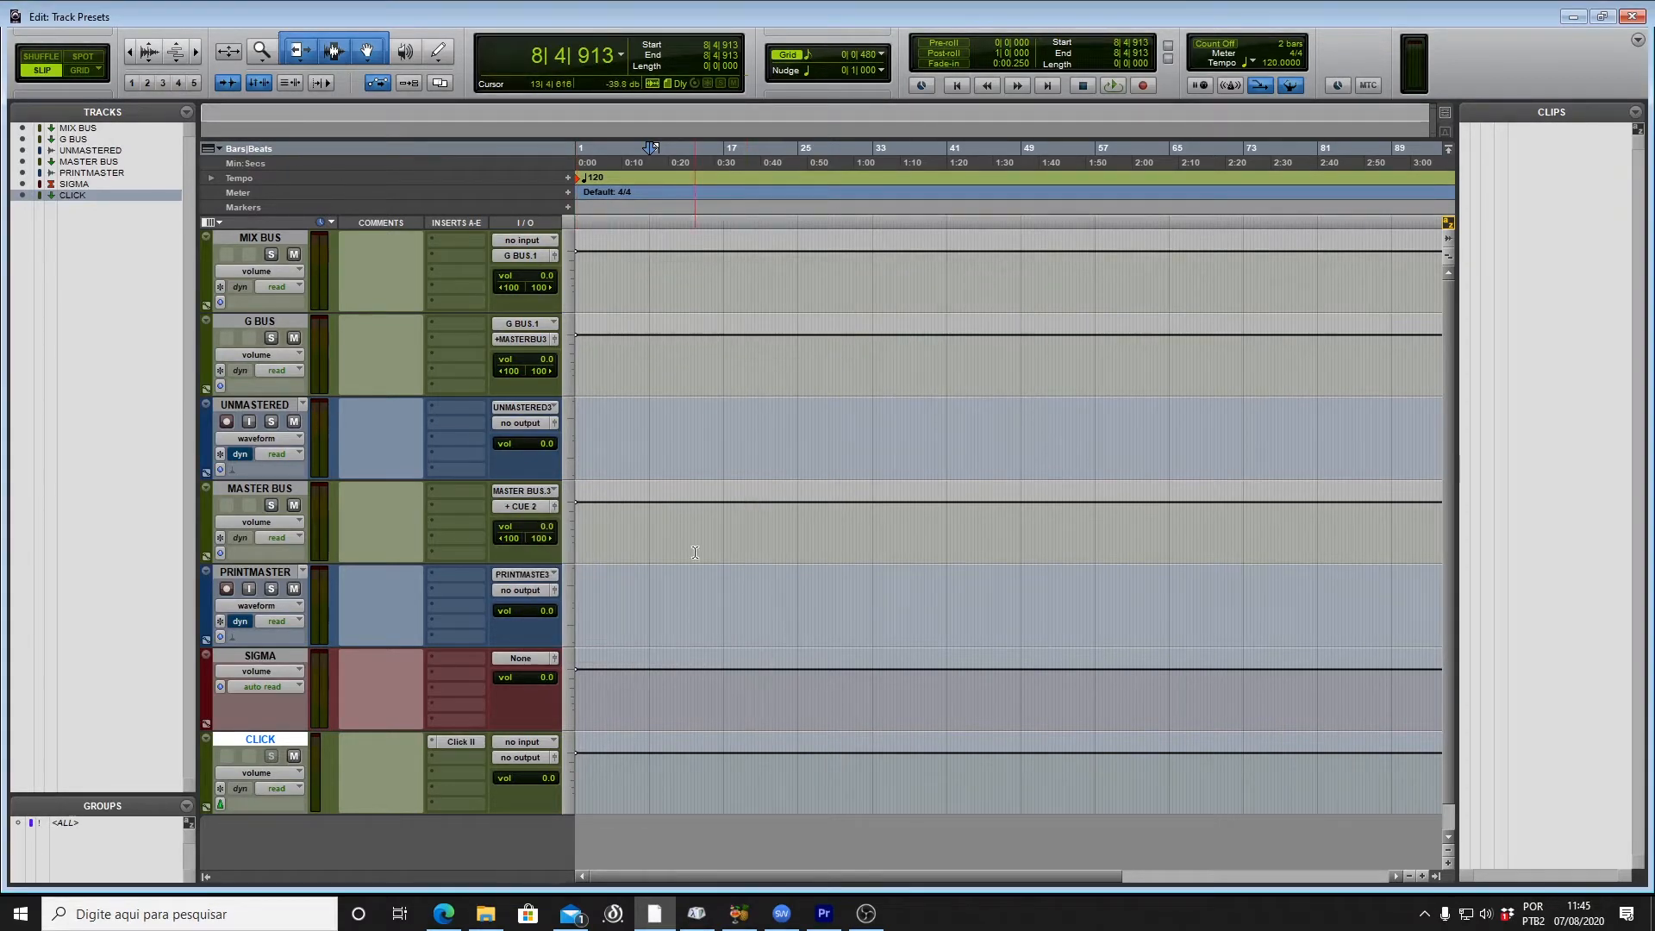
Step: Route the UNMASTERED and PRINTMASTER outputs to CH 7-8
click(287, 405)
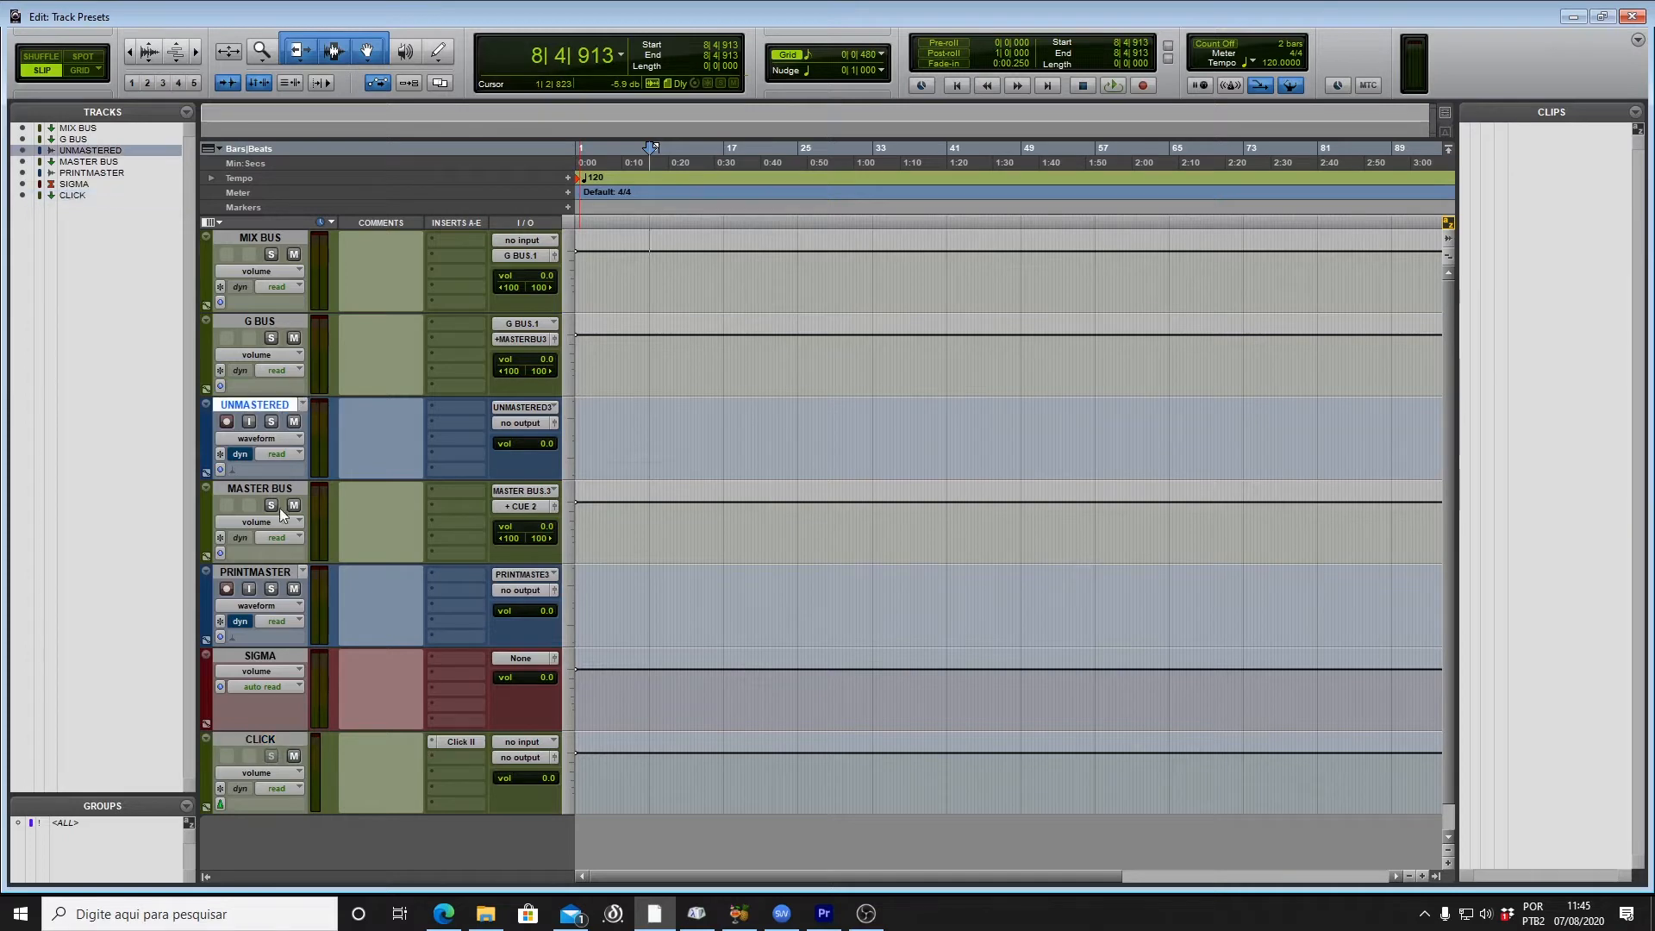
ctrl+click(285, 572)
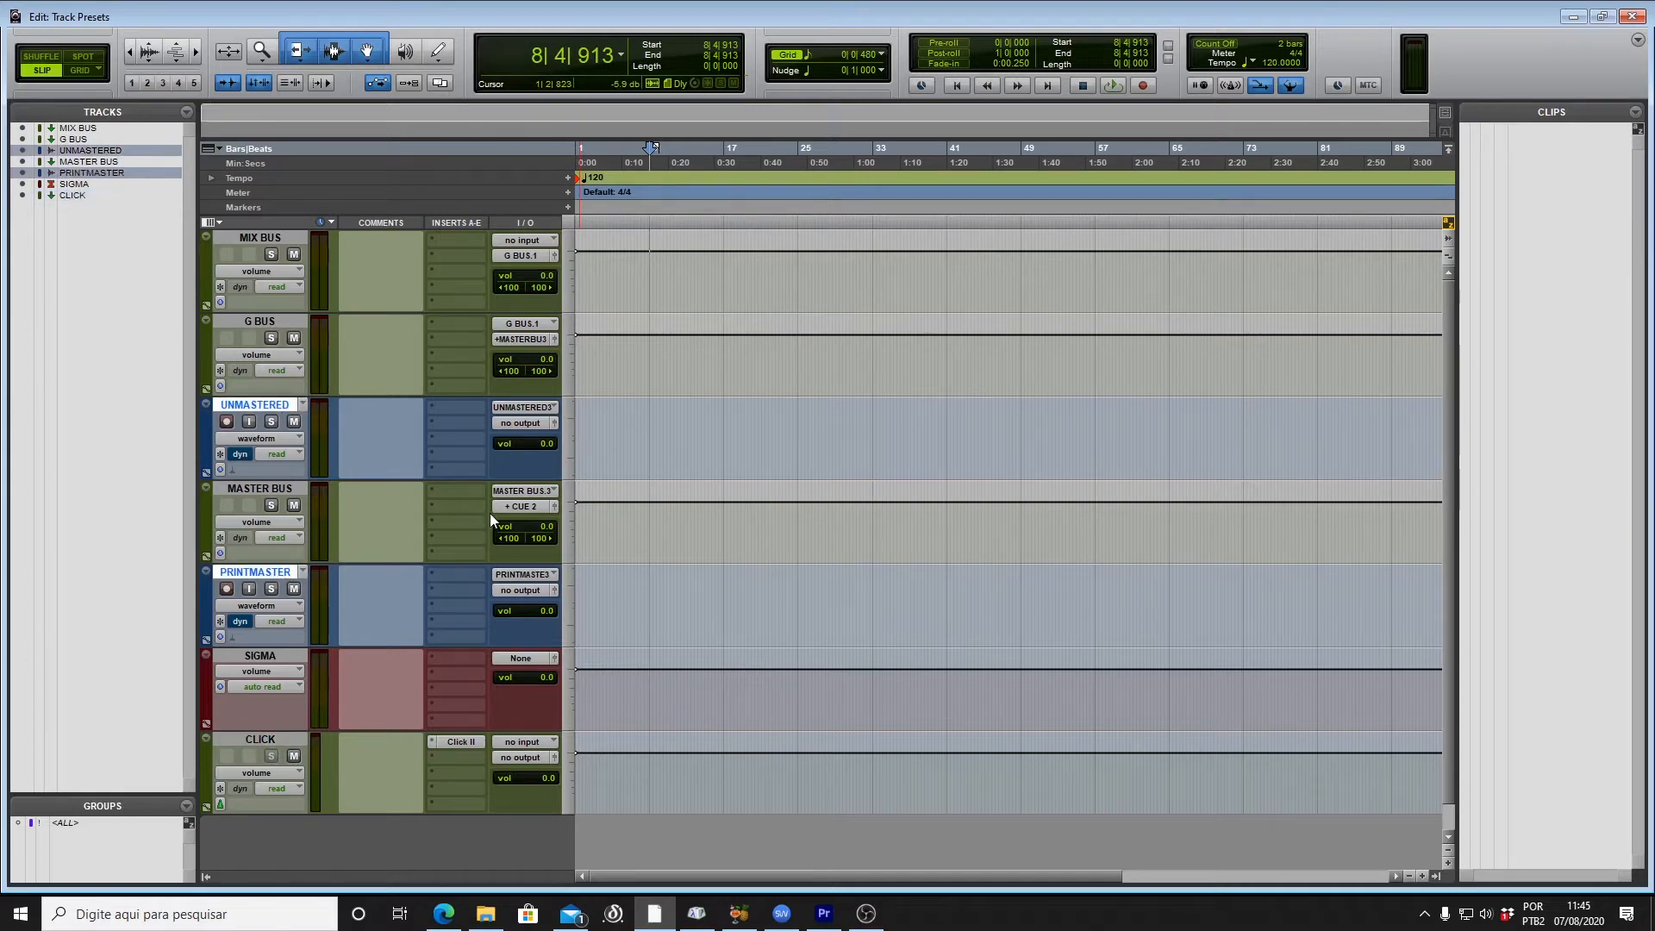
click(535, 425)
mouse_move(584, 515)
click(701, 577)
Step: Route SIGMA's output to CUE 2
click(530, 659)
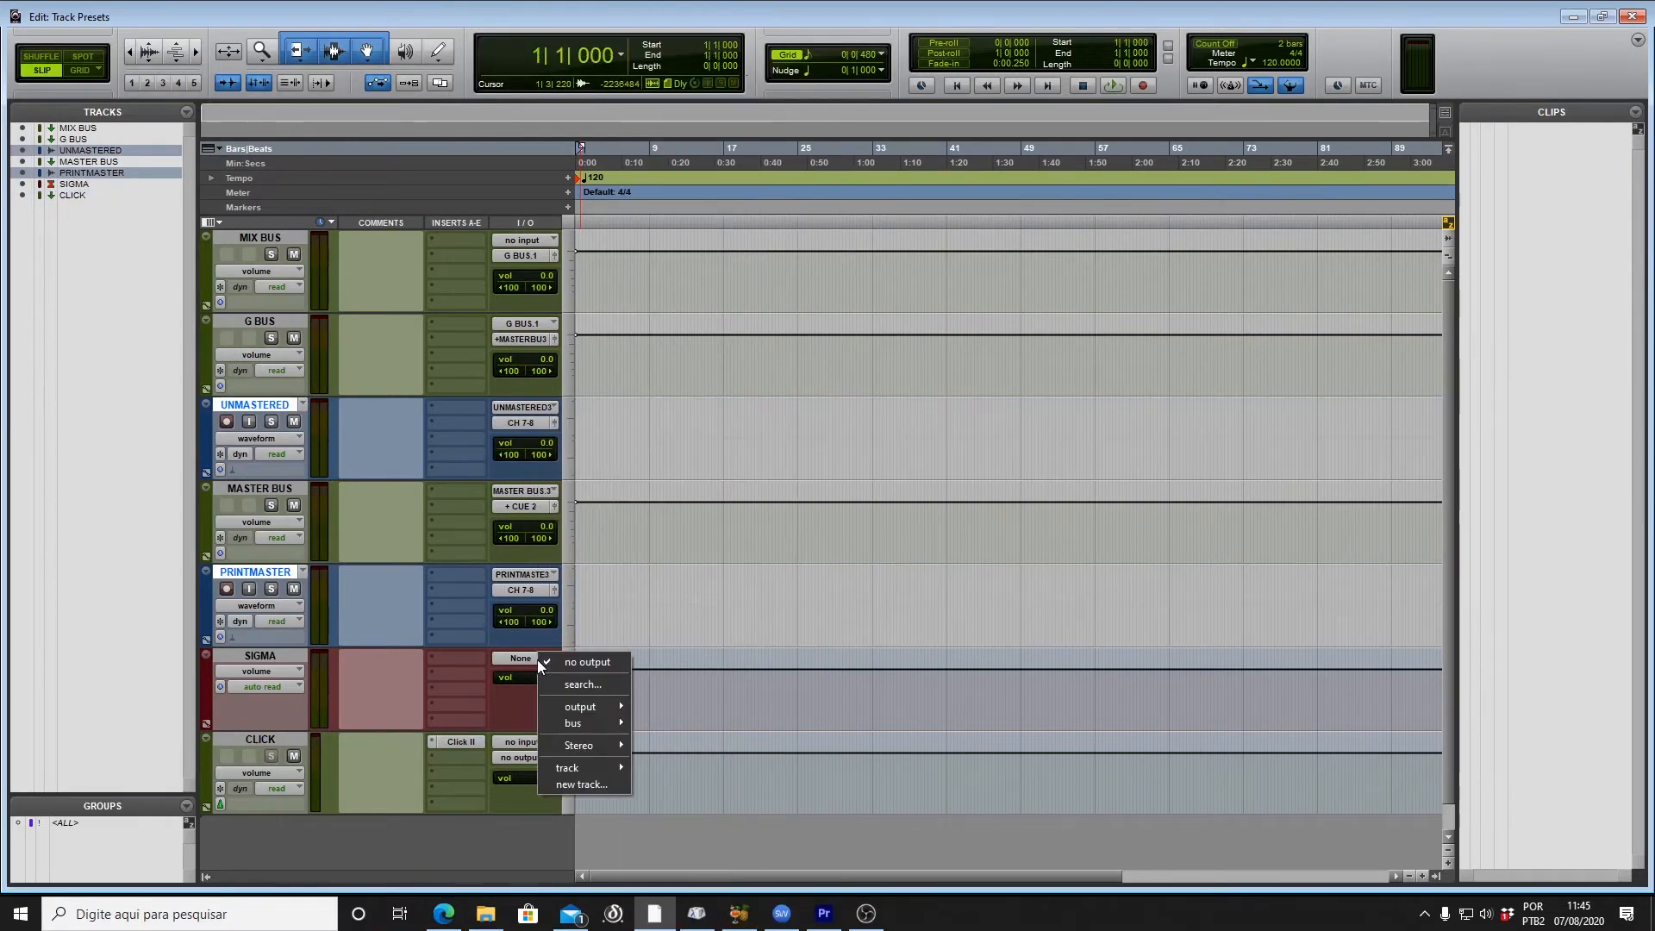
mouse_move(565, 708)
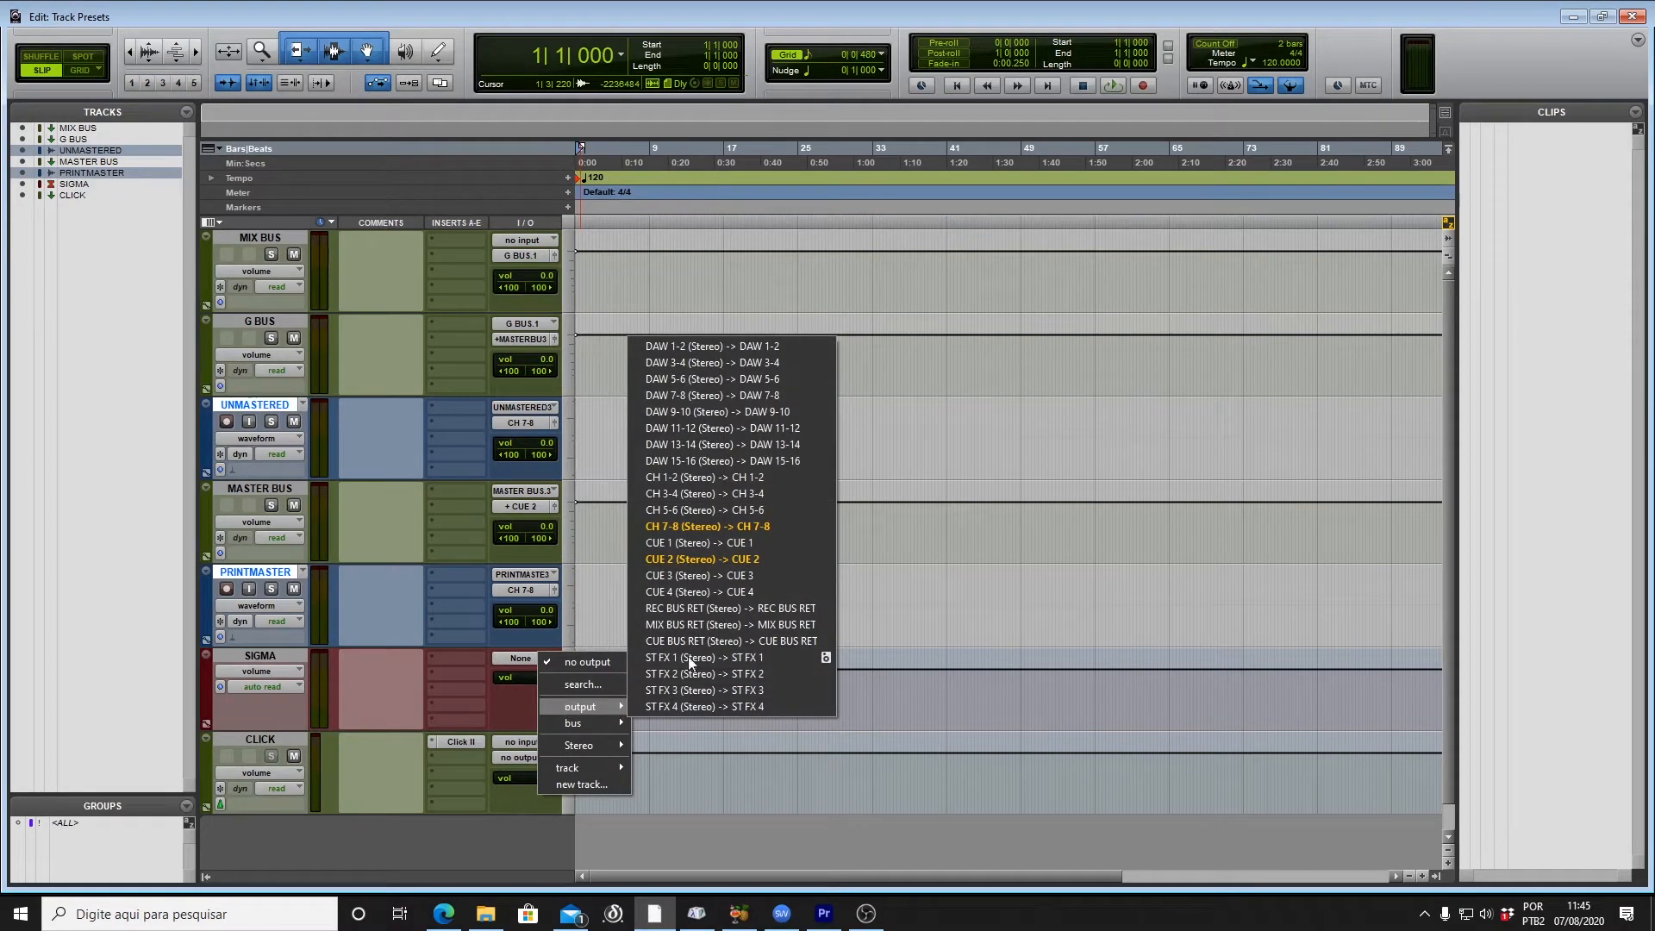
click(695, 562)
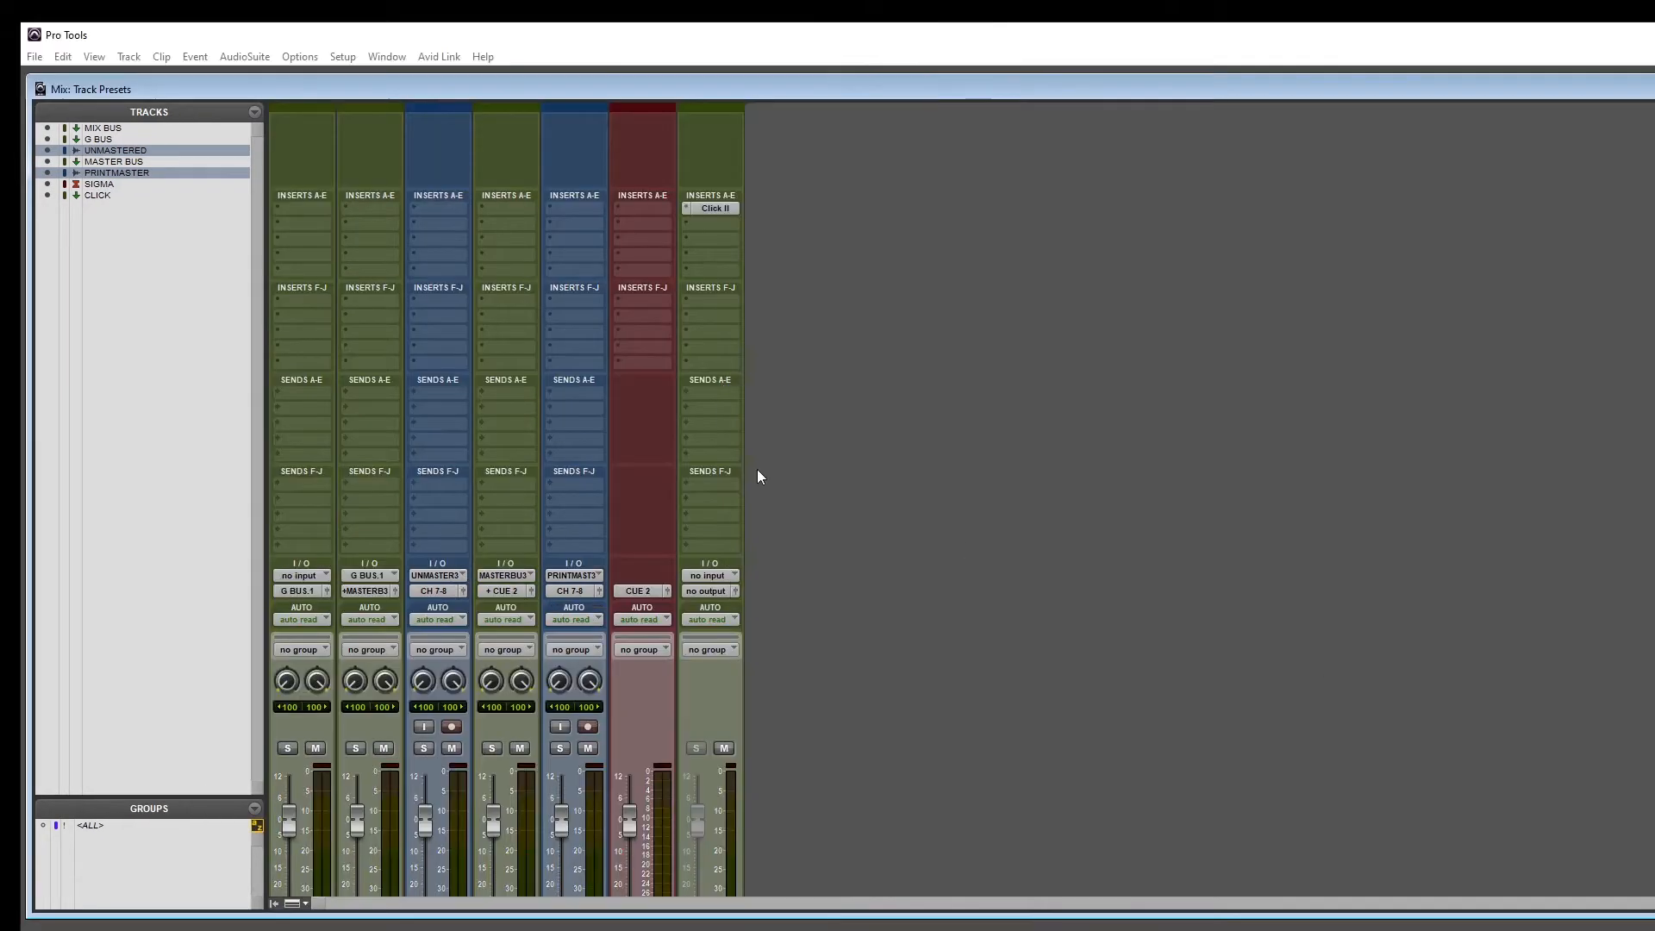
Step: Add a pre-fader send at 0 dB from CLICK to the CLICK bus
click(724, 393)
mouse_move(764, 458)
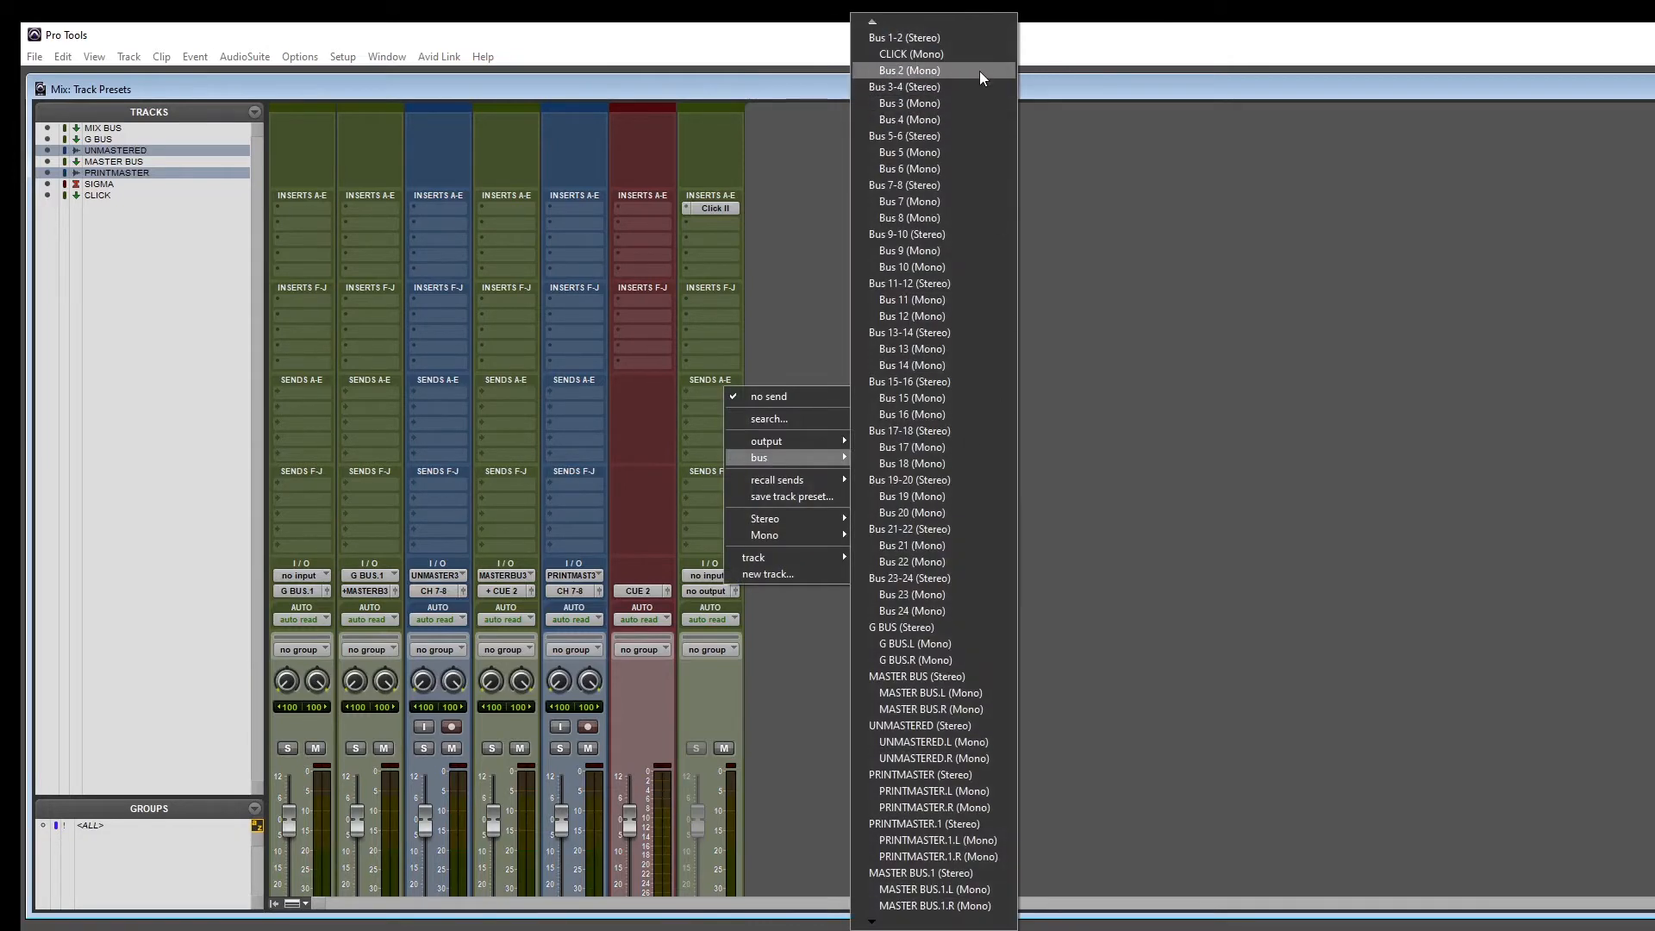
click(979, 58)
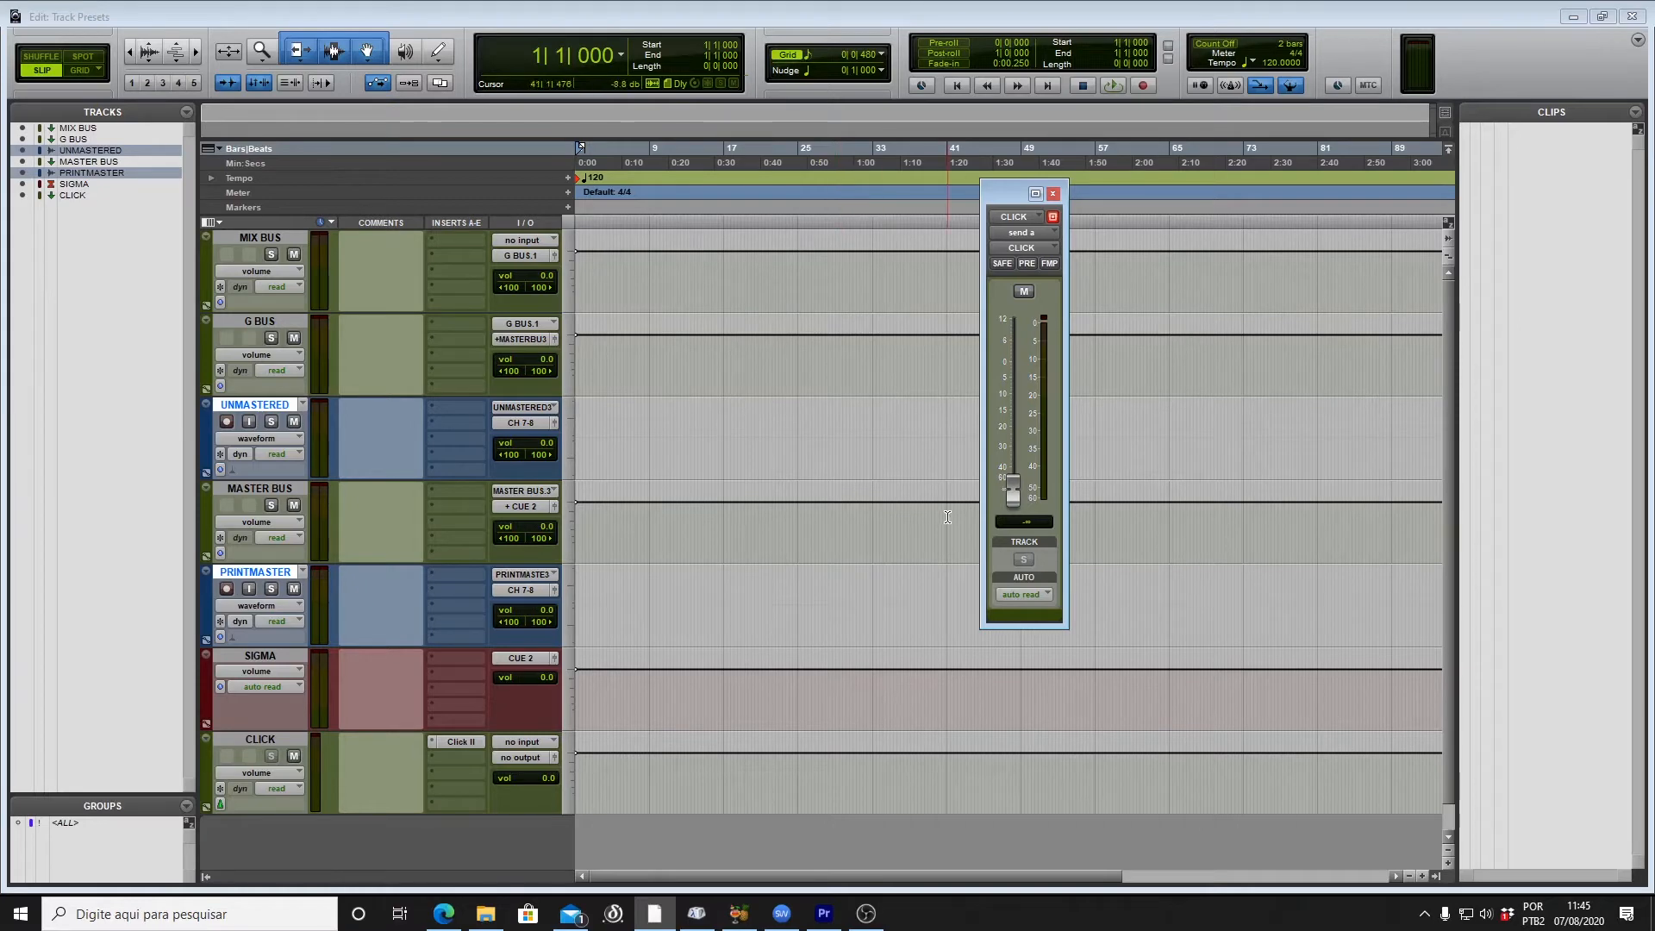
alt+click(1011, 503)
click(1029, 263)
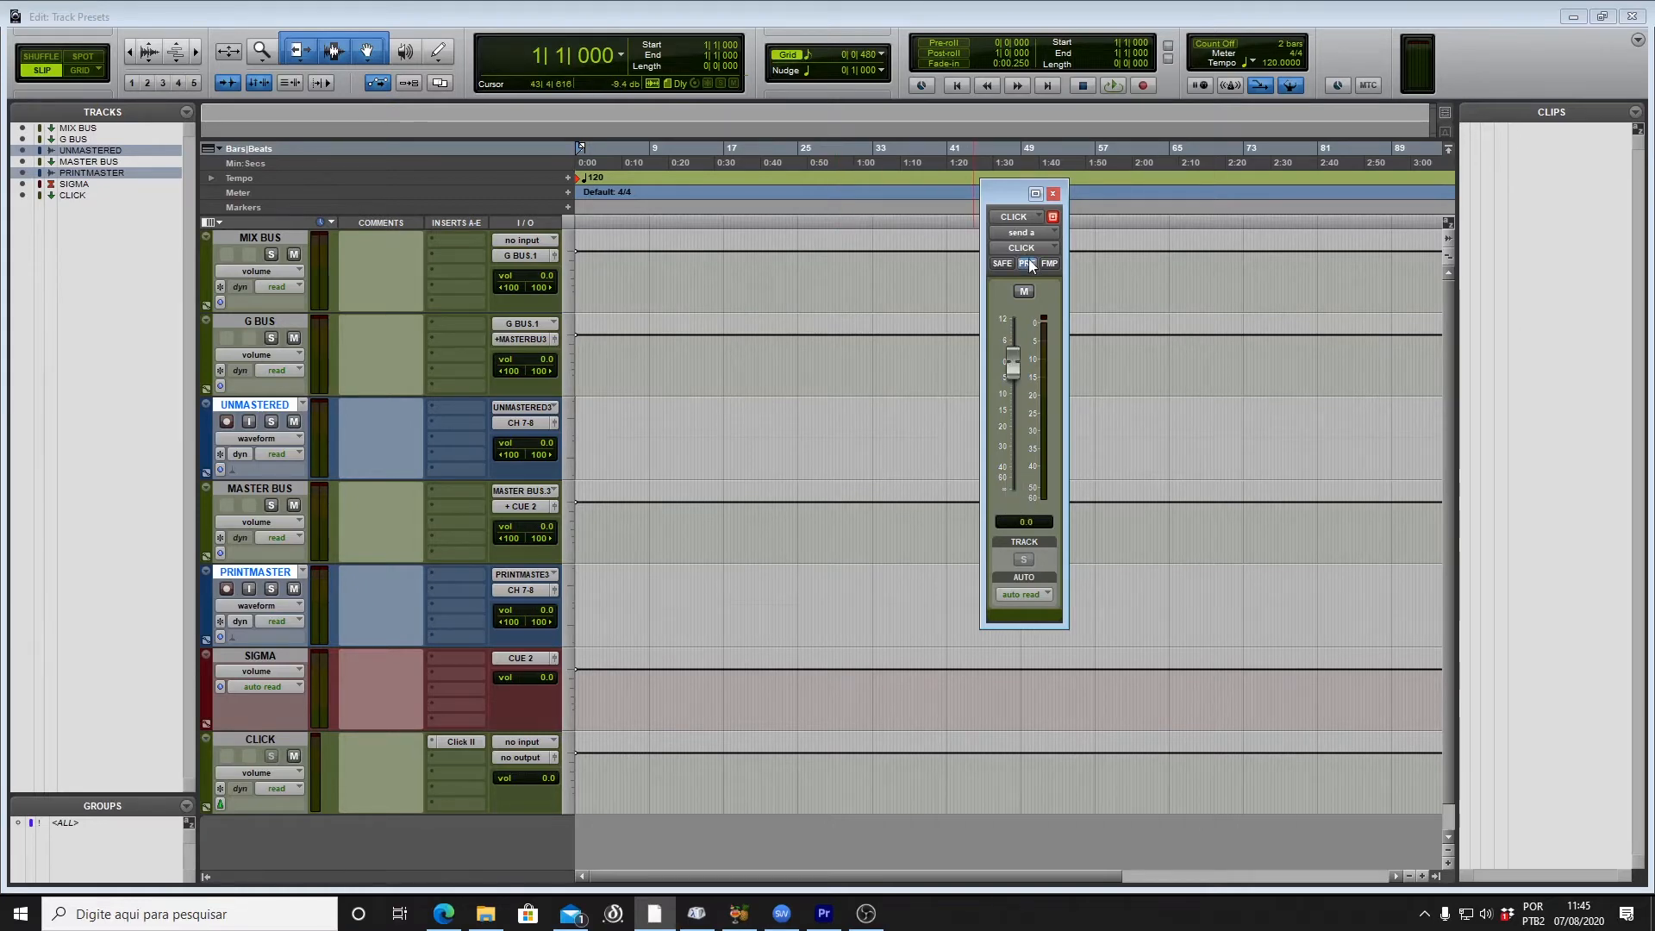
click(1053, 194)
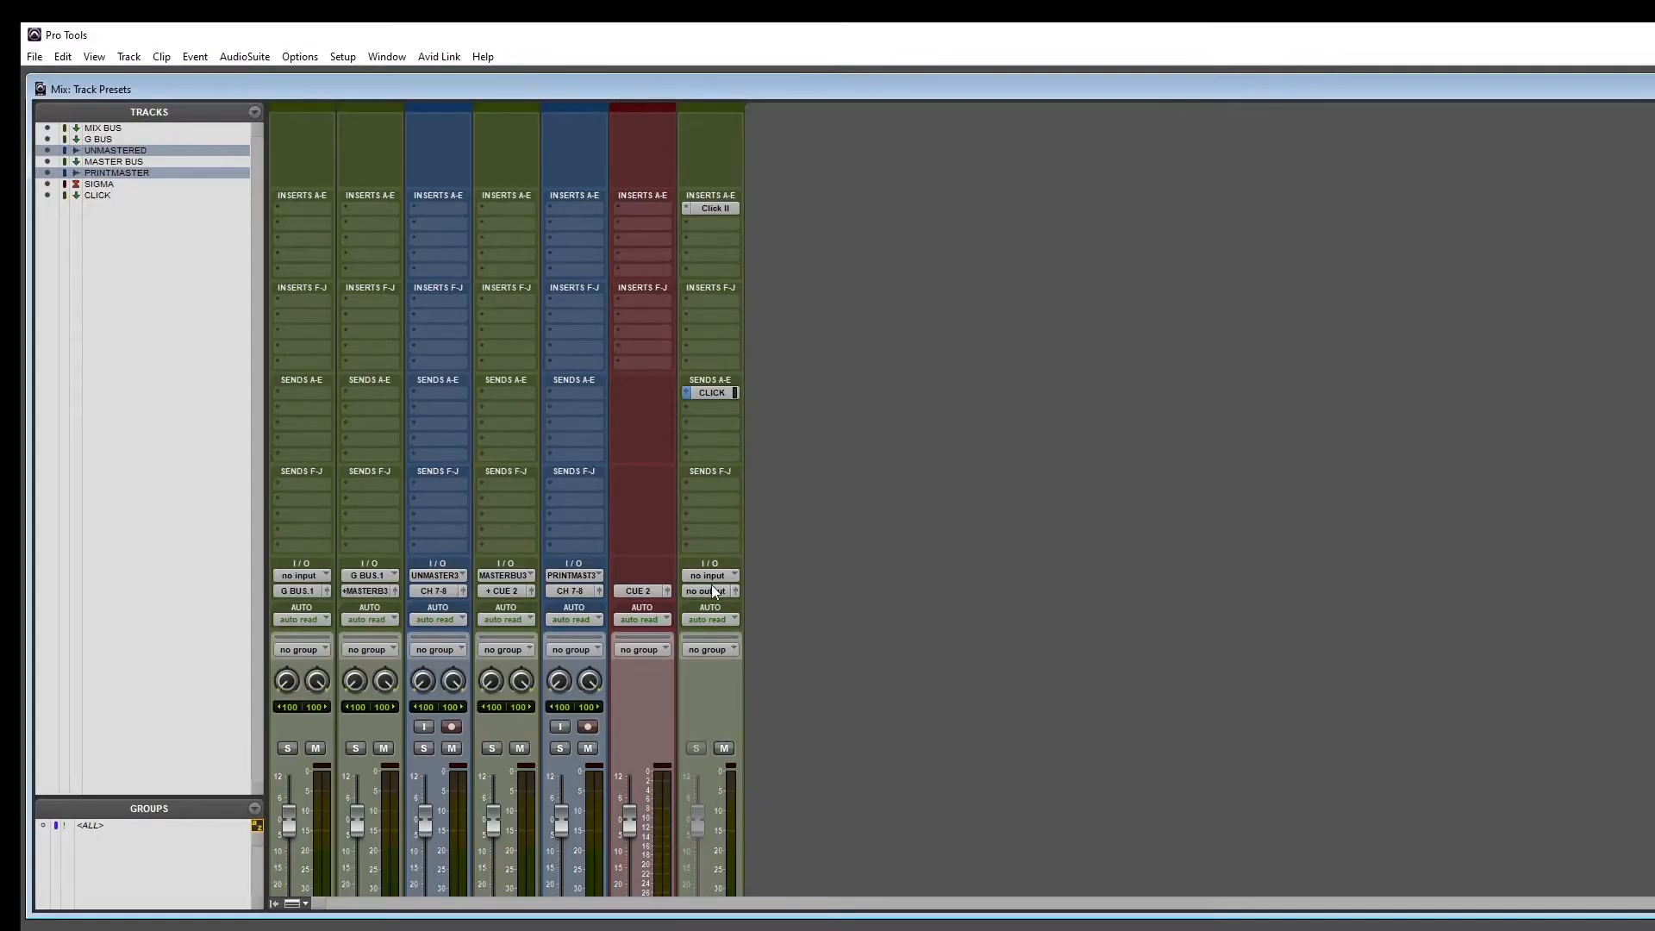
Step: Route CLICK's output to CUE 2
click(706, 591)
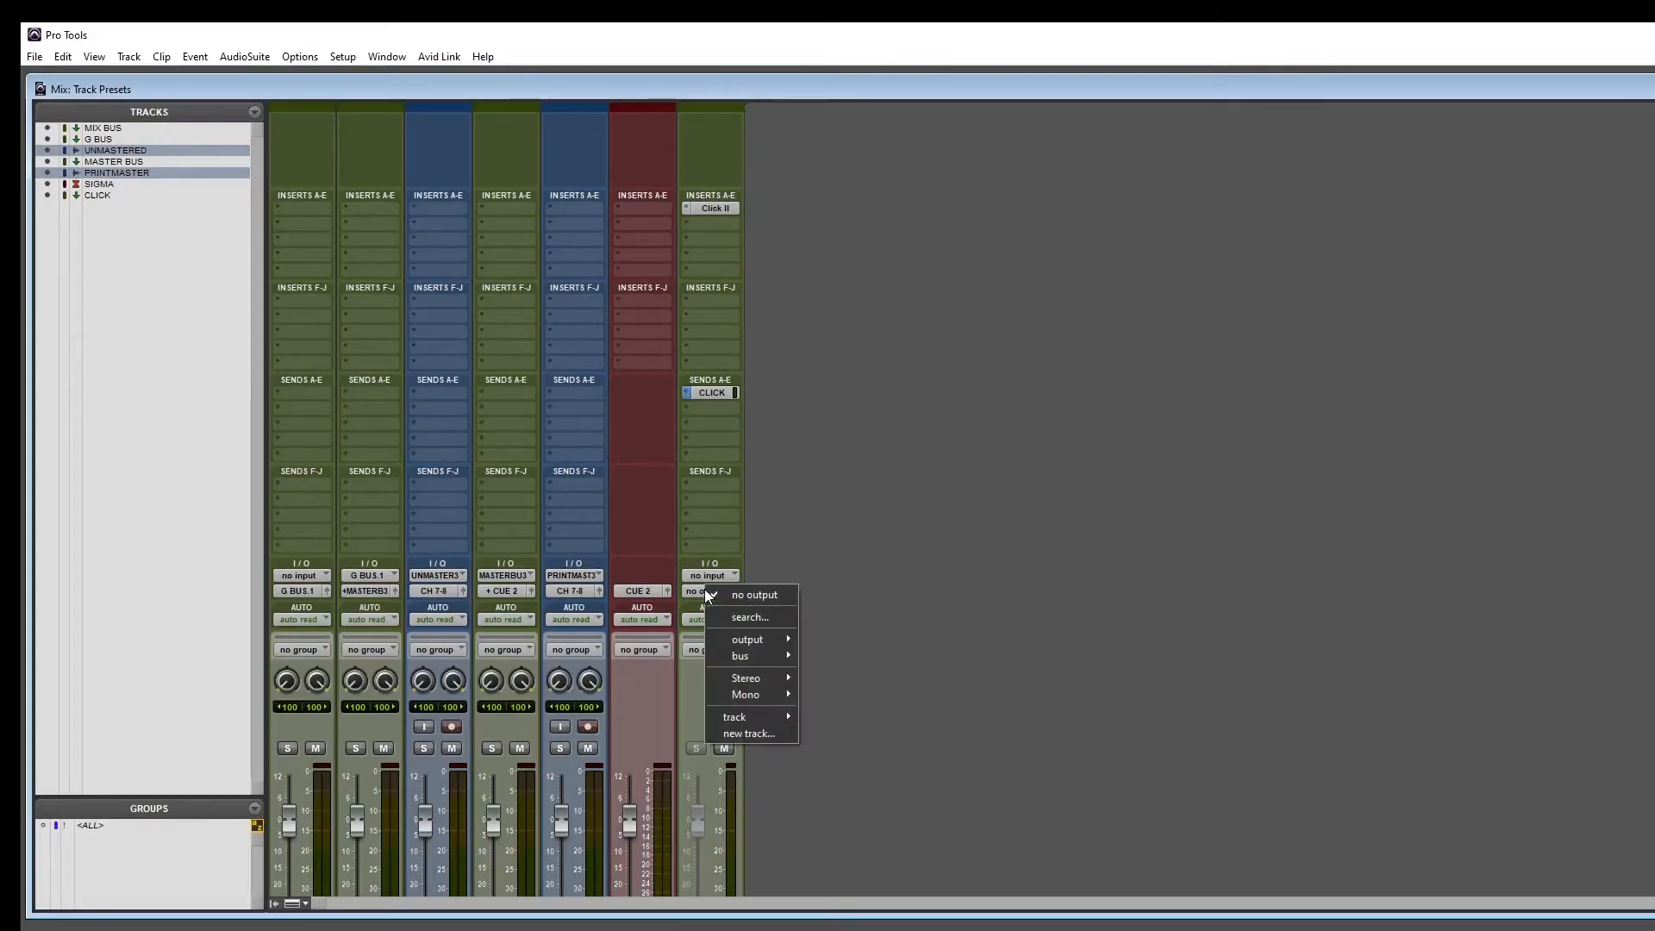
mouse_move(737, 642)
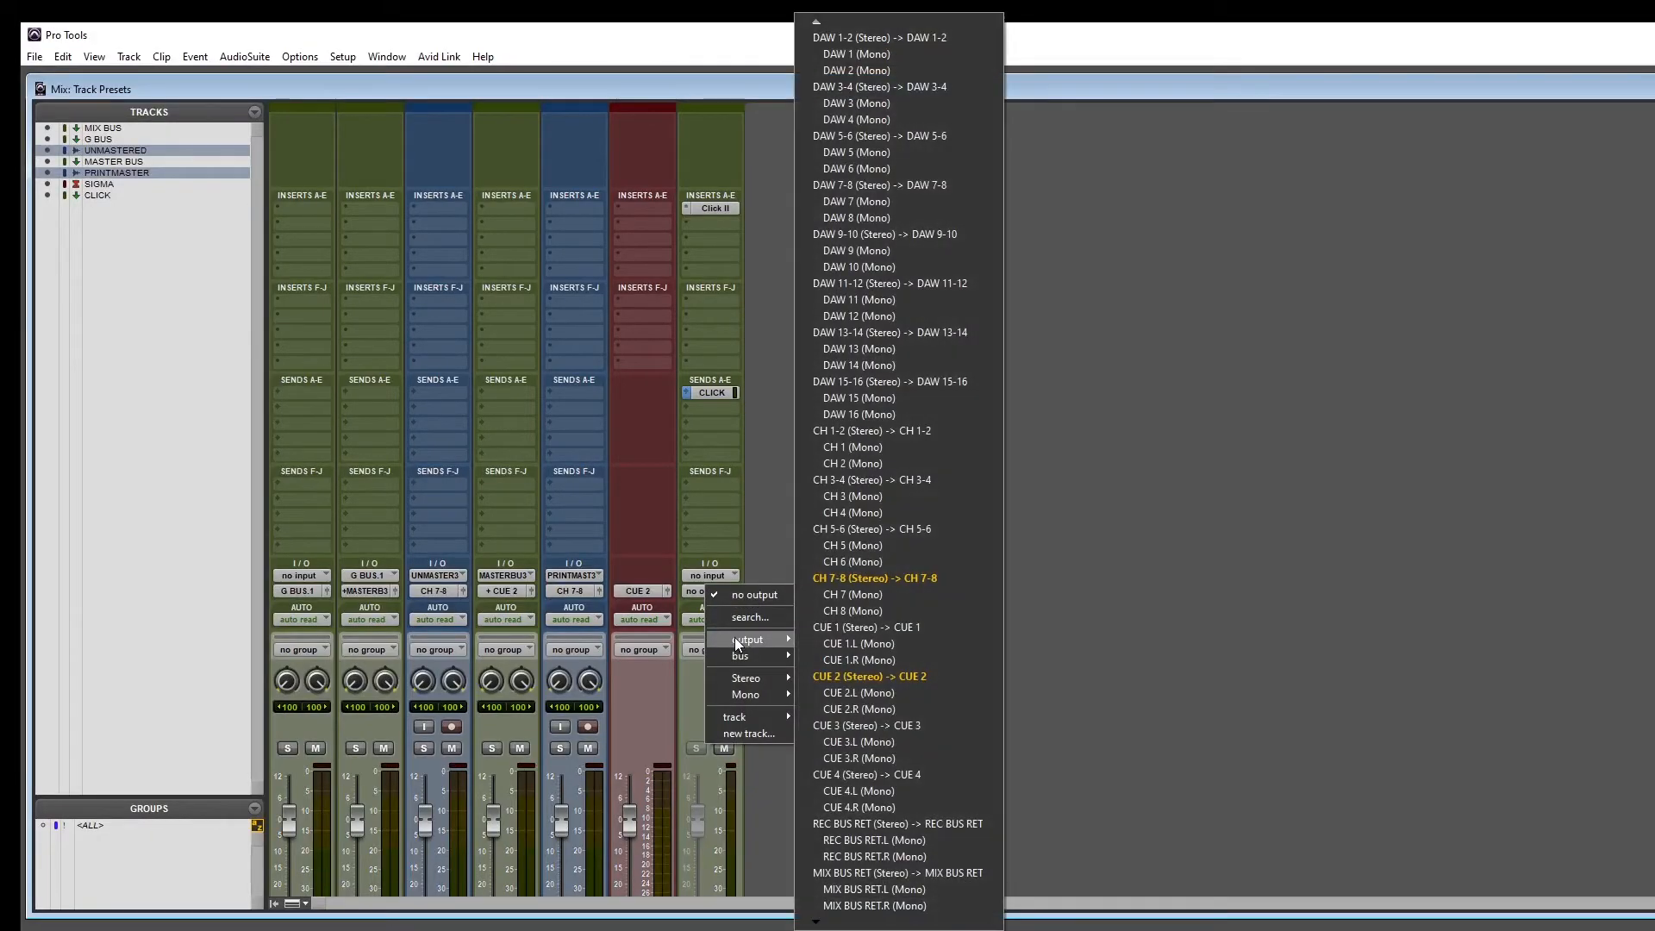
click(854, 677)
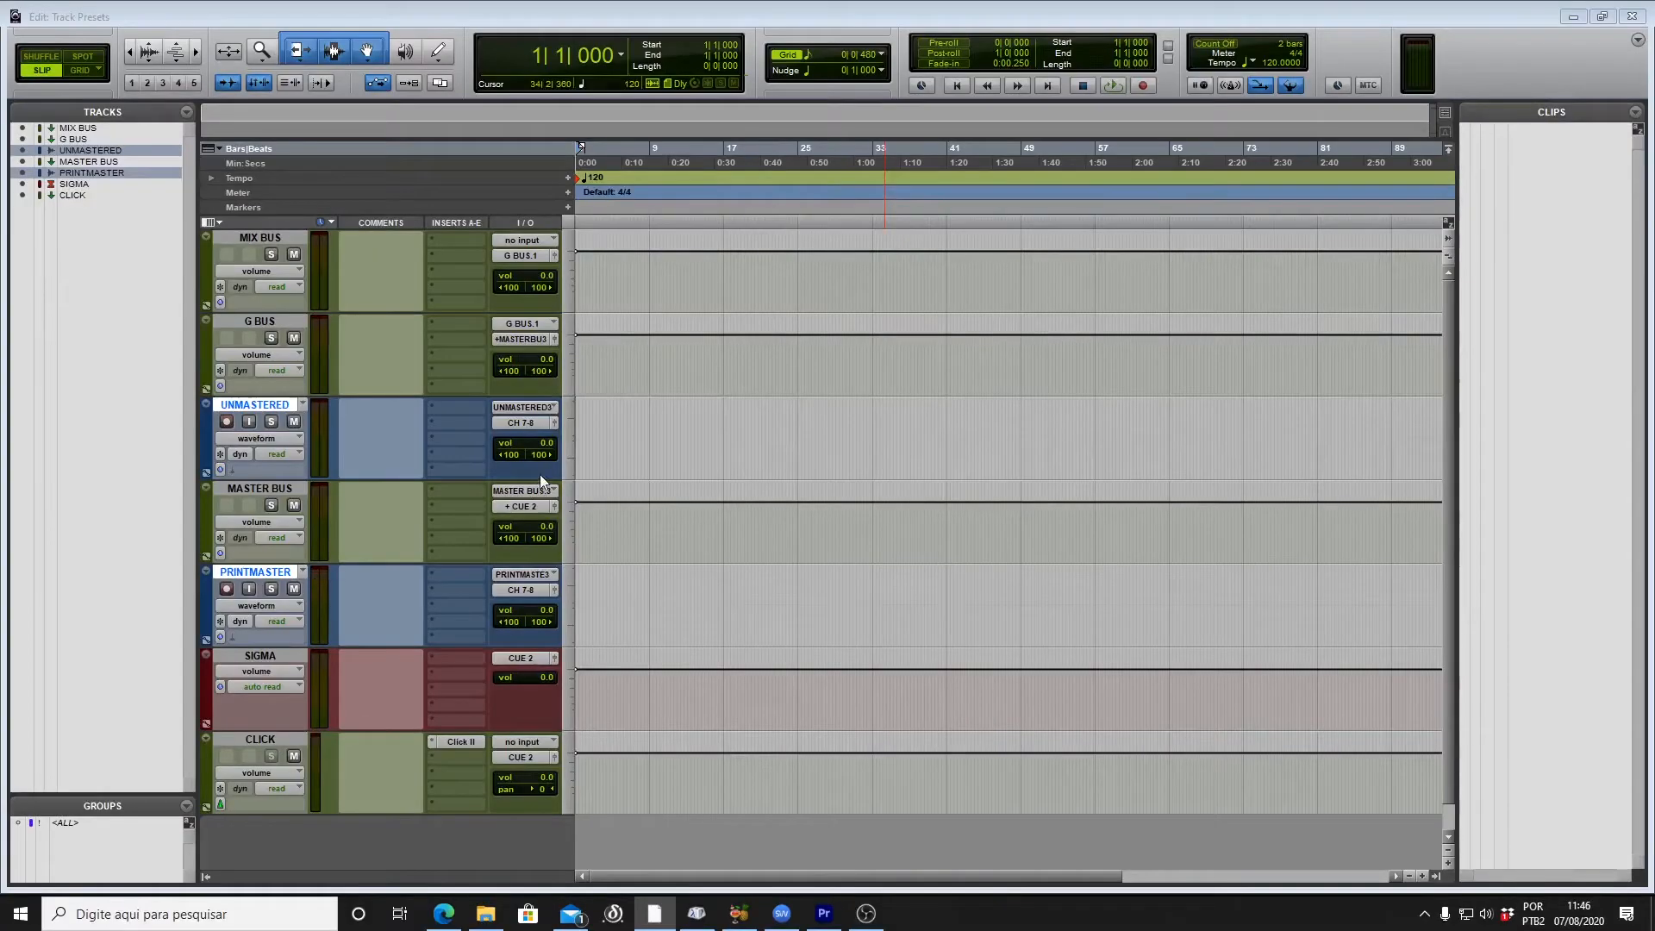
click(600, 437)
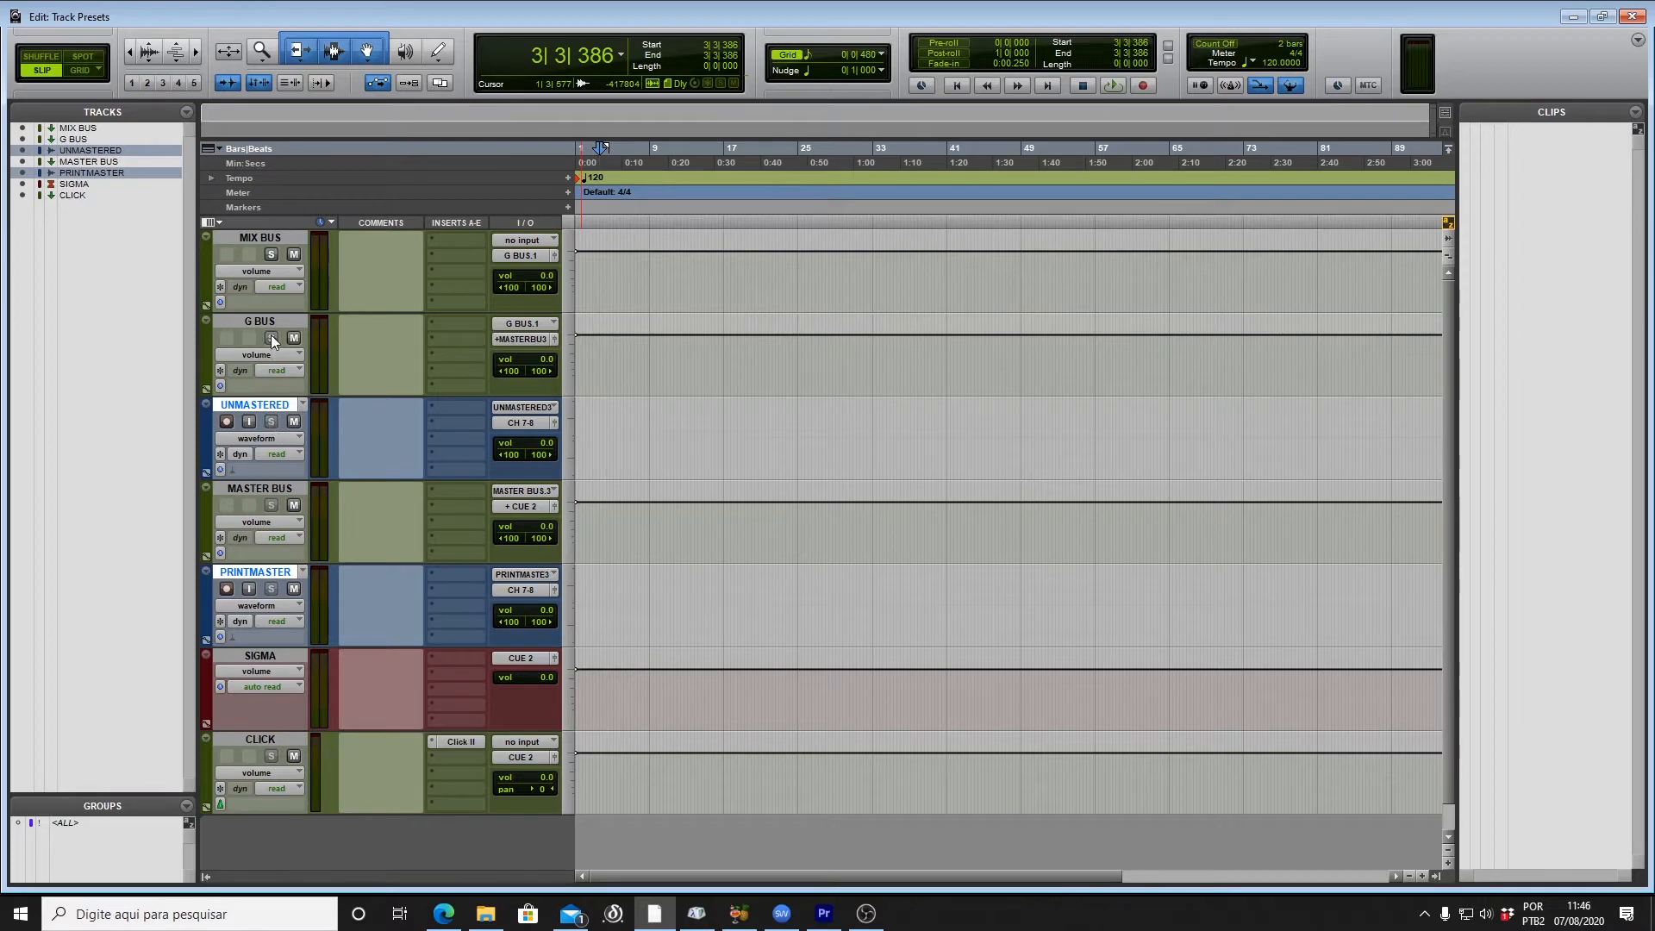
Step: Select MIX BUS through PRINTMASTER and set their track colour to None
click(241, 237)
shift+click(251, 572)
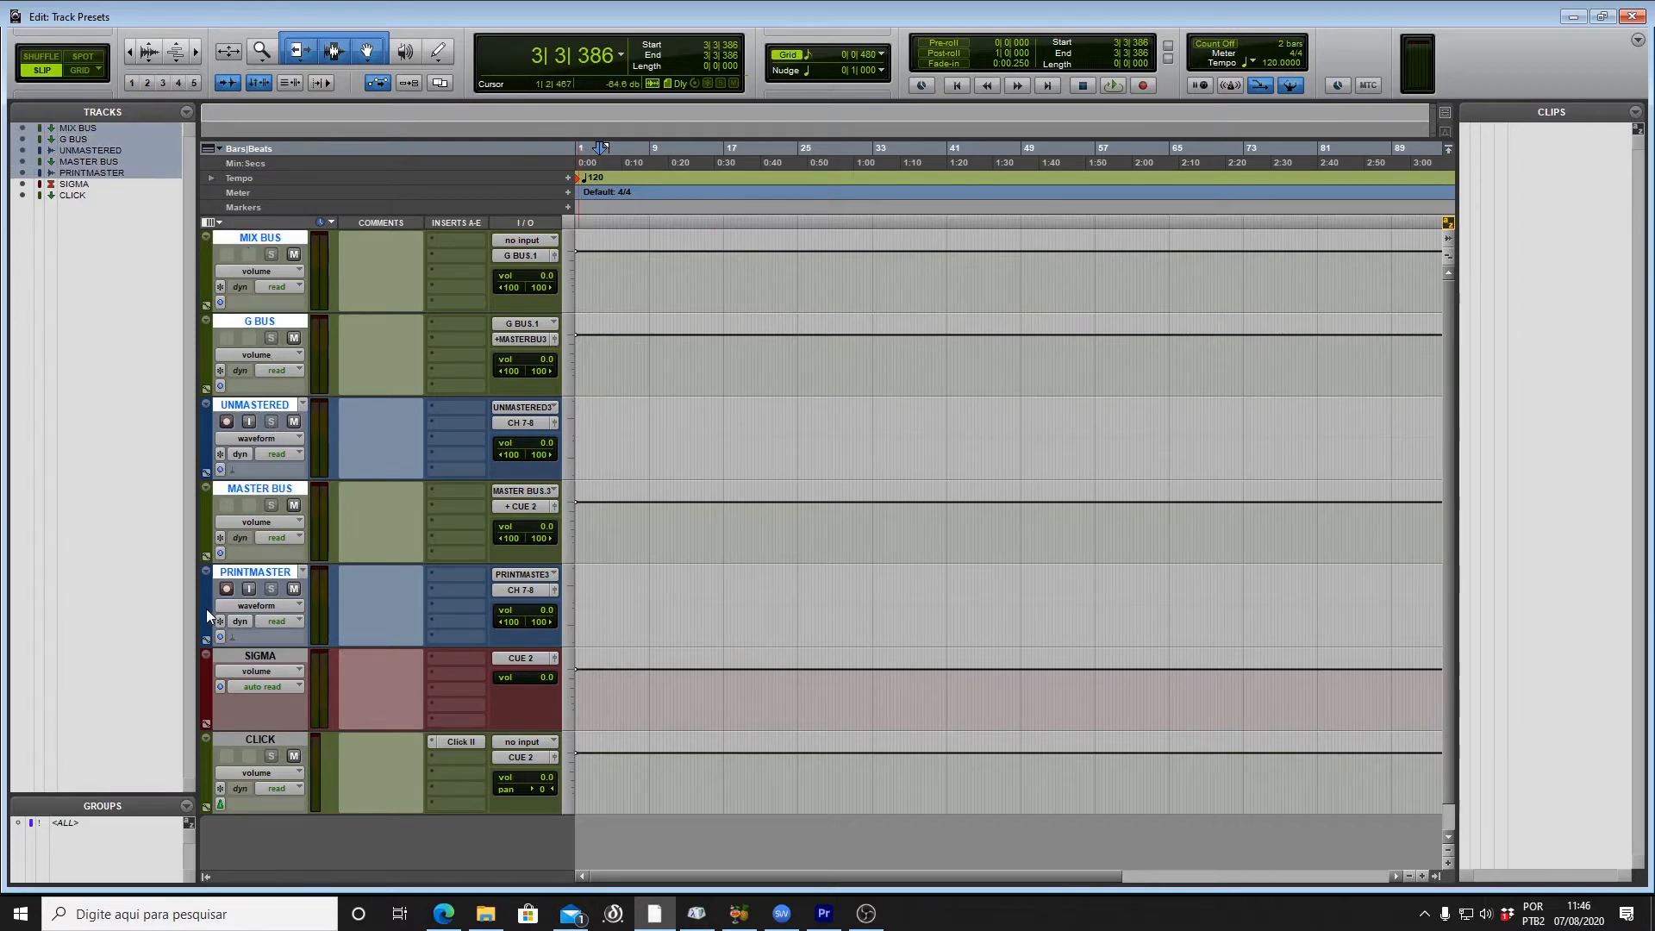
double_click(206, 607)
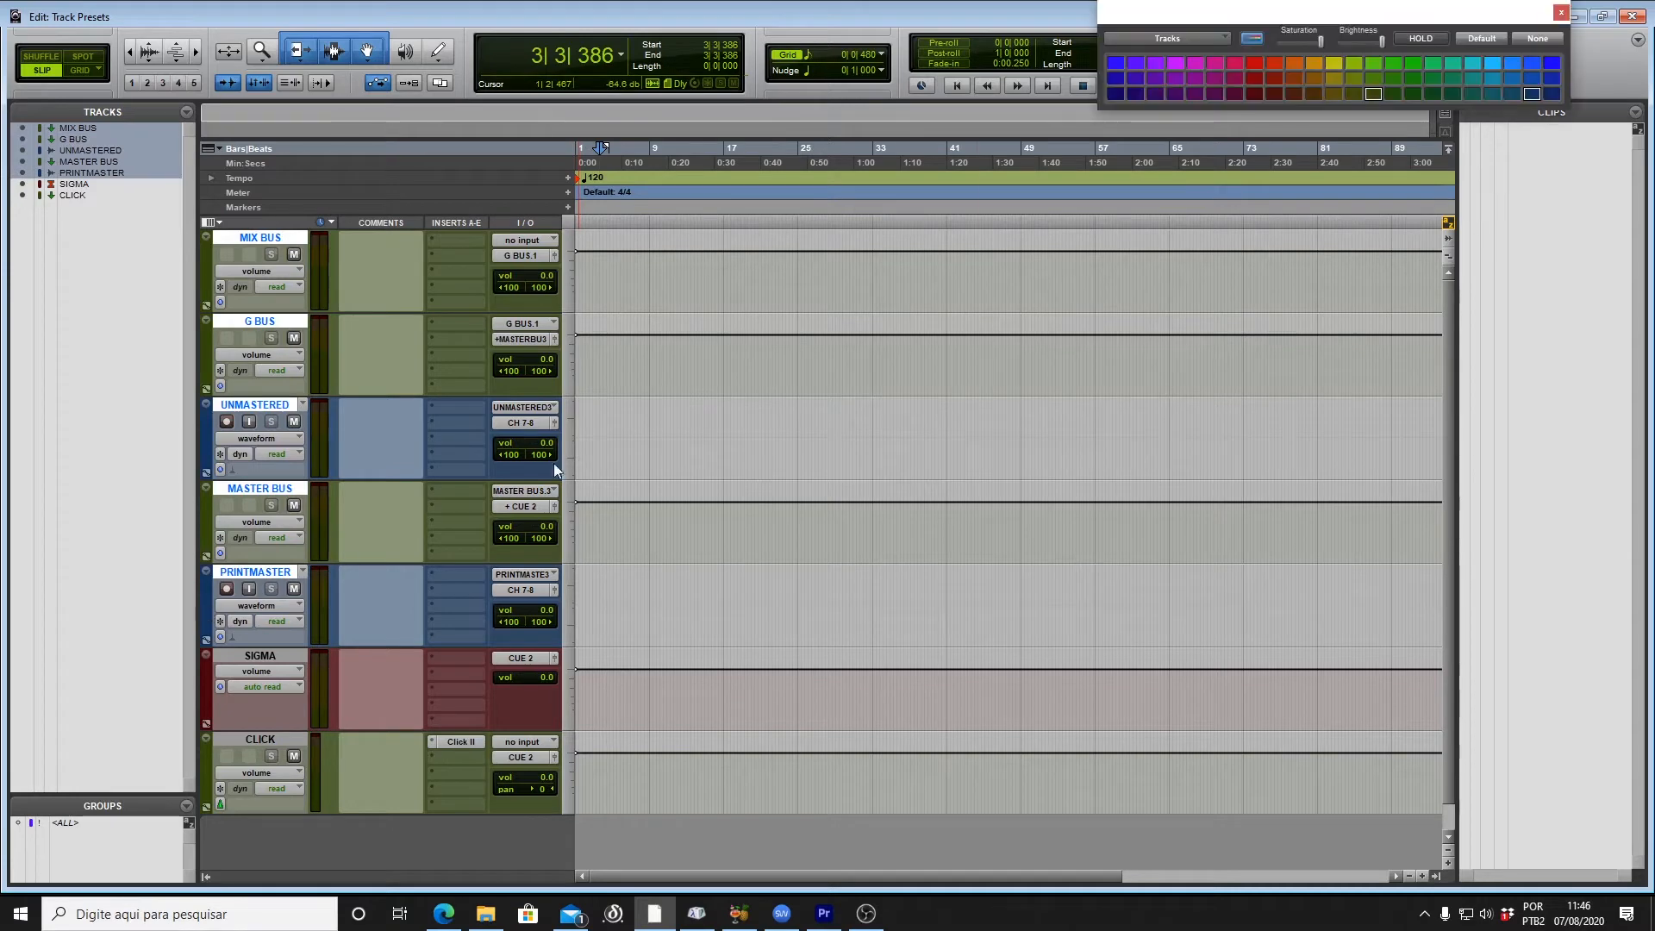
click(1539, 36)
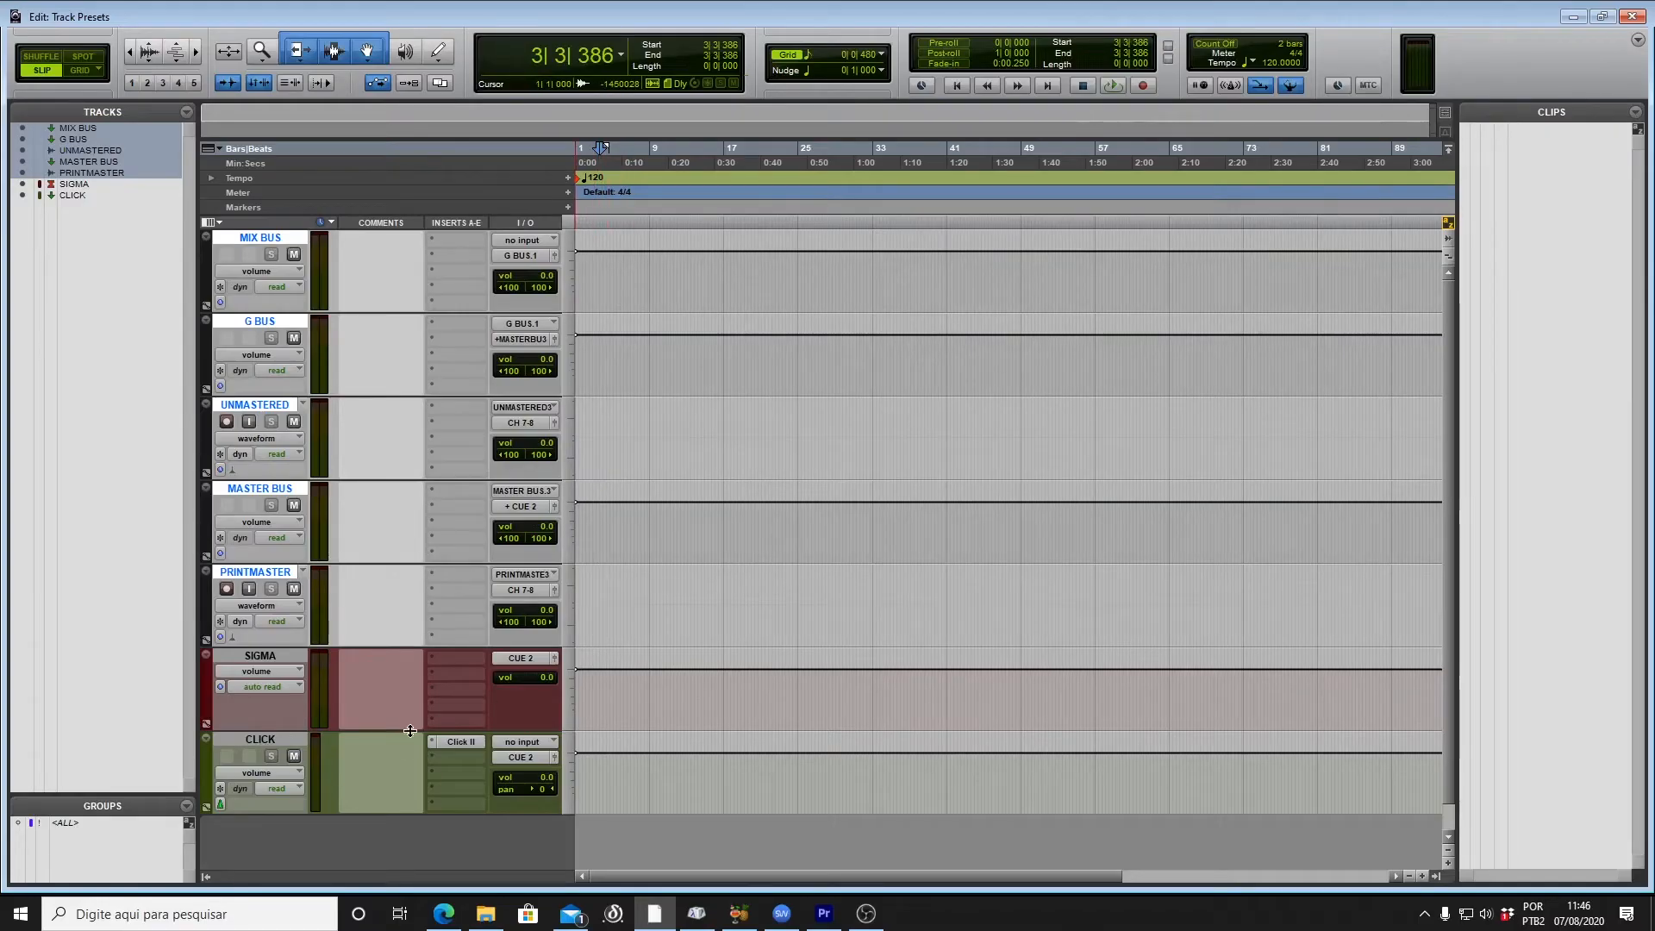
Step: Insert Sonarworks Reference 4 on SIGMA and the SSL G Bus Compressor on G BUS
click(455, 718)
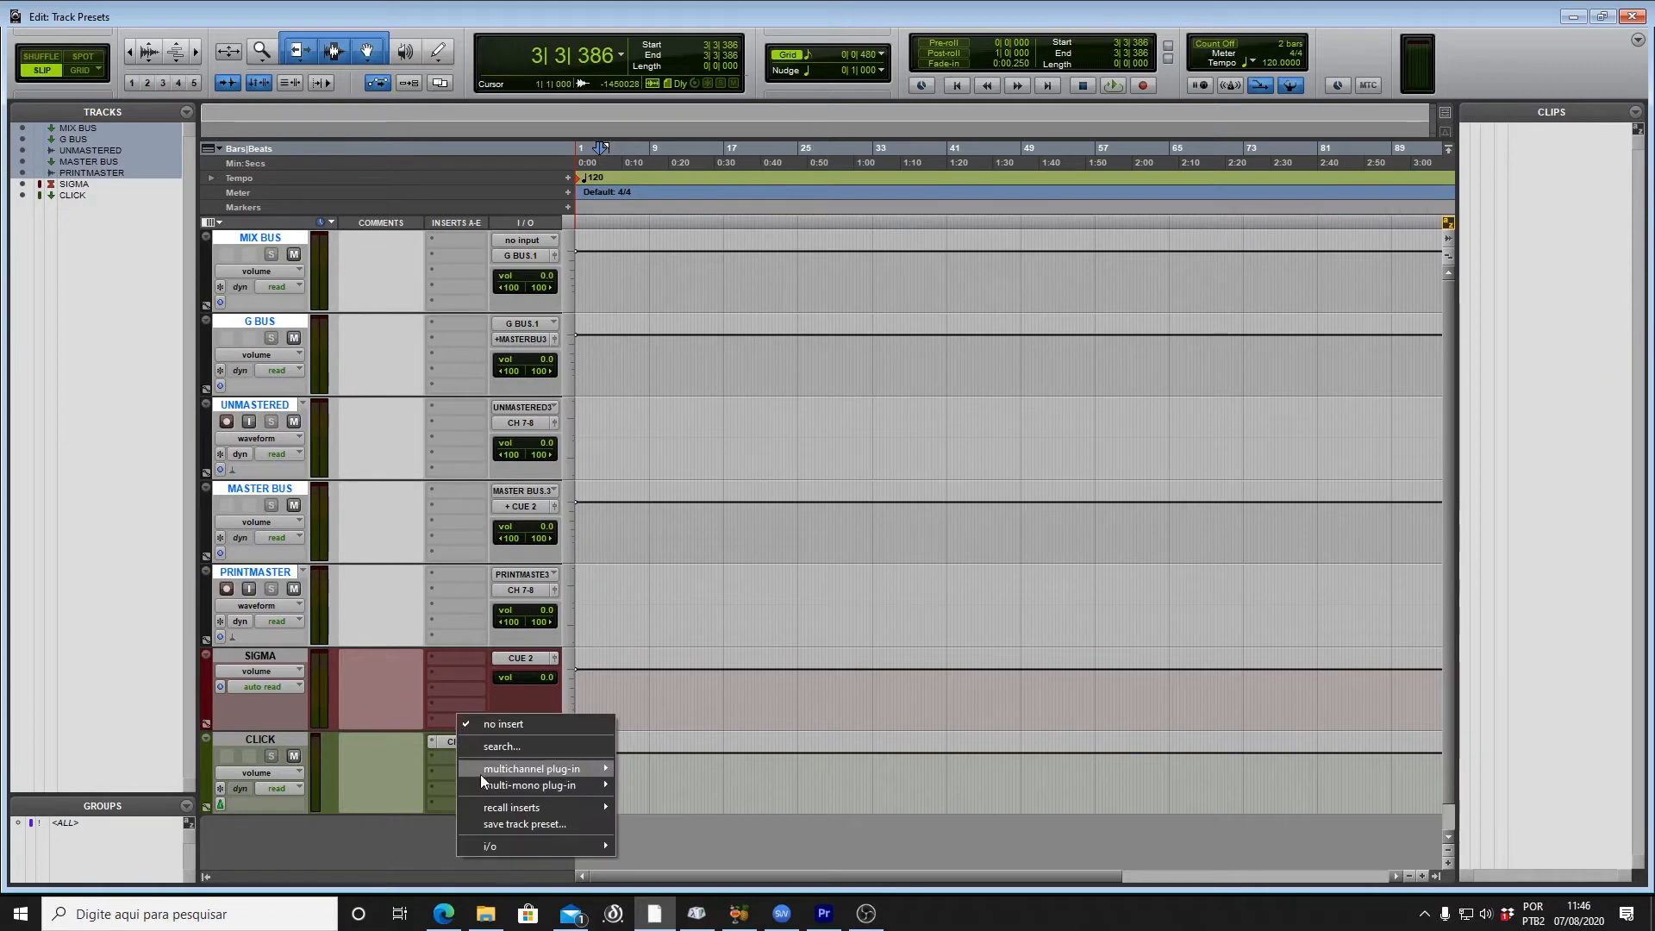
mouse_move(480, 773)
mouse_move(701, 682)
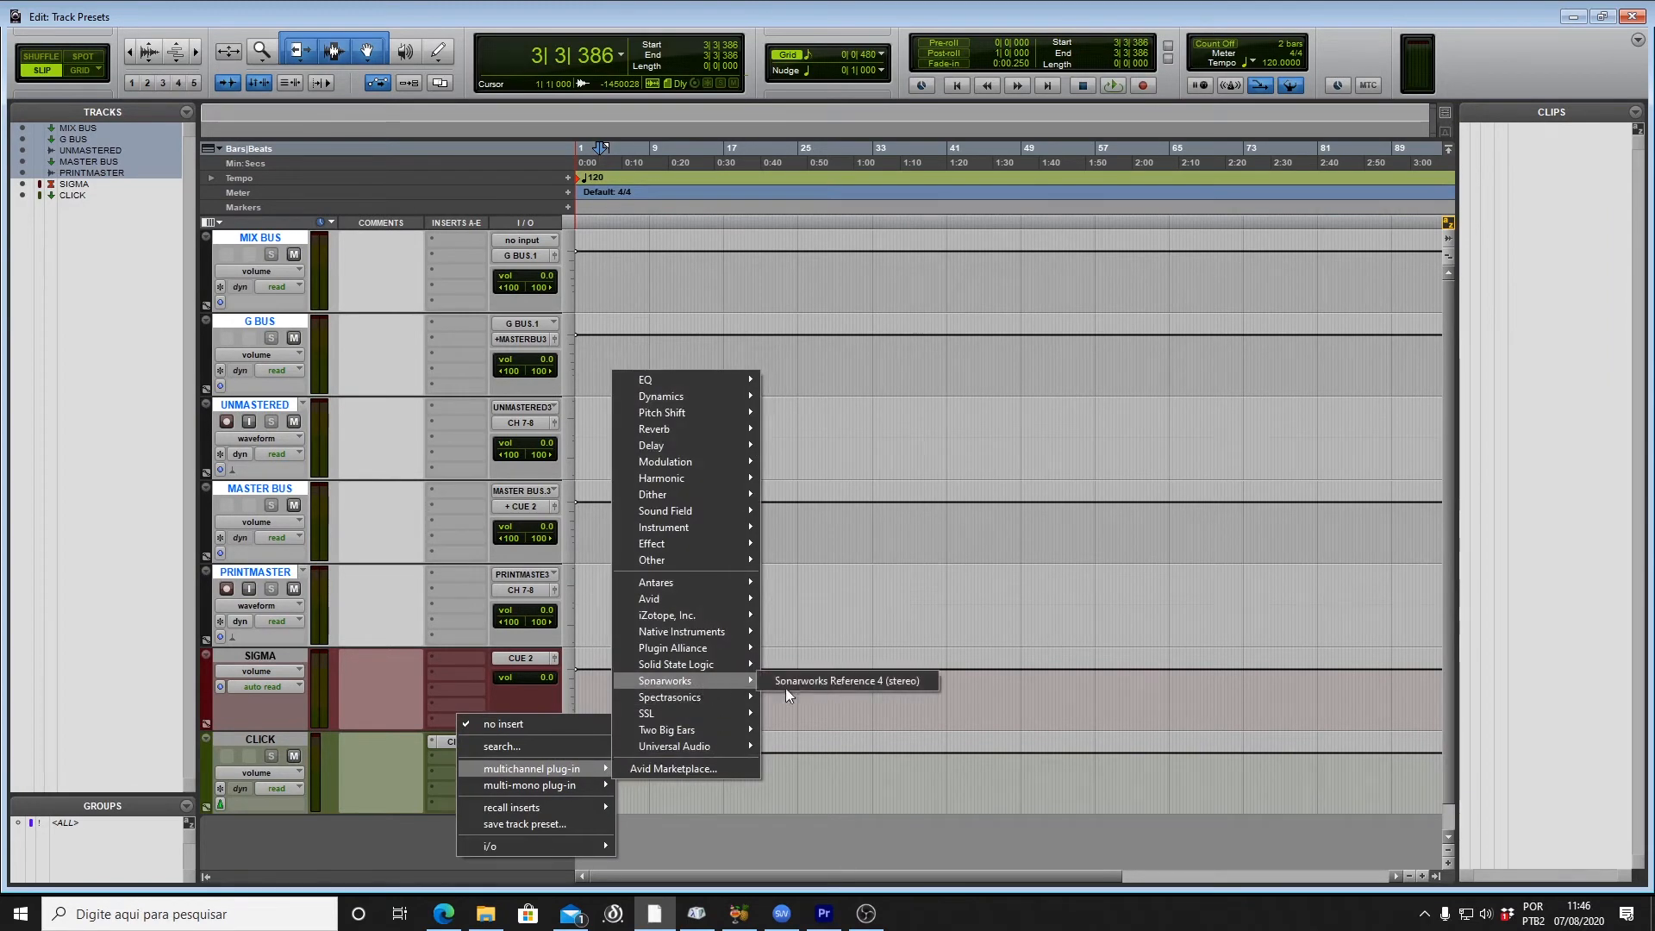
click(780, 682)
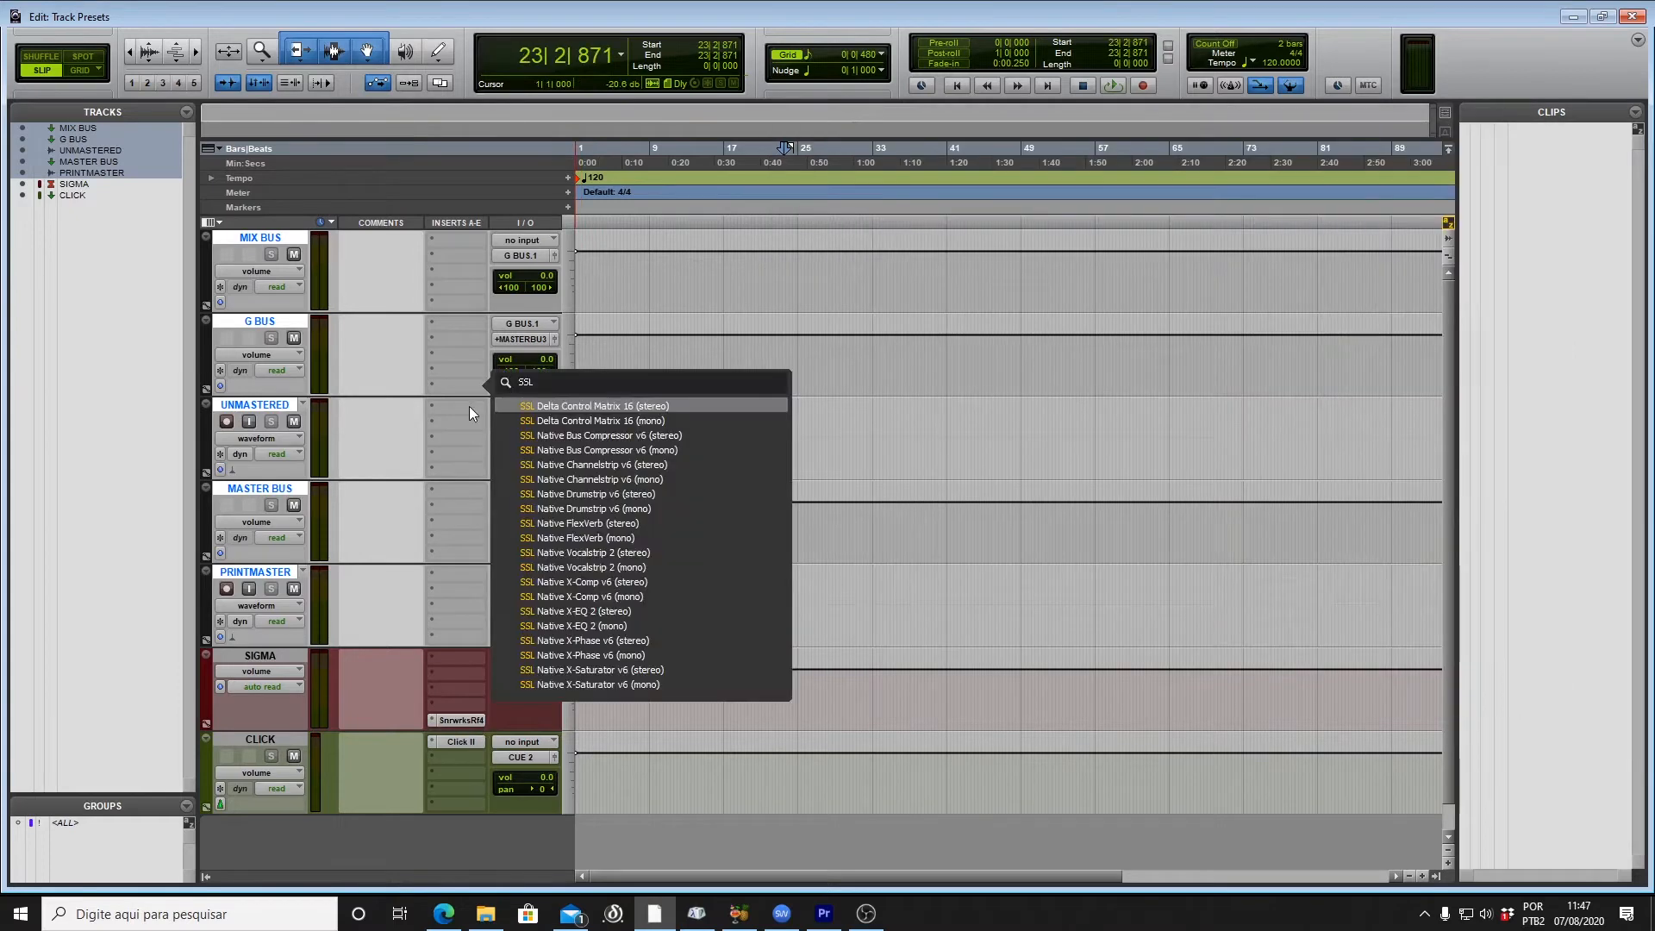
text(G)
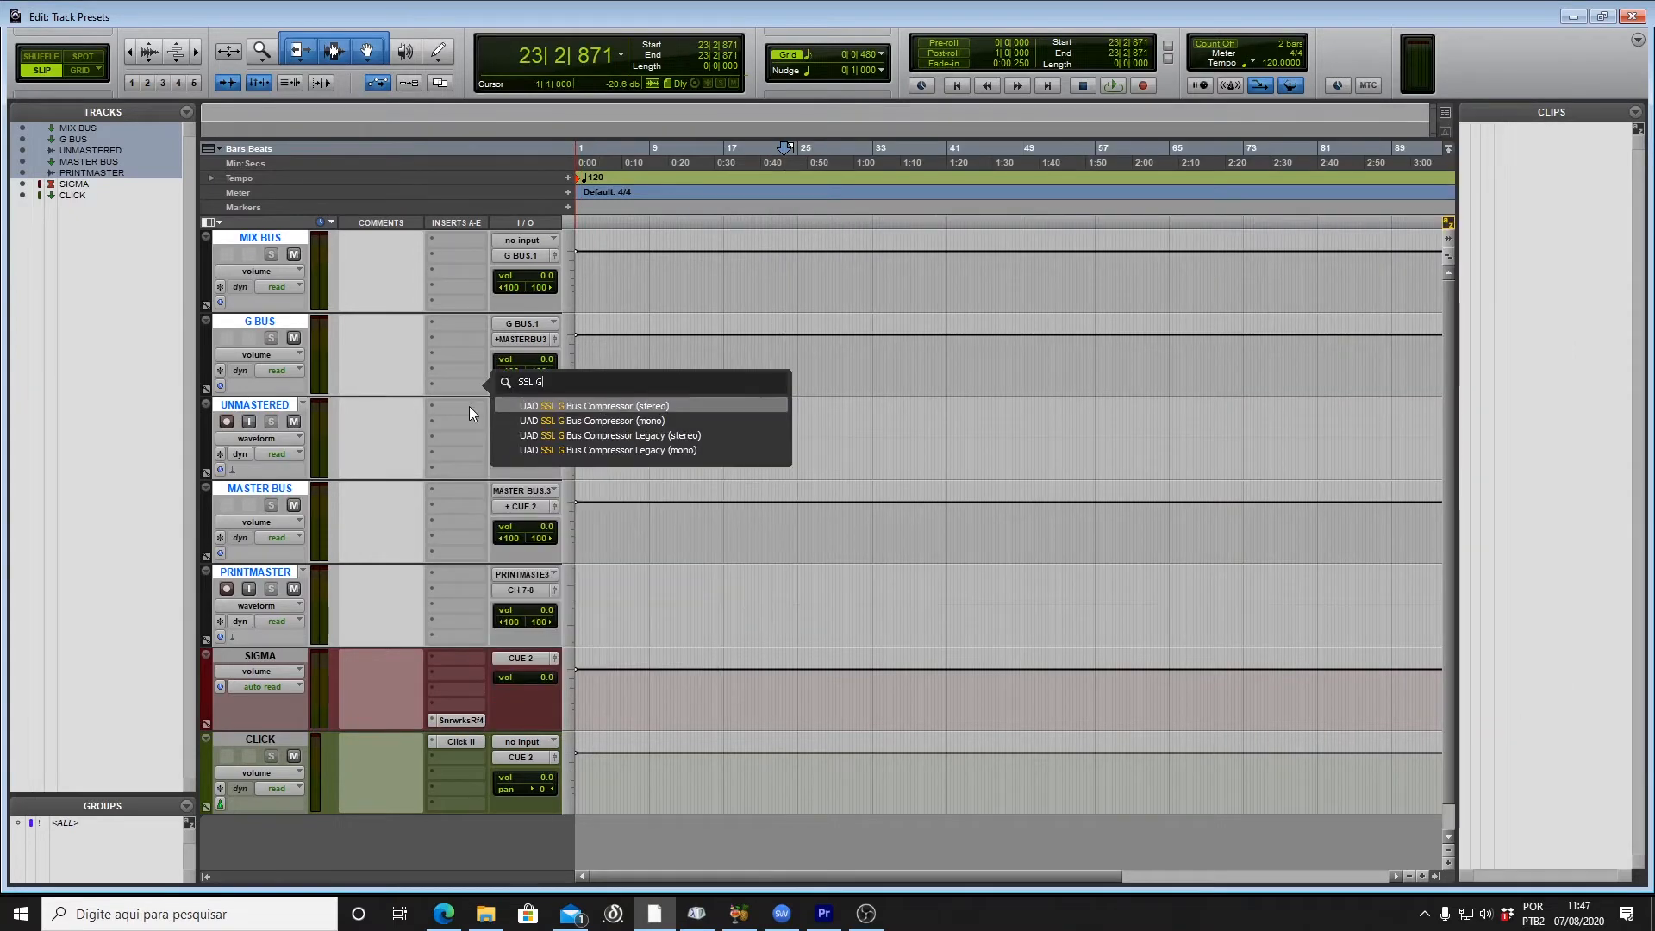
click(566, 402)
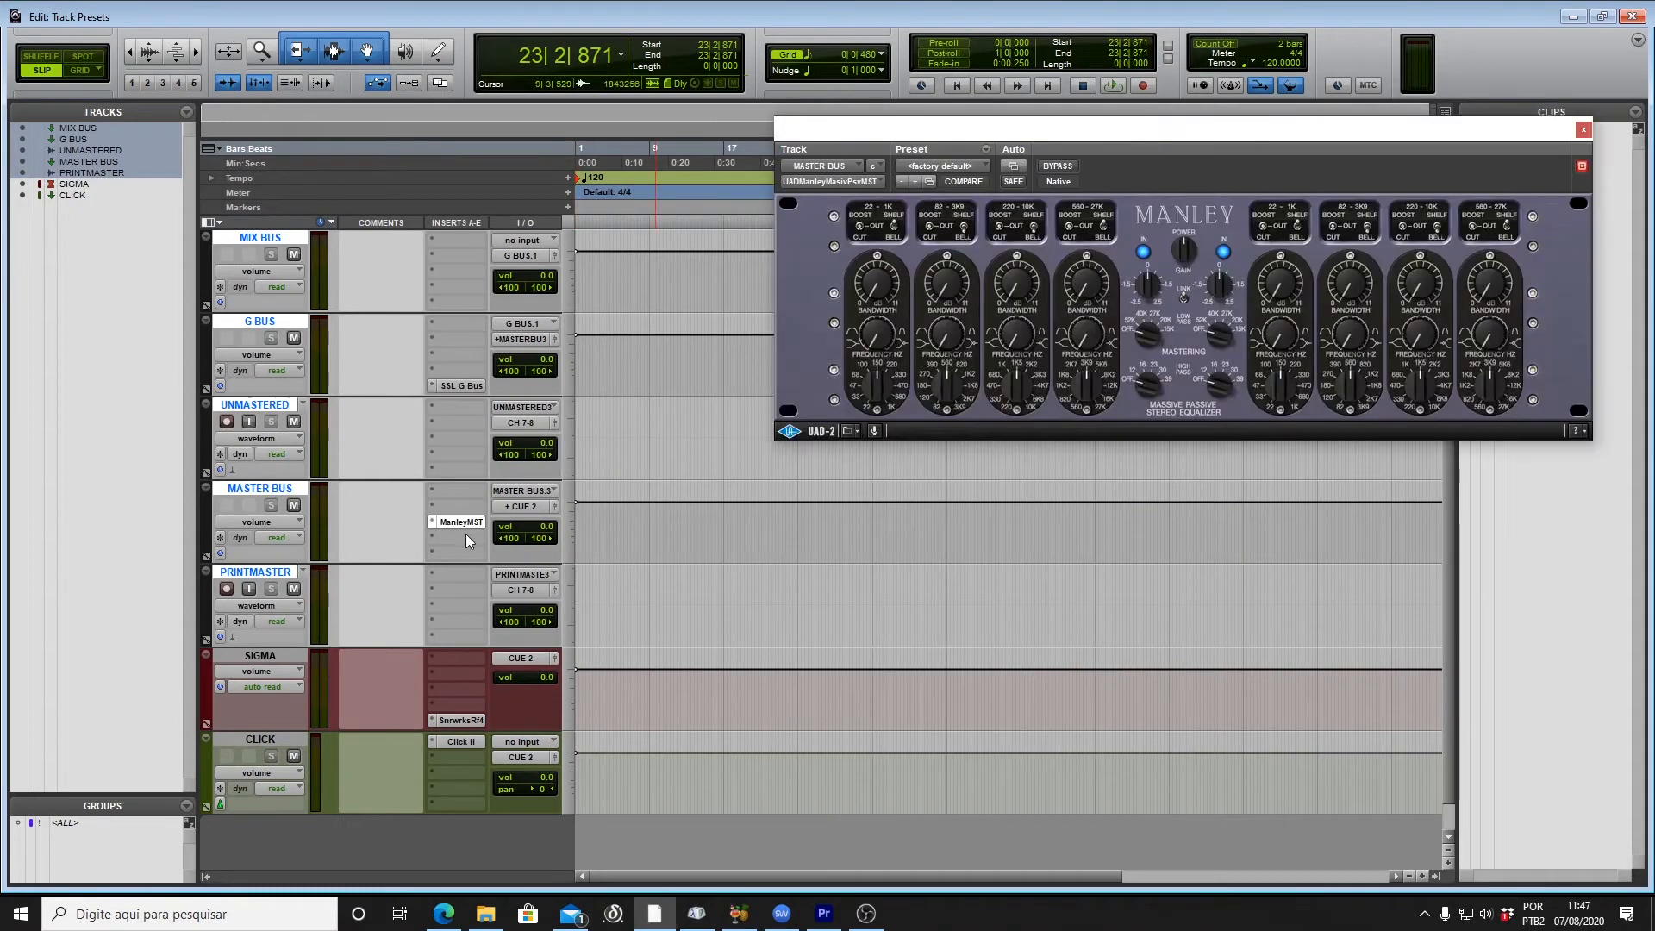
Step: Insert Vari Mu on MASTER BUS and add MasterMeter to its first insert
click(465, 534)
click(515, 564)
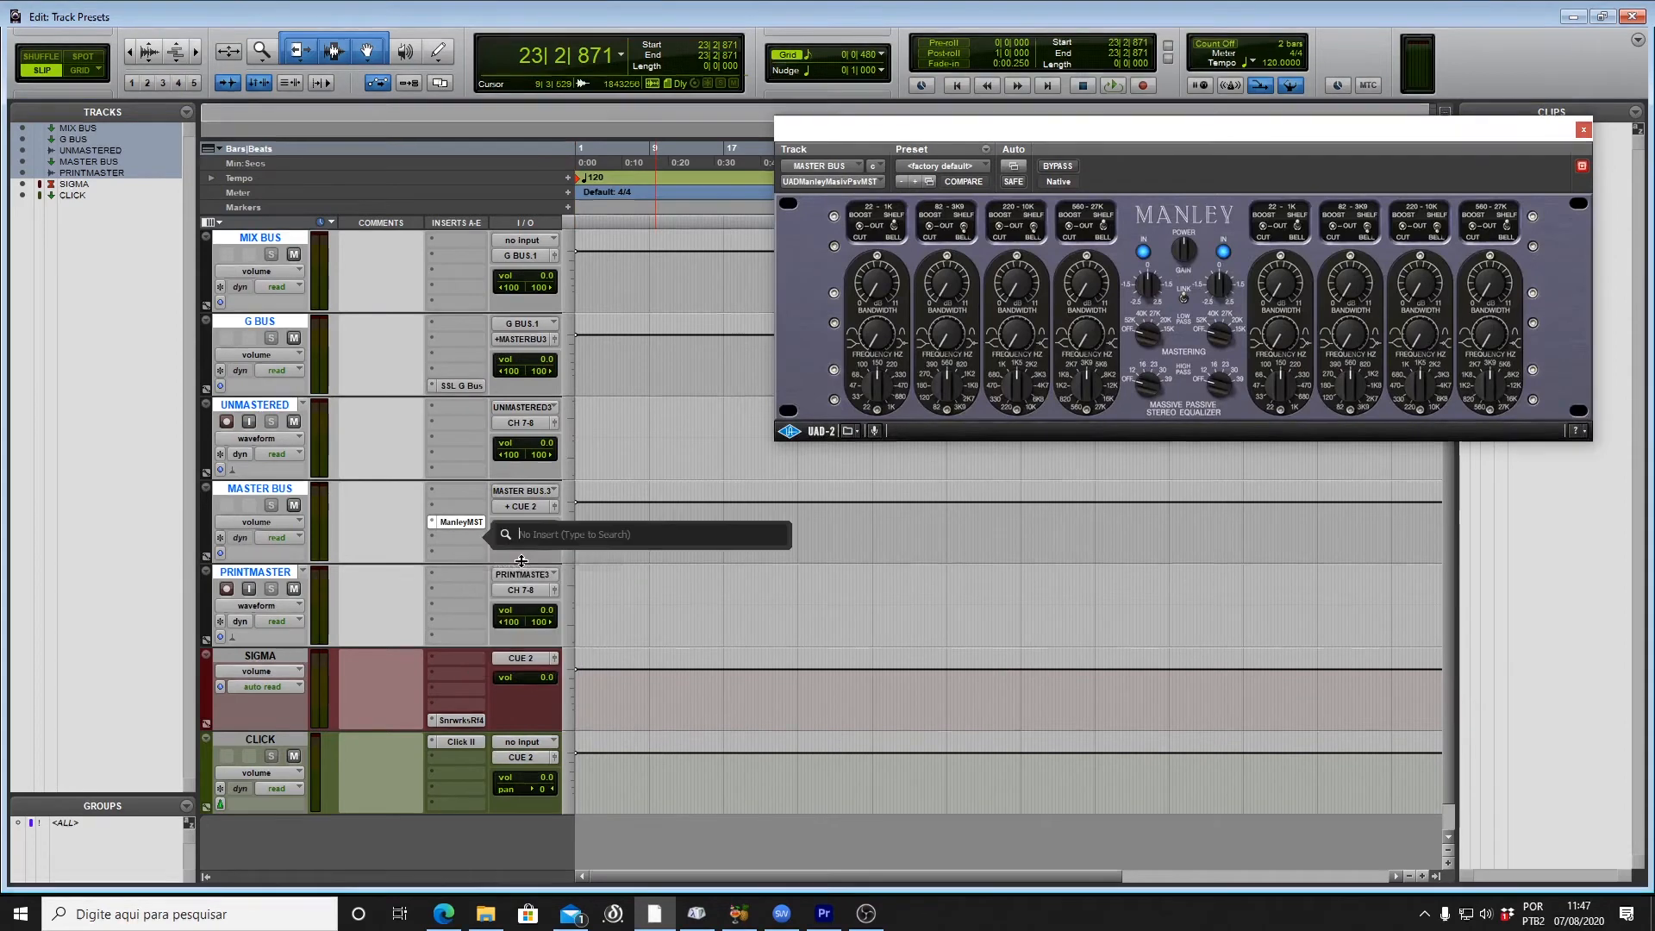
text(vari)
click(520, 562)
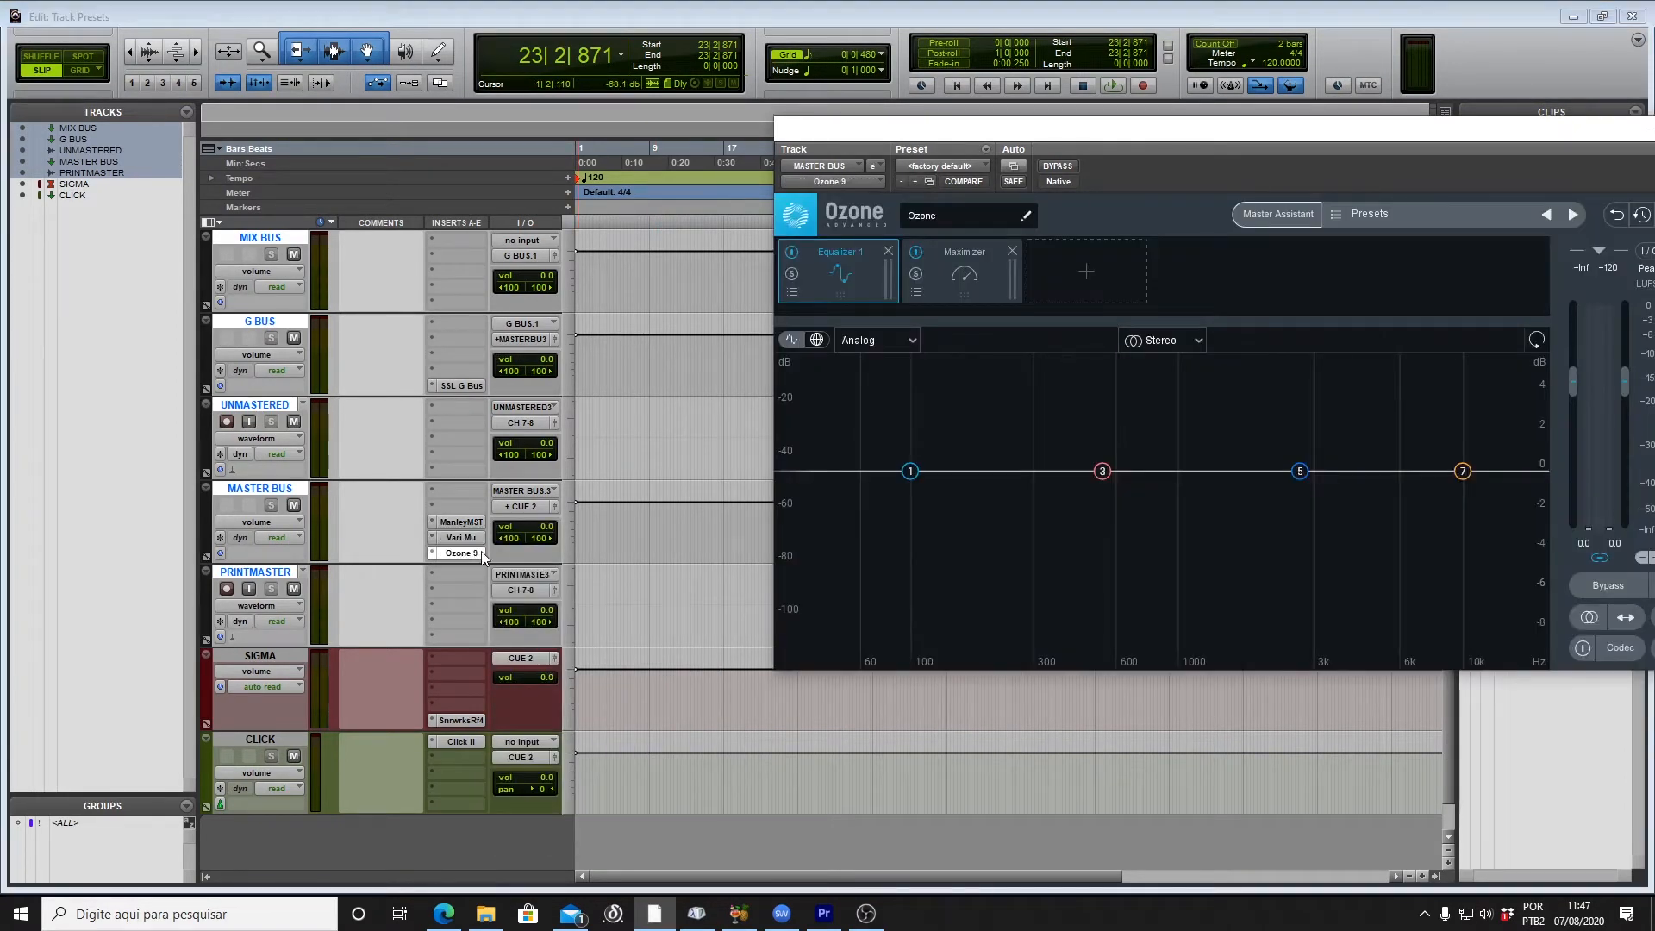
click(472, 489)
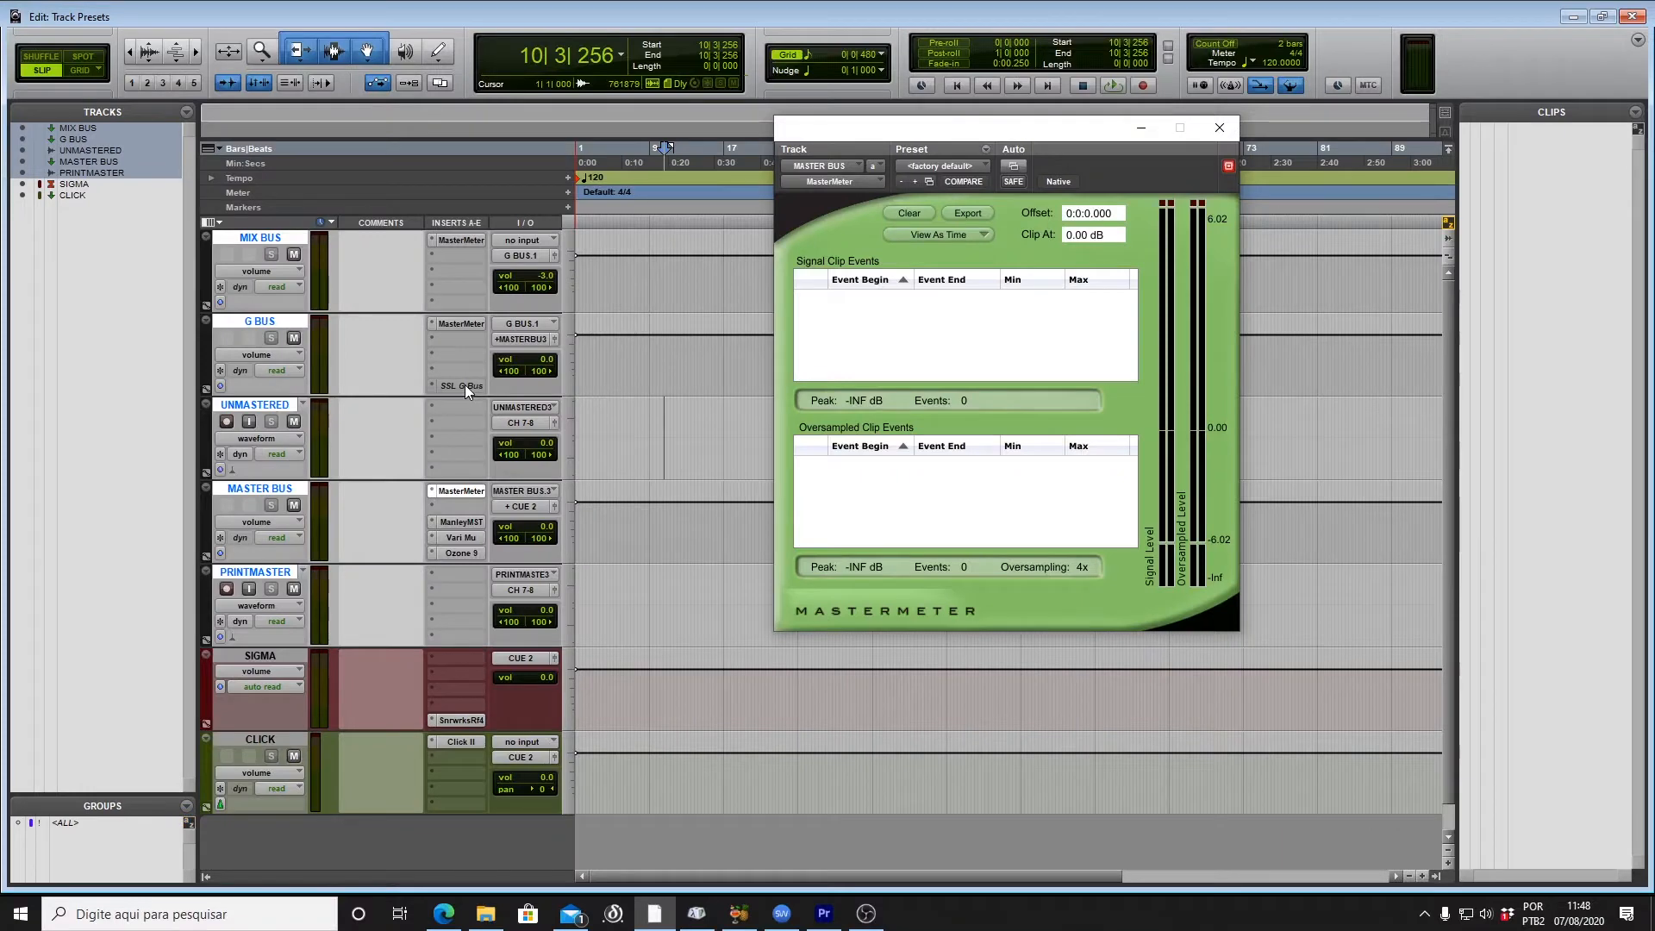
Step: Deactivate the Manley, Vari Mu and Ozone 9 inserts on MASTER BUS and close MasterMeter
ctrl+super+click(464, 519)
ctrl+super+click(463, 534)
ctrl+super+click(465, 552)
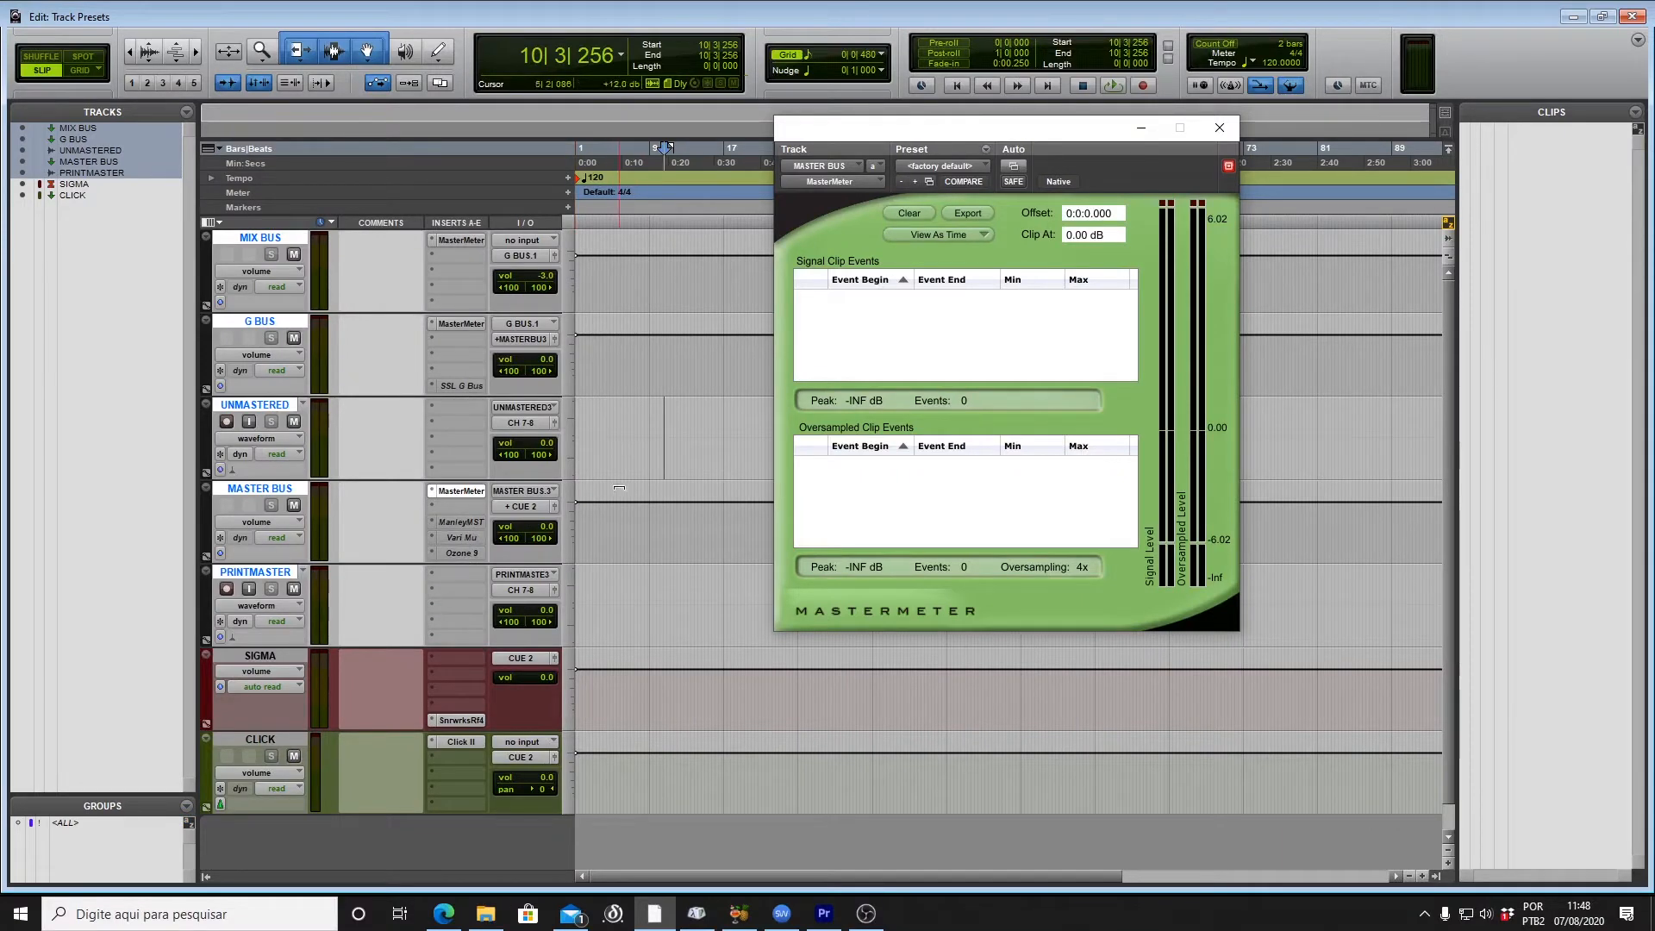
click(660, 573)
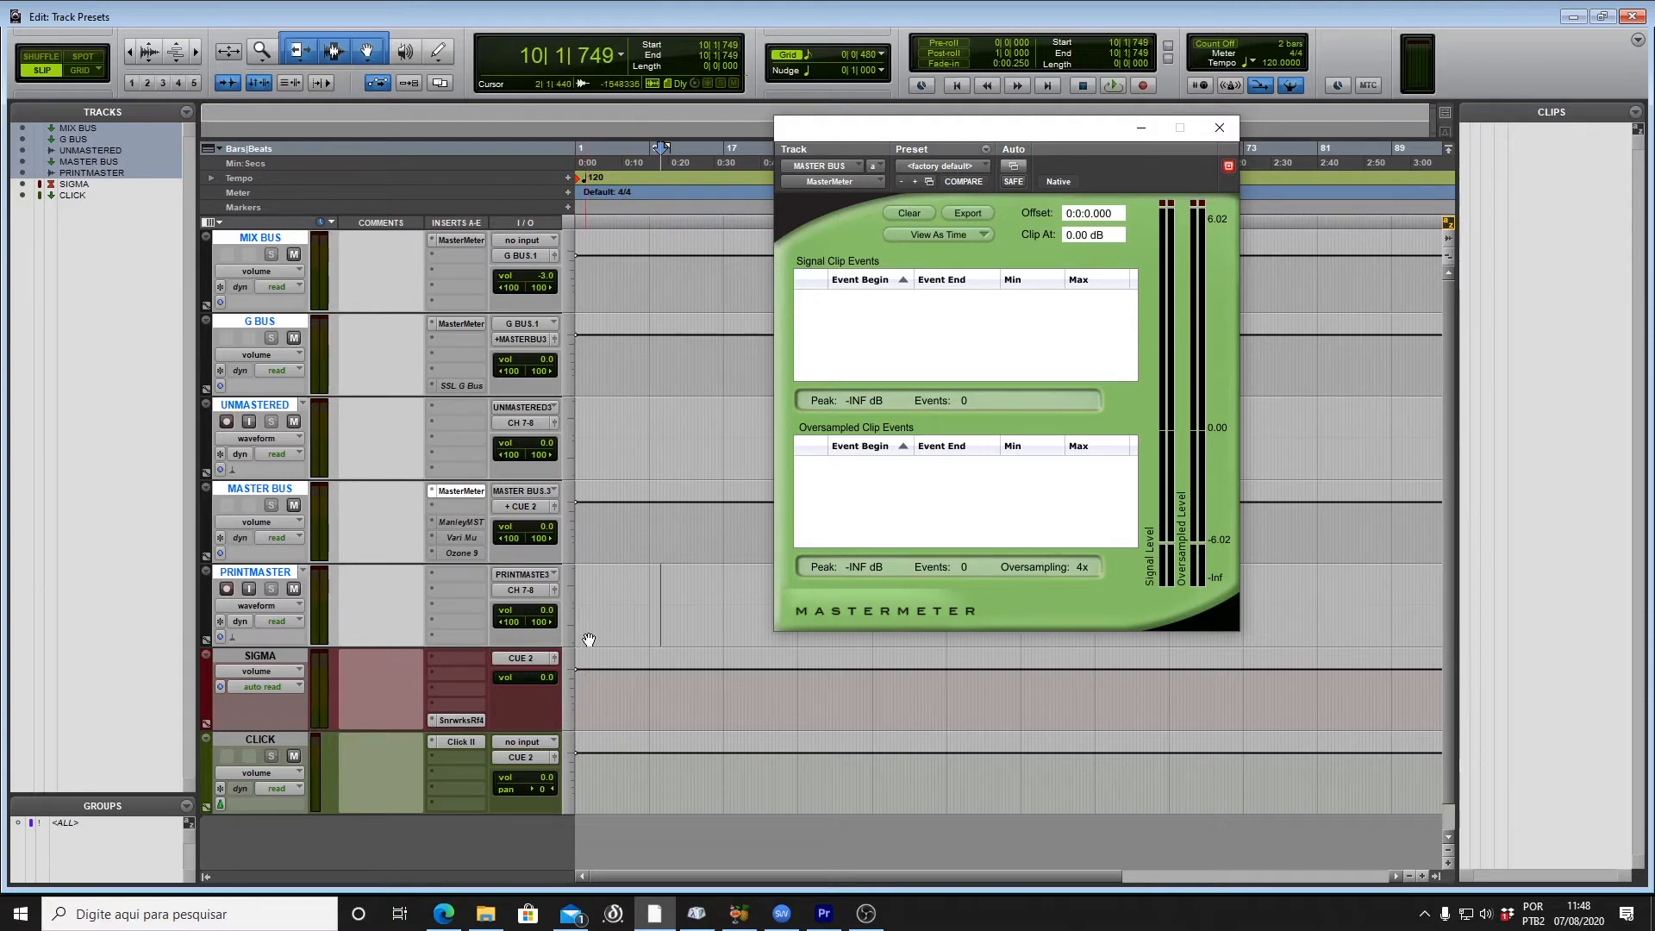
click(653, 618)
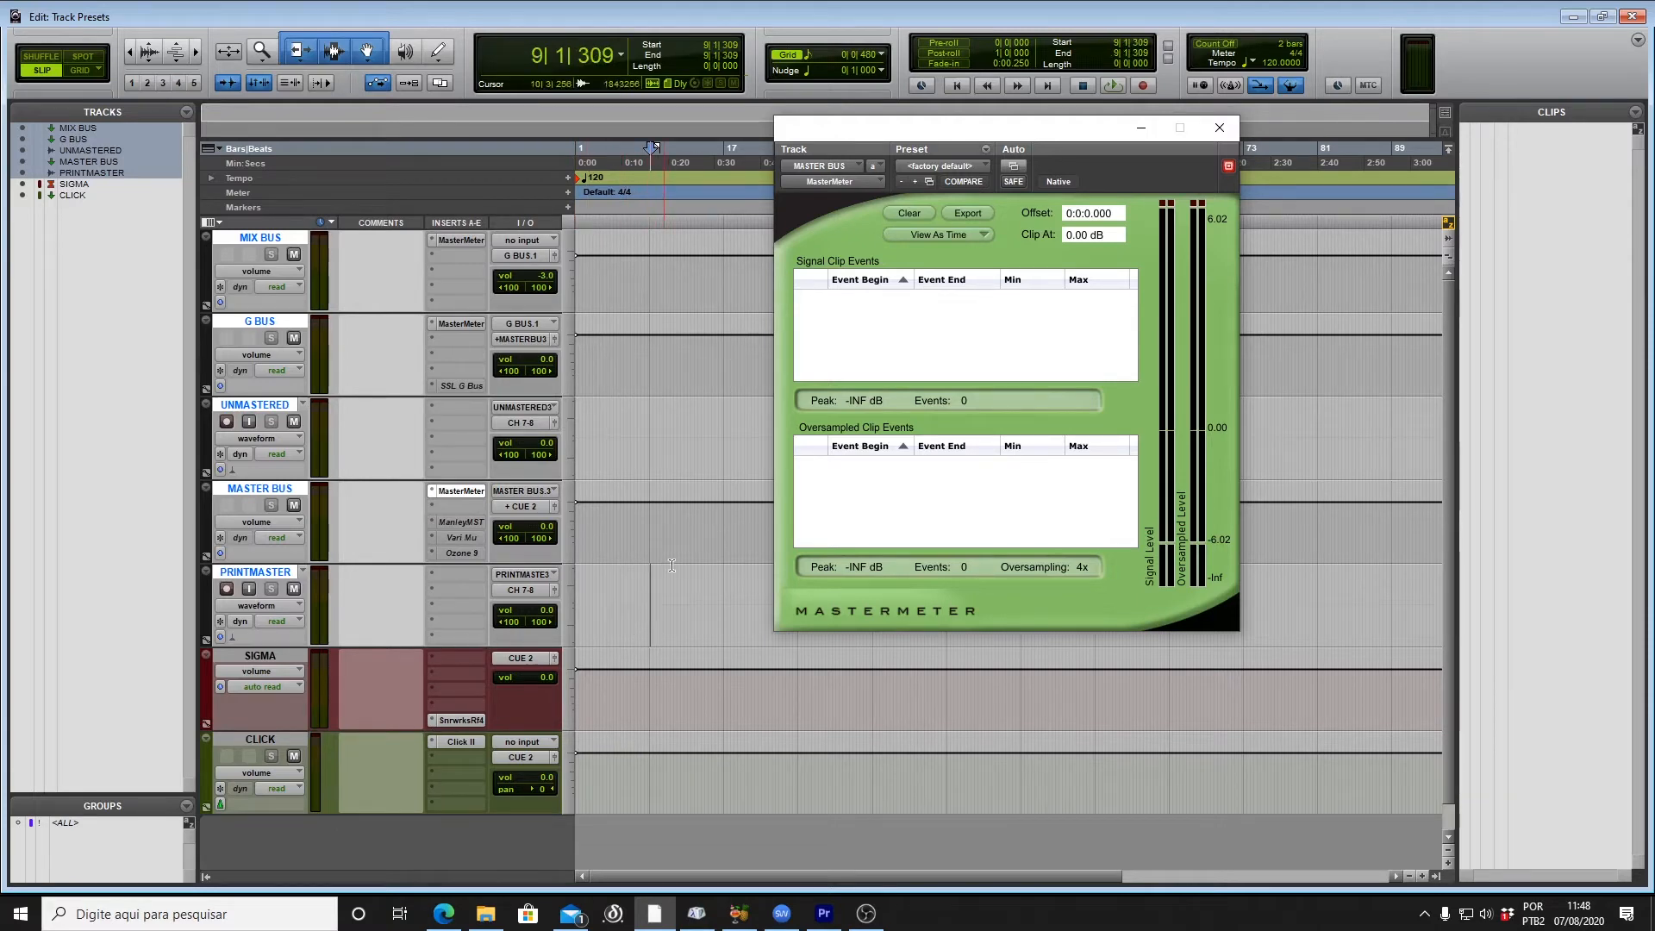
click(1207, 134)
key(ctrl+alt+z)
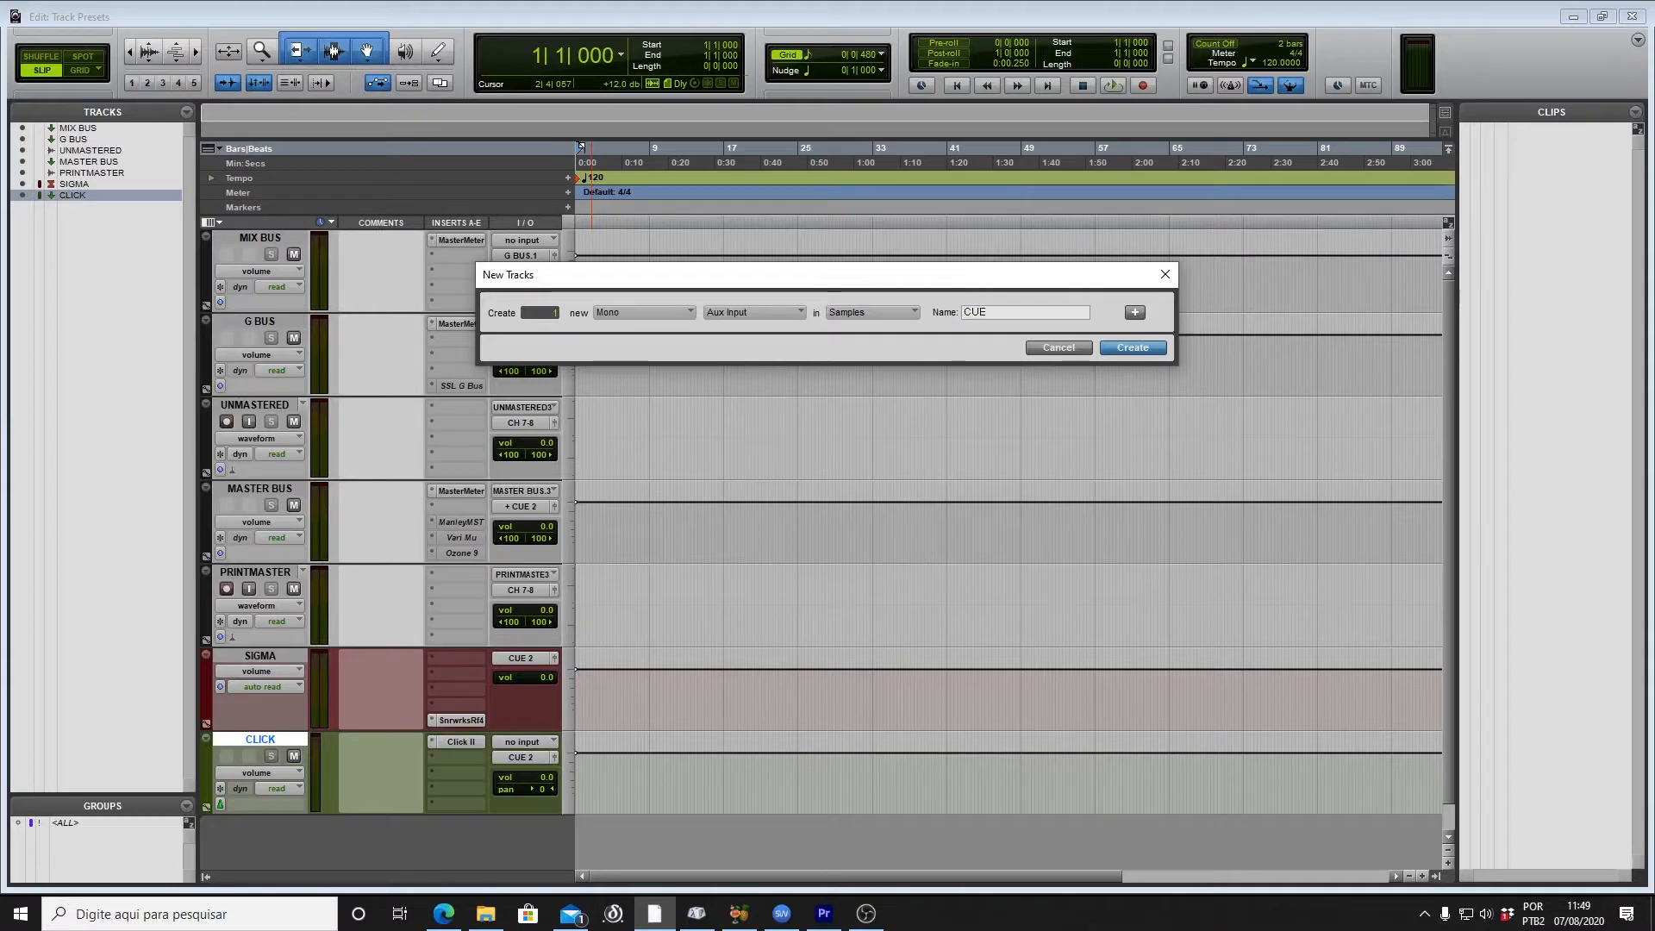
Step: Add stereo aux rows named CUE STEM and CUE VOX after the CUE CLICK row
text(ICK)
key(ctrl+Right)
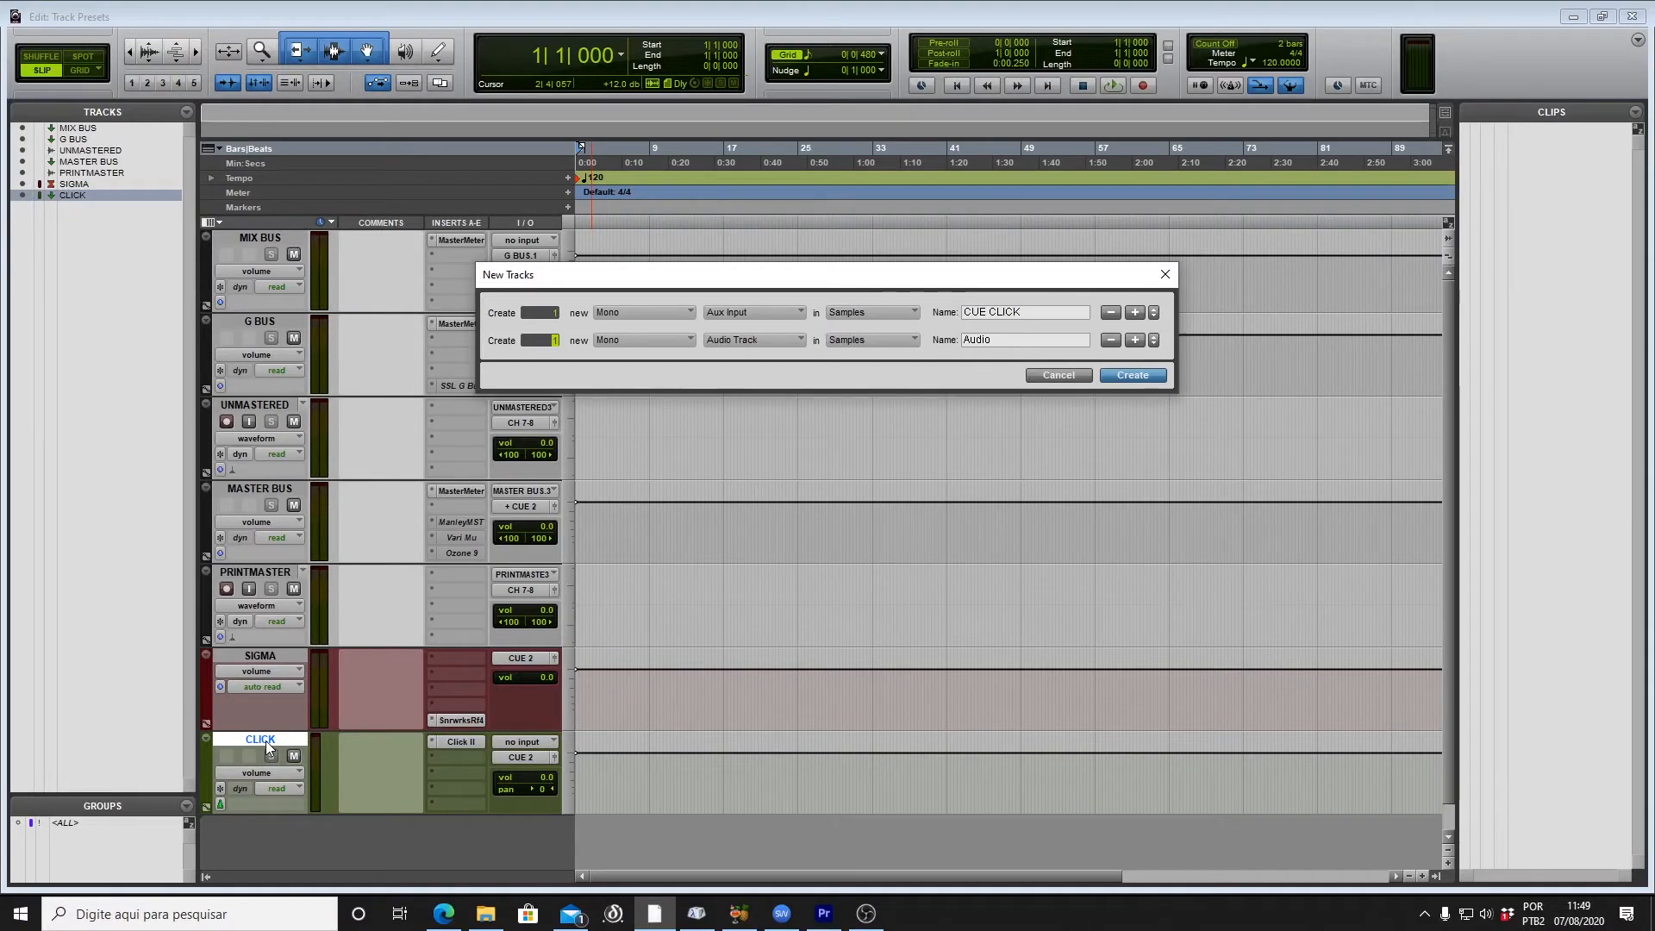
key(ctrl+Down)
key(Tab)
text(CUE STEM)
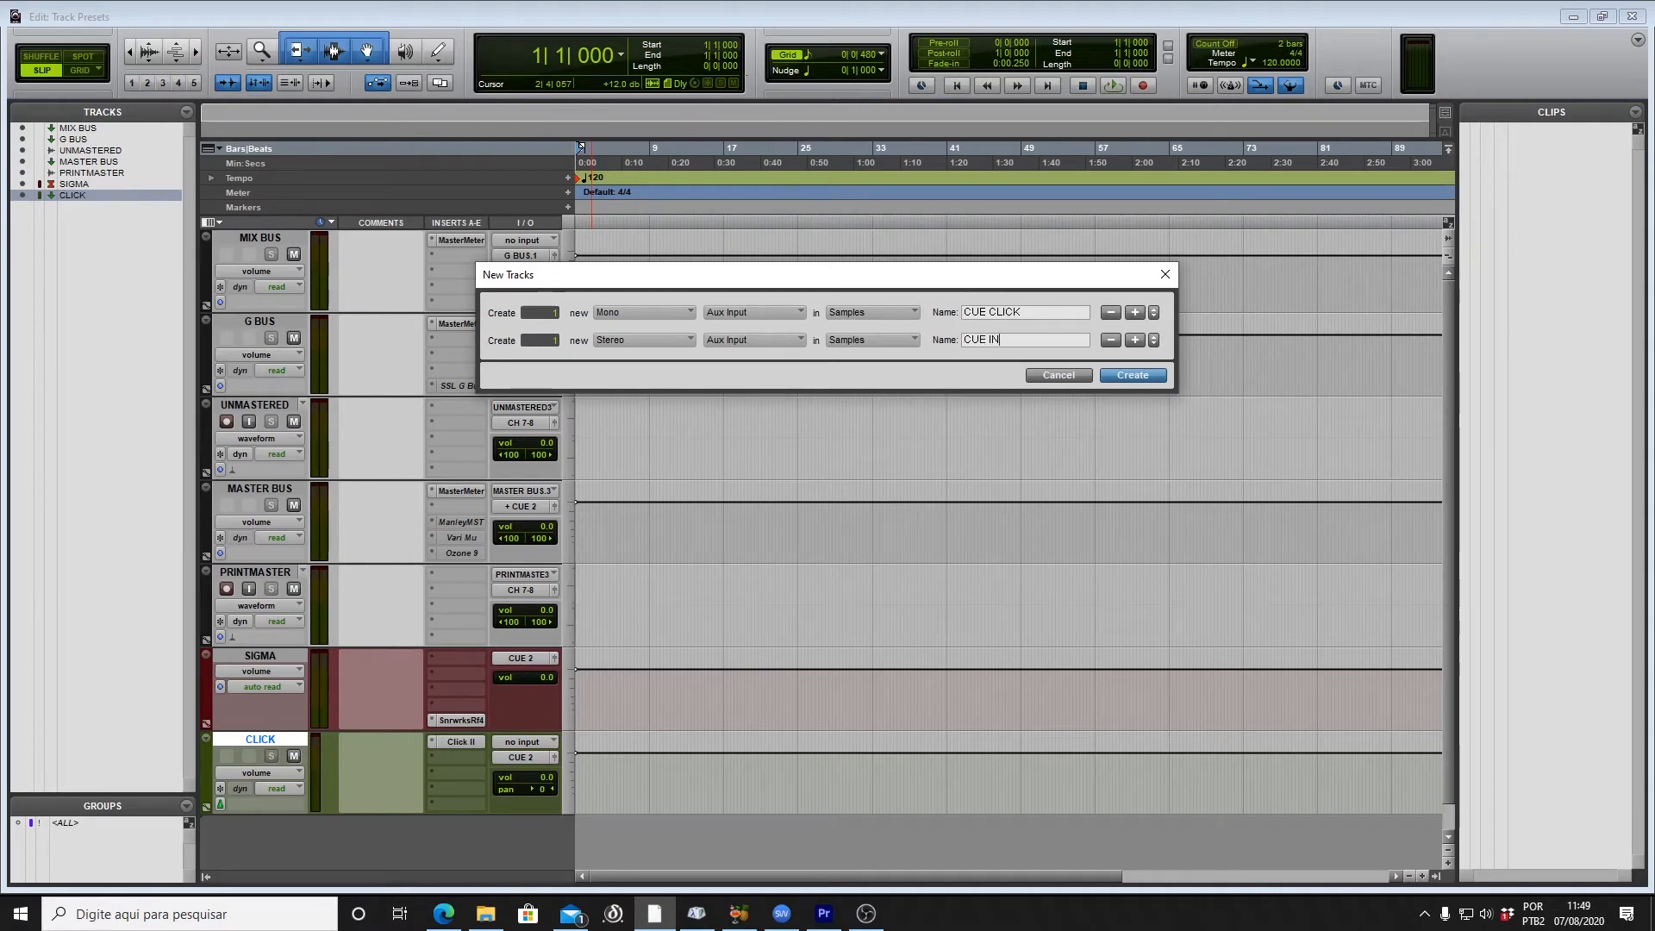
key(ctrl+Right)
text(CUE VOX)
Step: Add CUE FX and CUE BUS aux rows plus a CUE SIGMA master fader, then create all six
key(ctrl+Right)
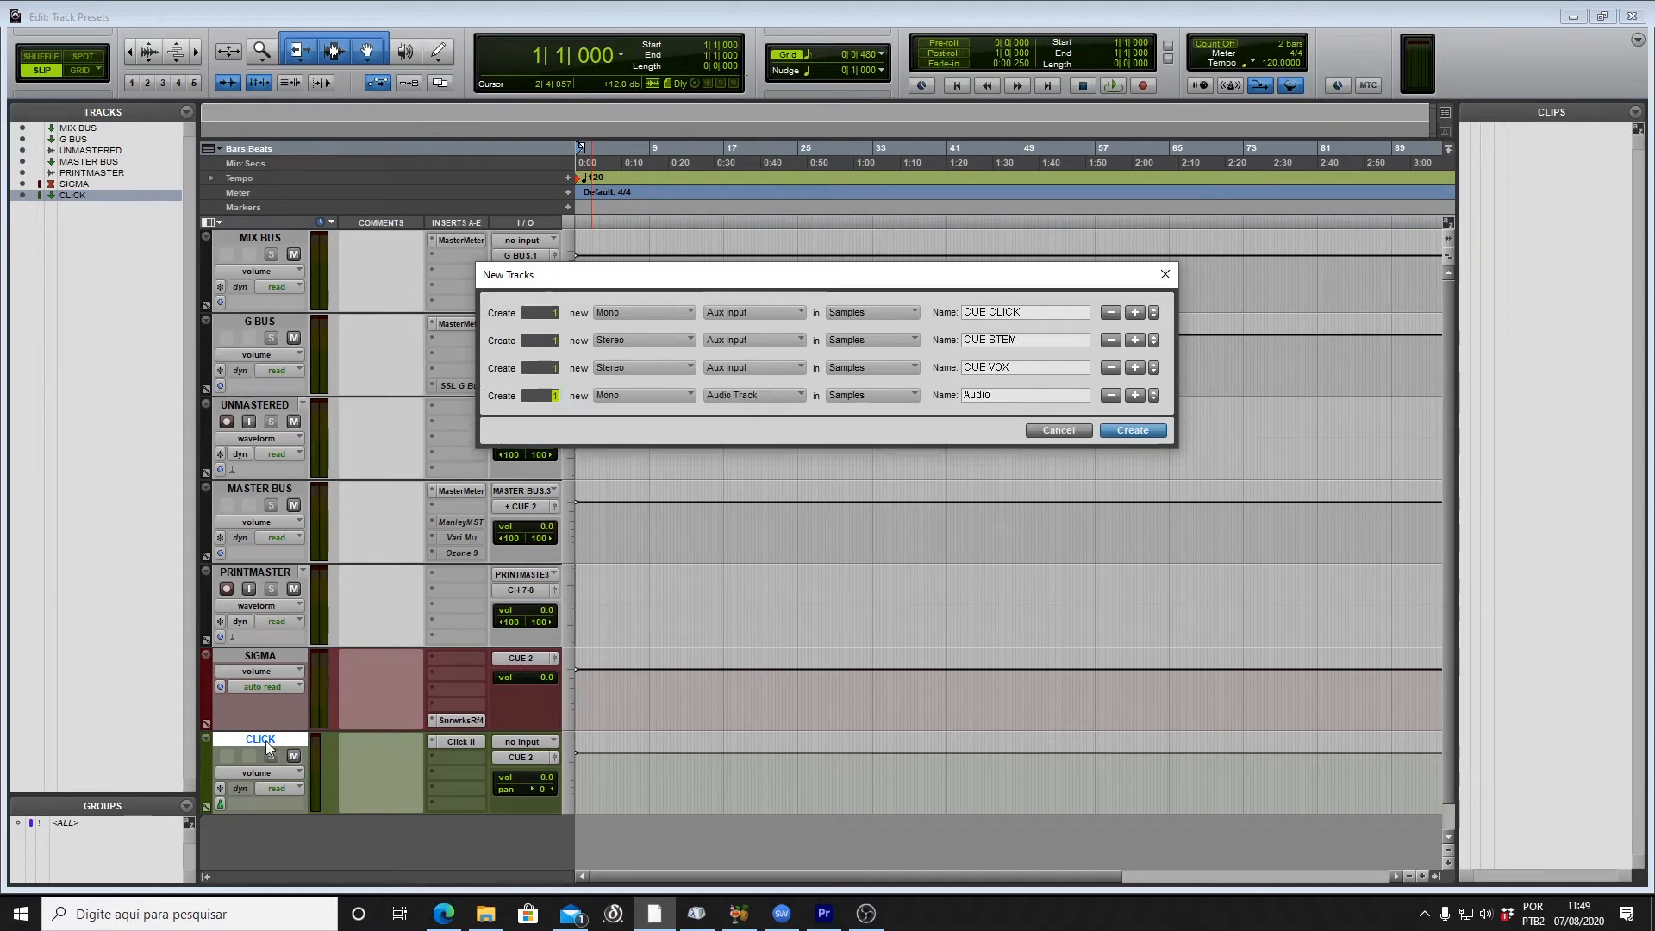
key(BackSpace)
text(CUE FX)
key(ctrl+Right)
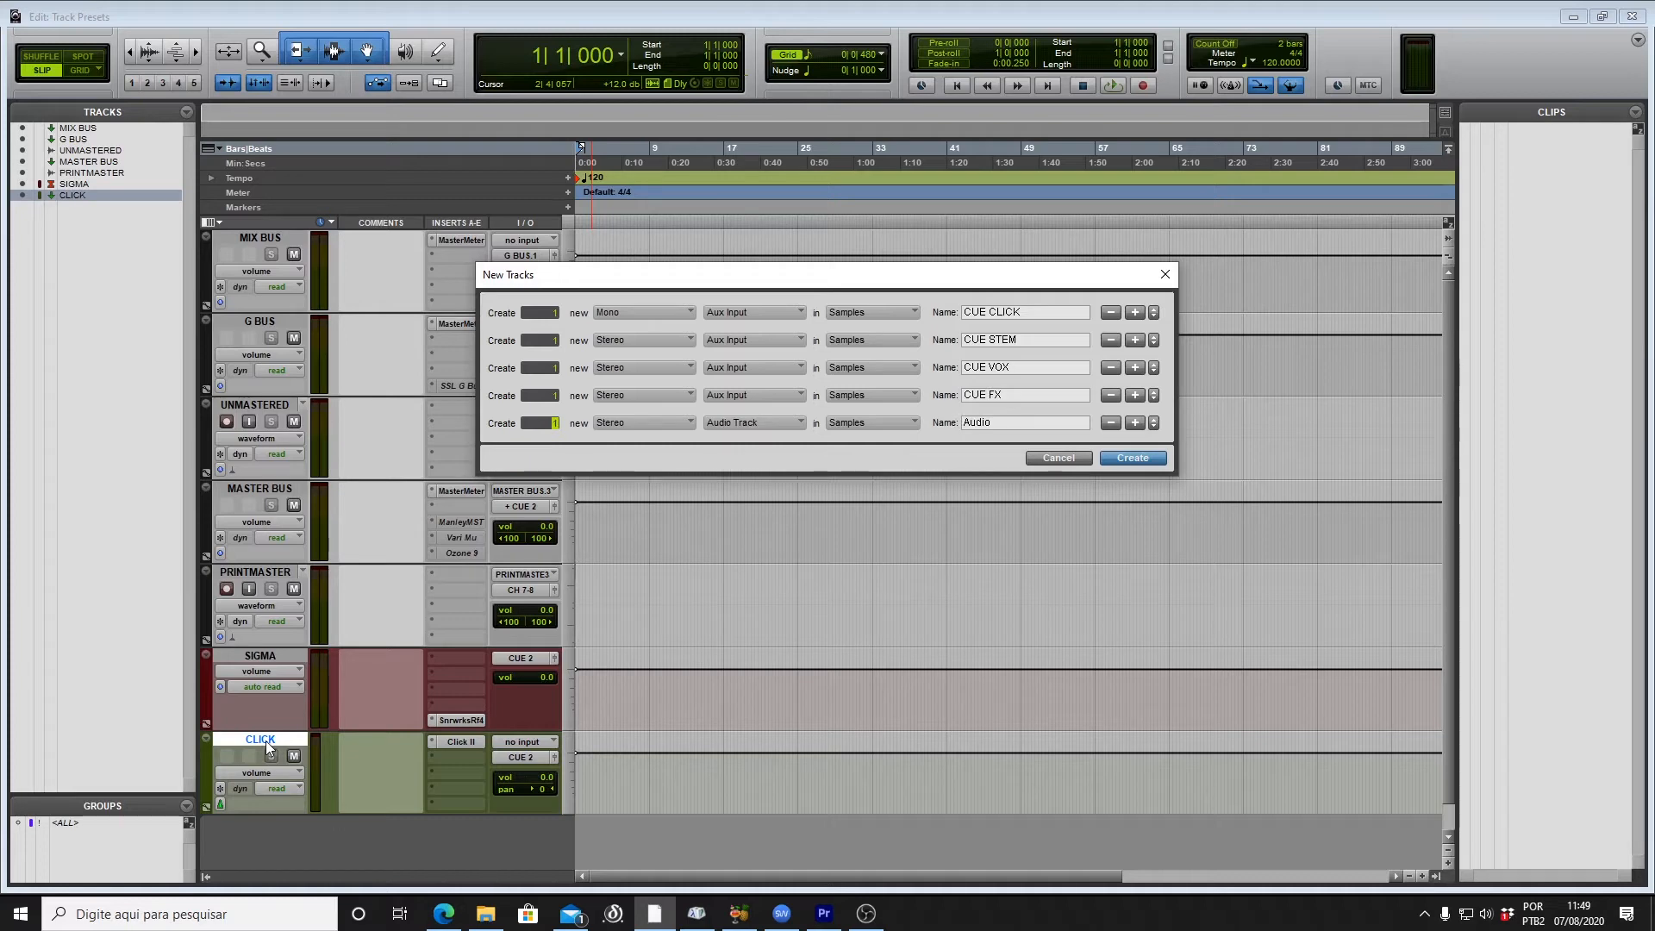
text(CUE BUS)
key(ctrl+shift+Down)
key(ctrl+Down)
key(Tab)
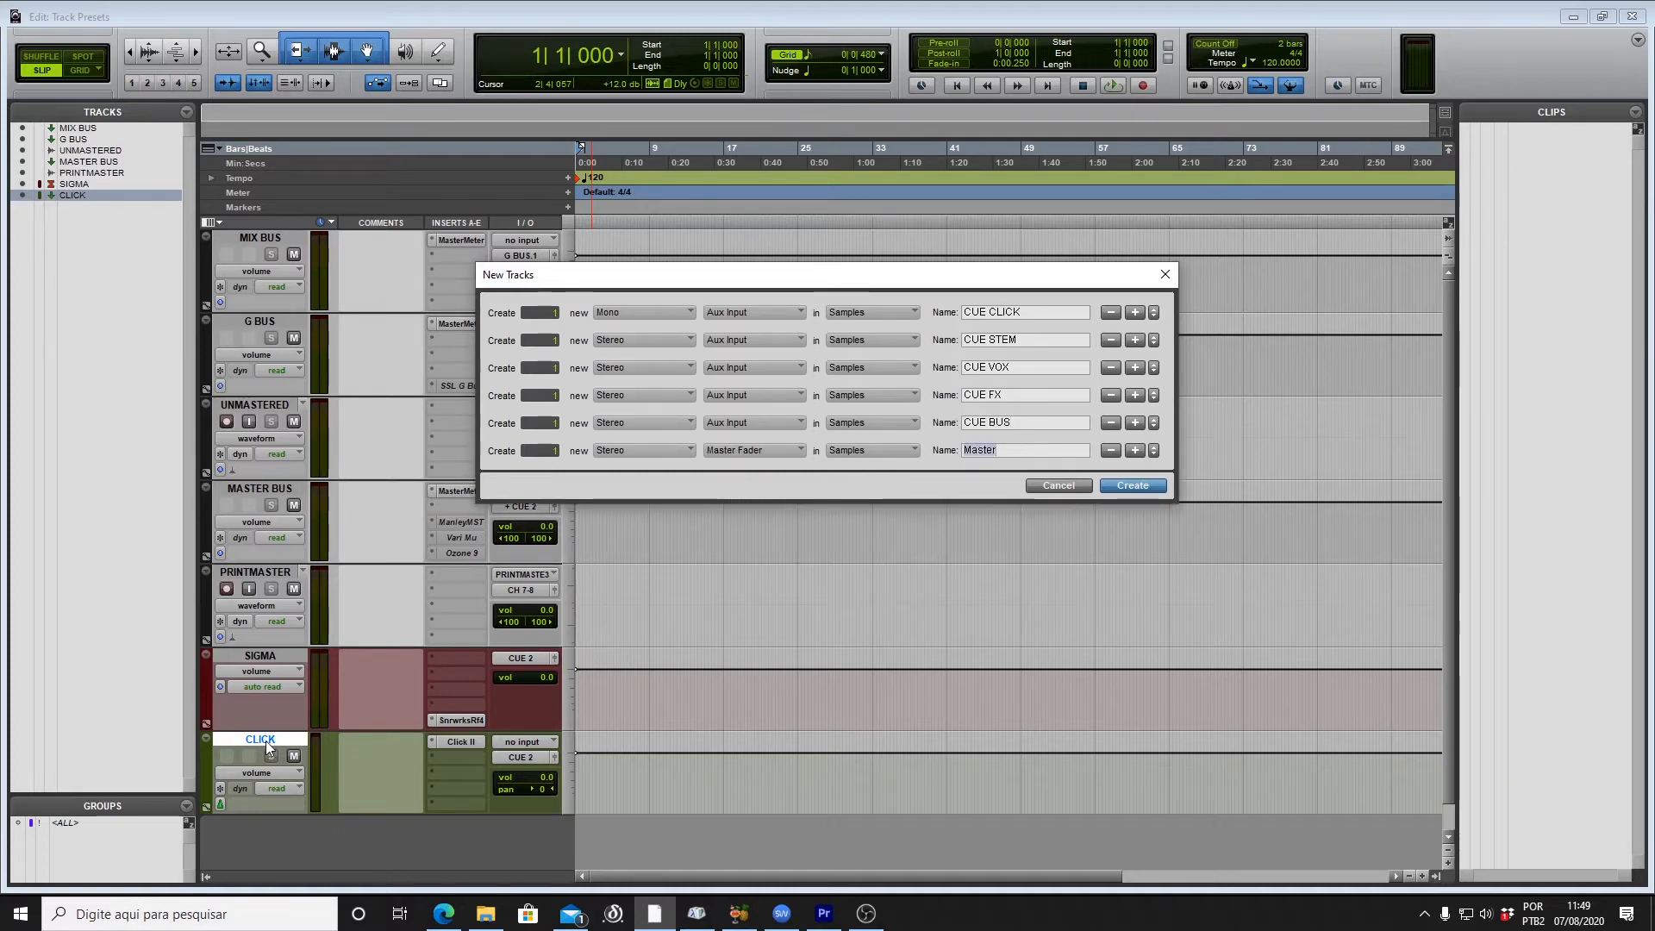
text(CE)
text(E SIGMA)
key(Return)
Step: Route the CUE STEM, CUE VOX and CUE FX outputs into CUE BUS
scroll(266, 742, down, 5)
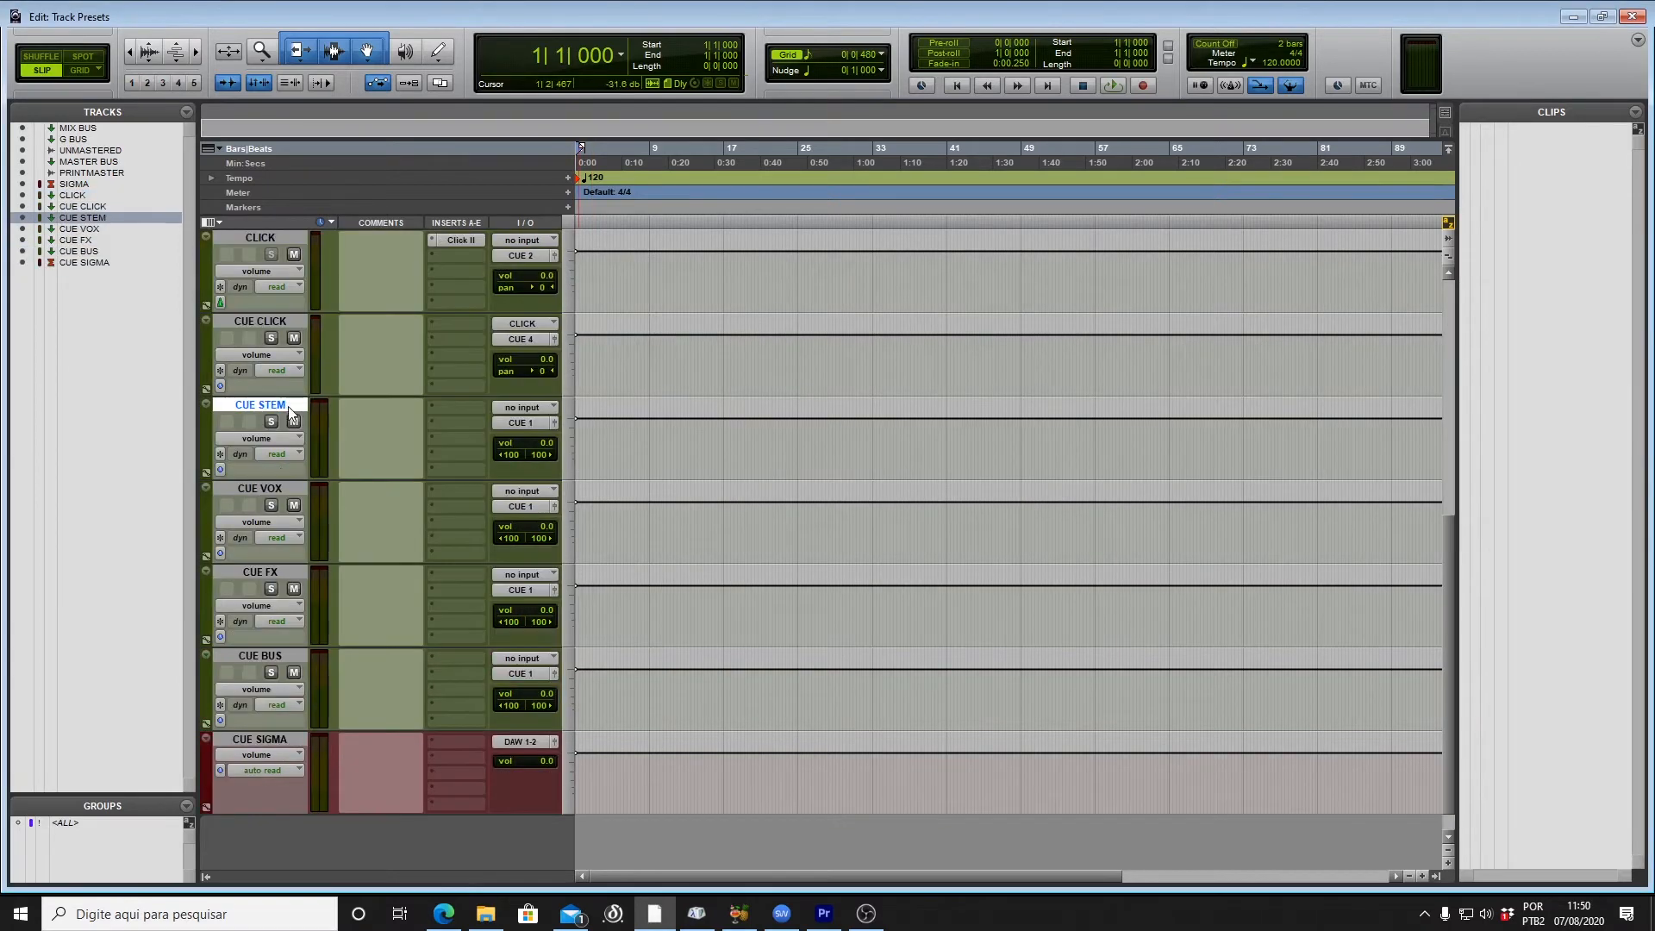
shift+click(282, 569)
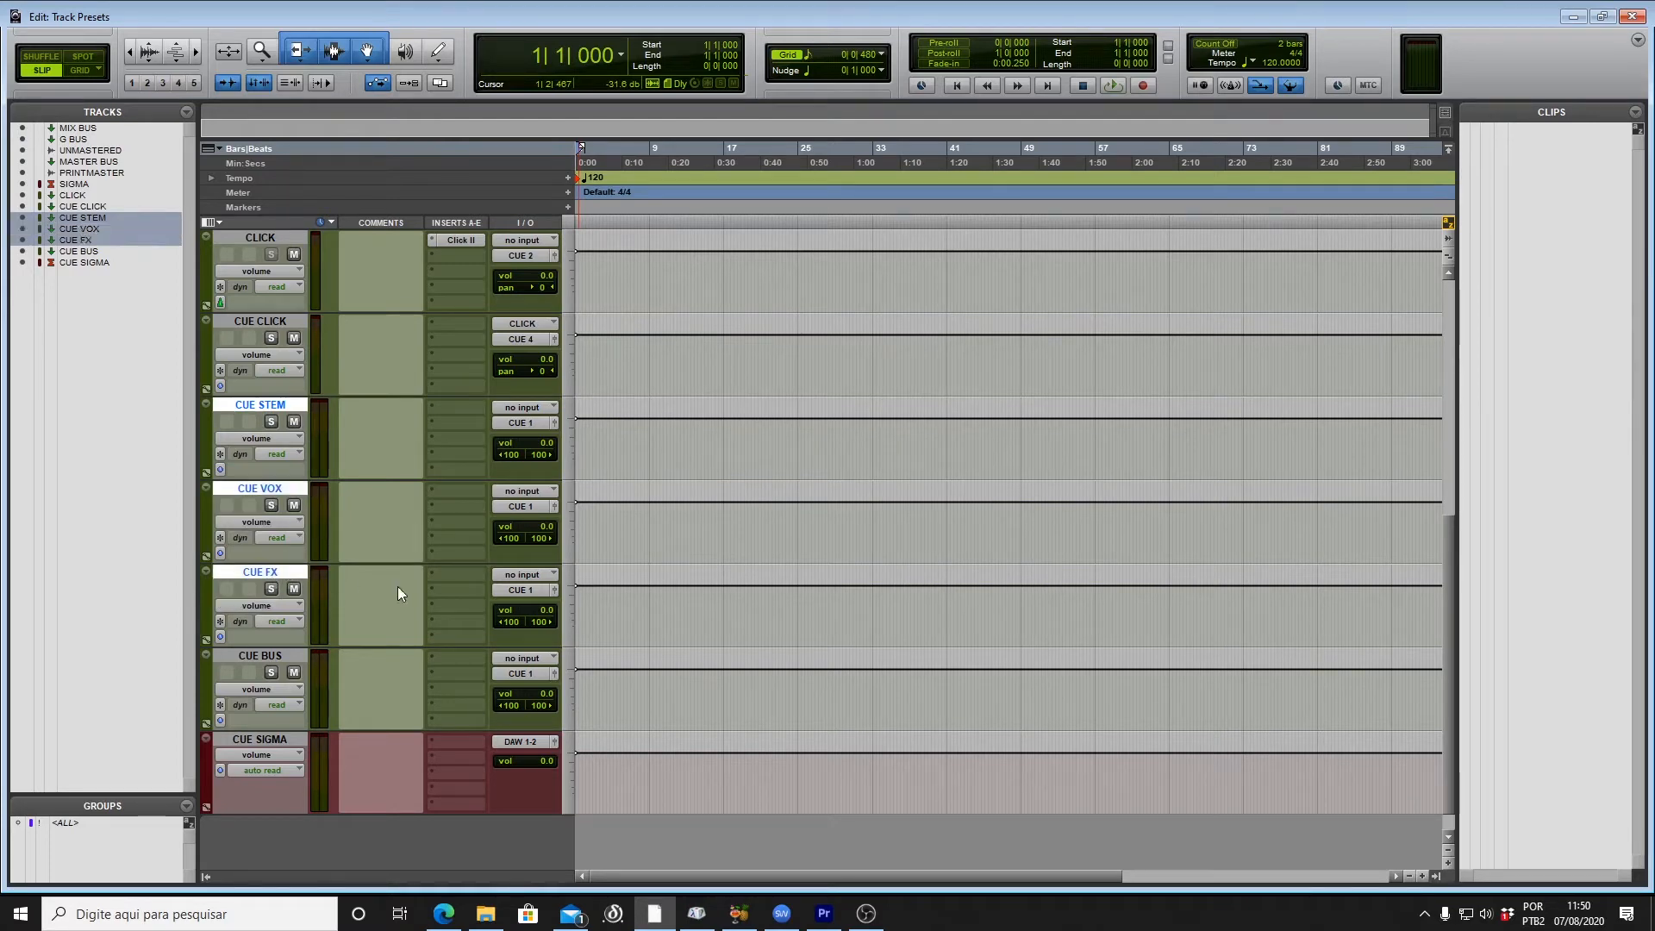
click(531, 590)
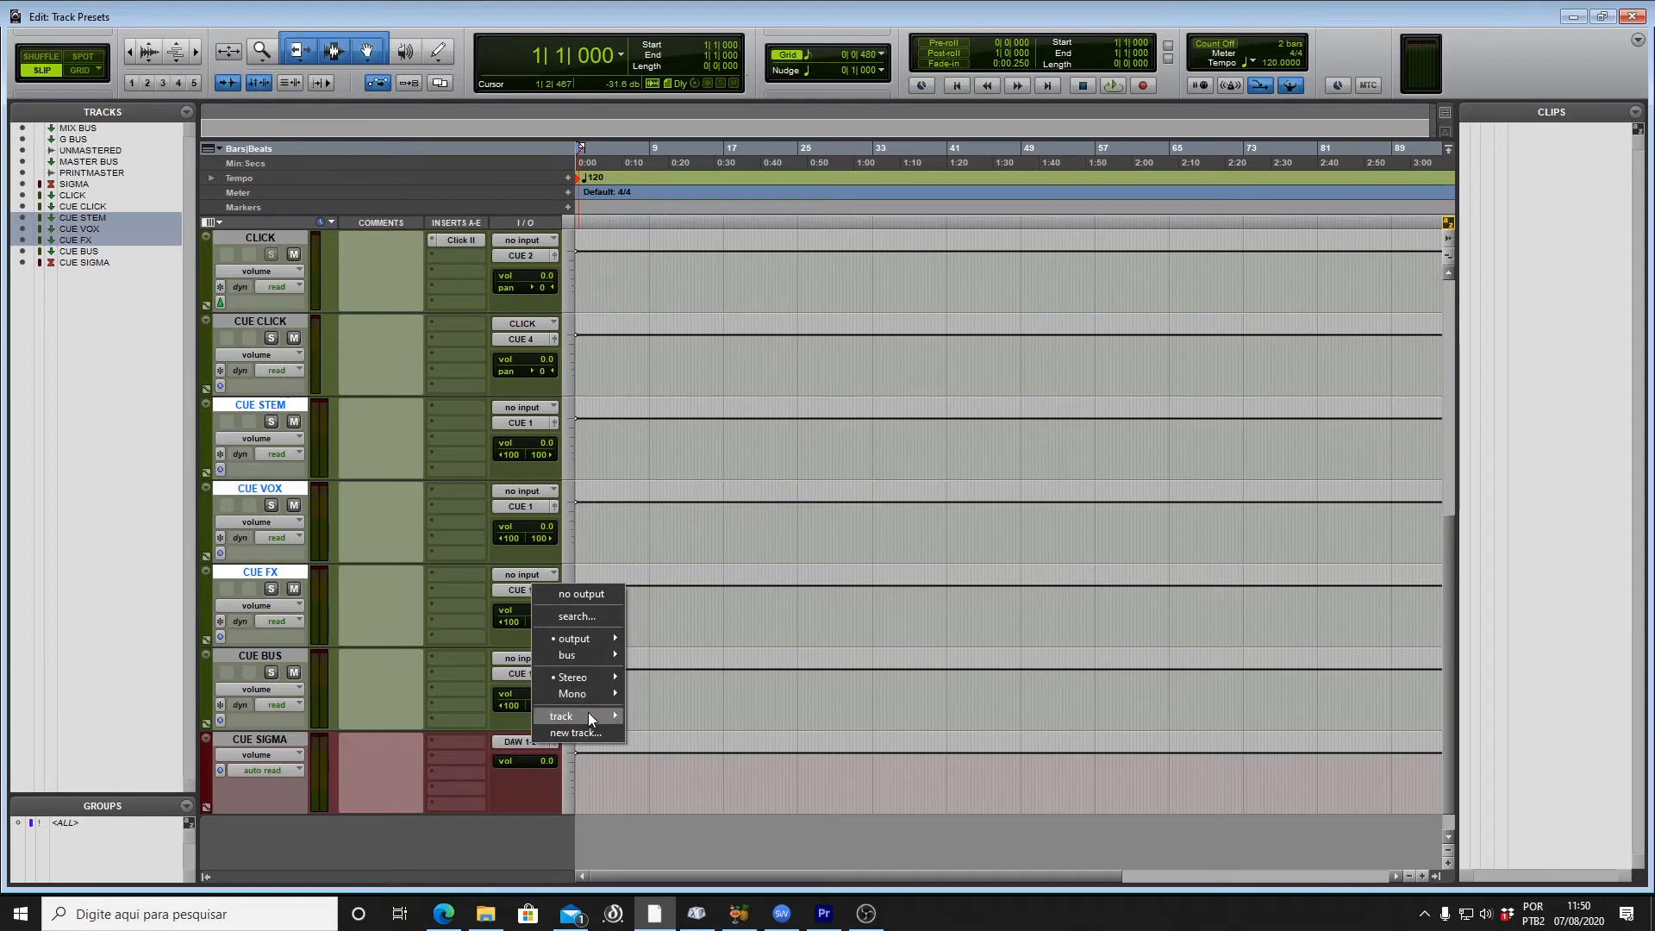
mouse_move(588, 712)
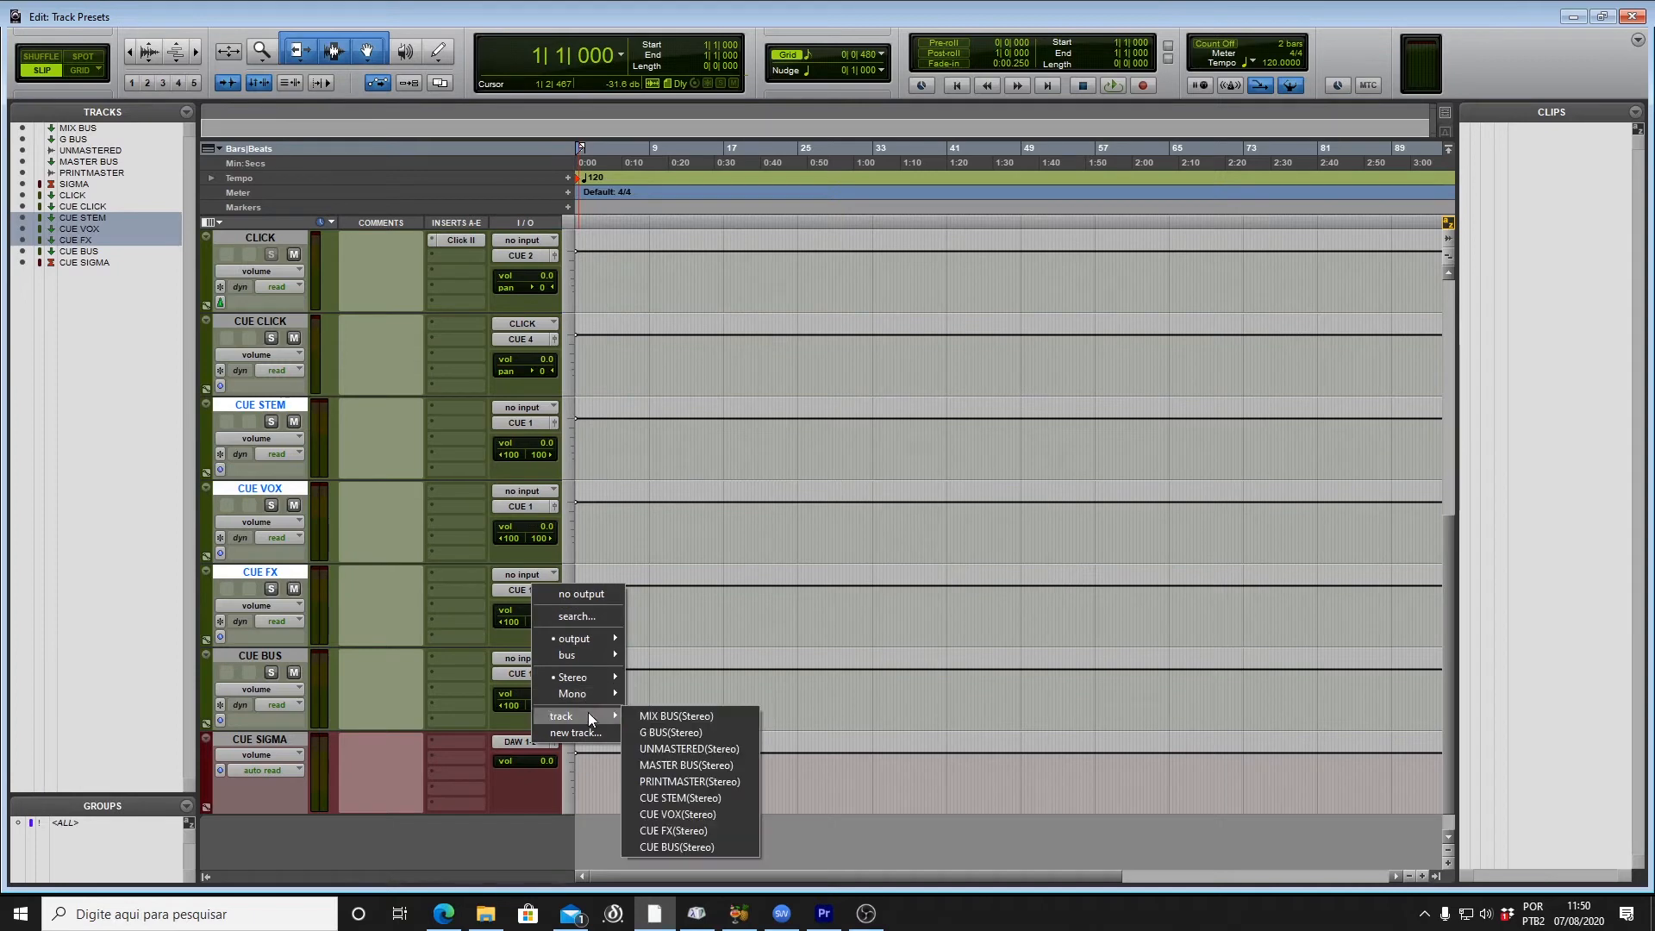
click(697, 841)
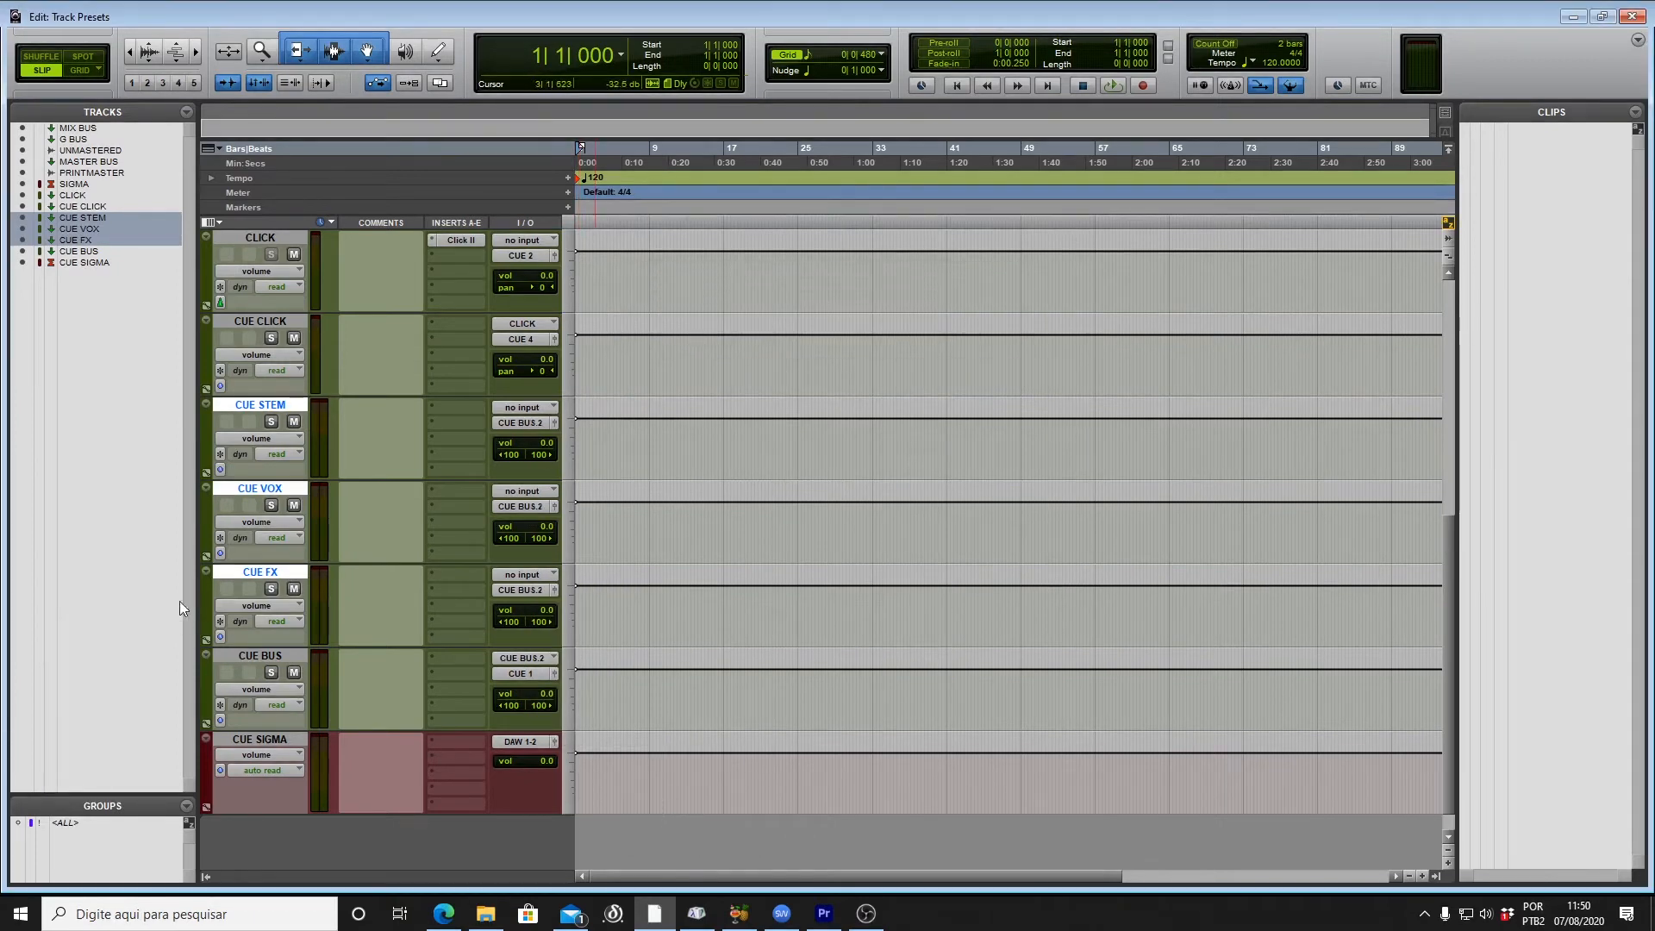
Step: Browse CUE BUS's physical output options and feed the CLICK bus into CUE CLICK's input
click(283, 655)
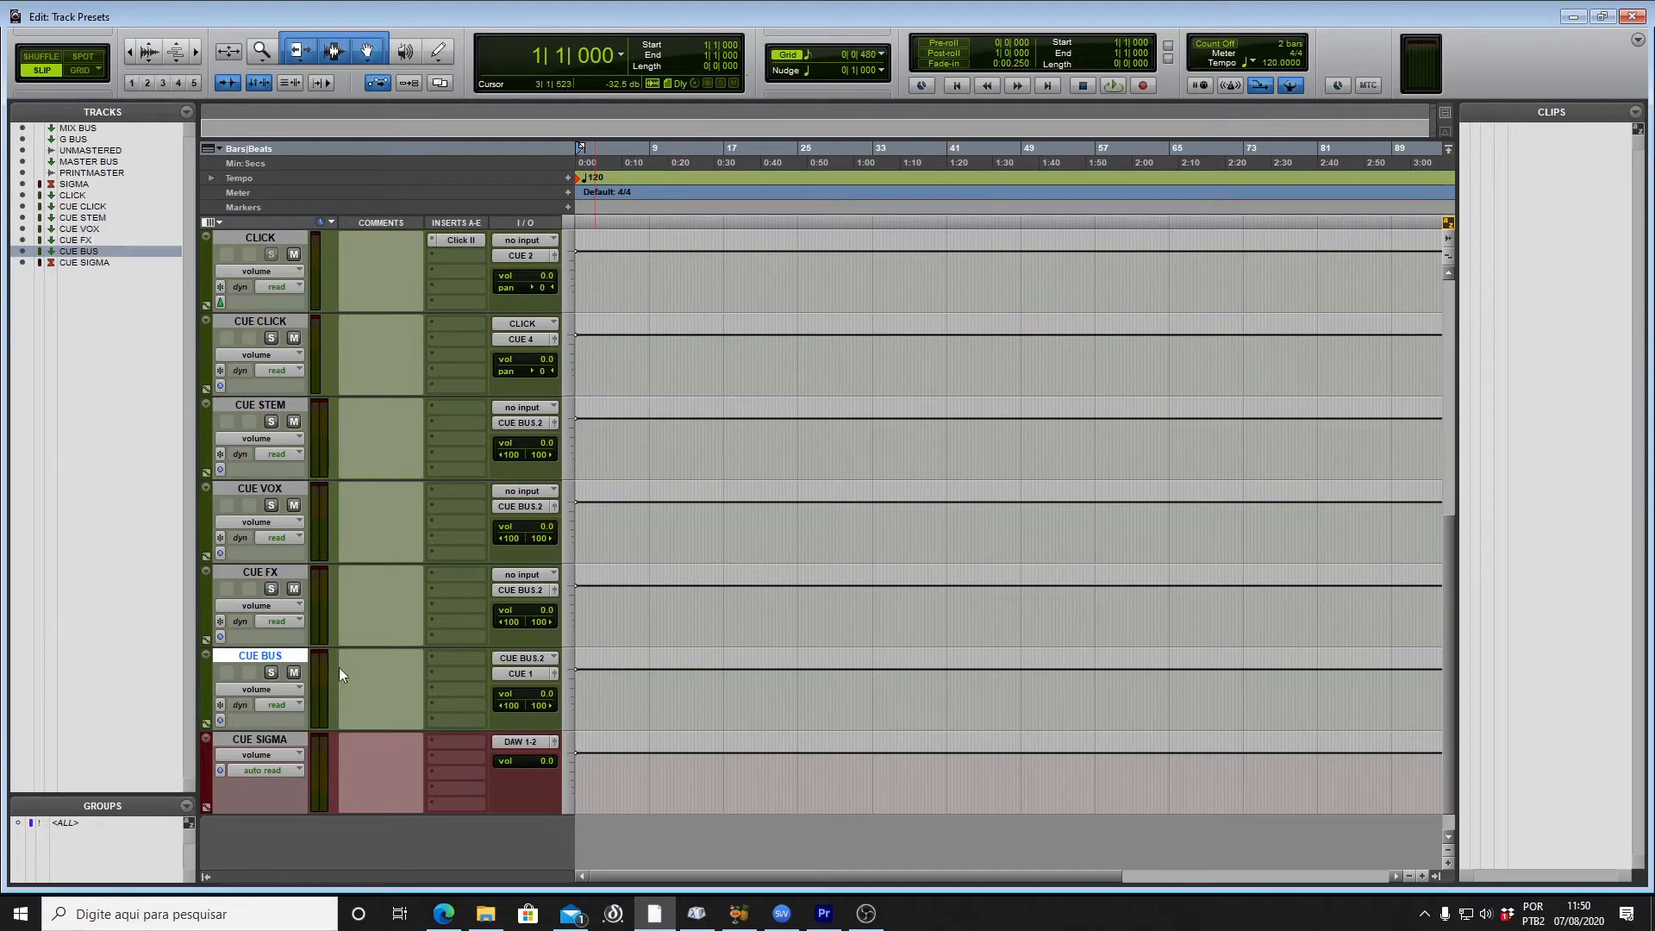
click(515, 676)
click(528, 746)
mouse_move(604, 793)
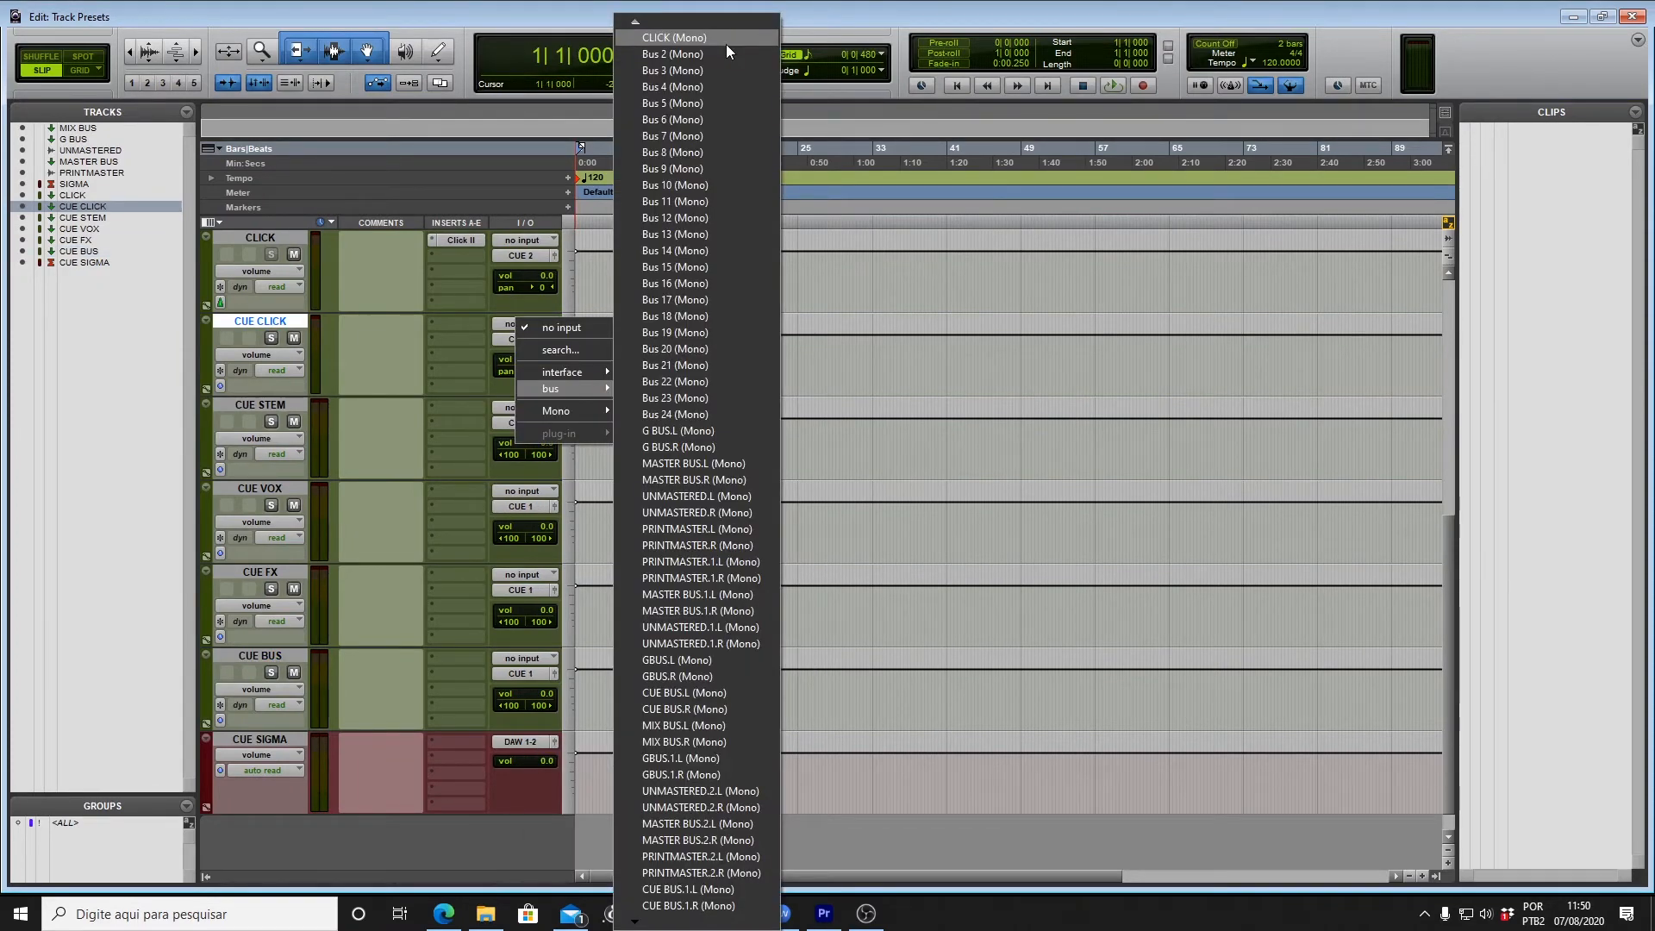
click(726, 44)
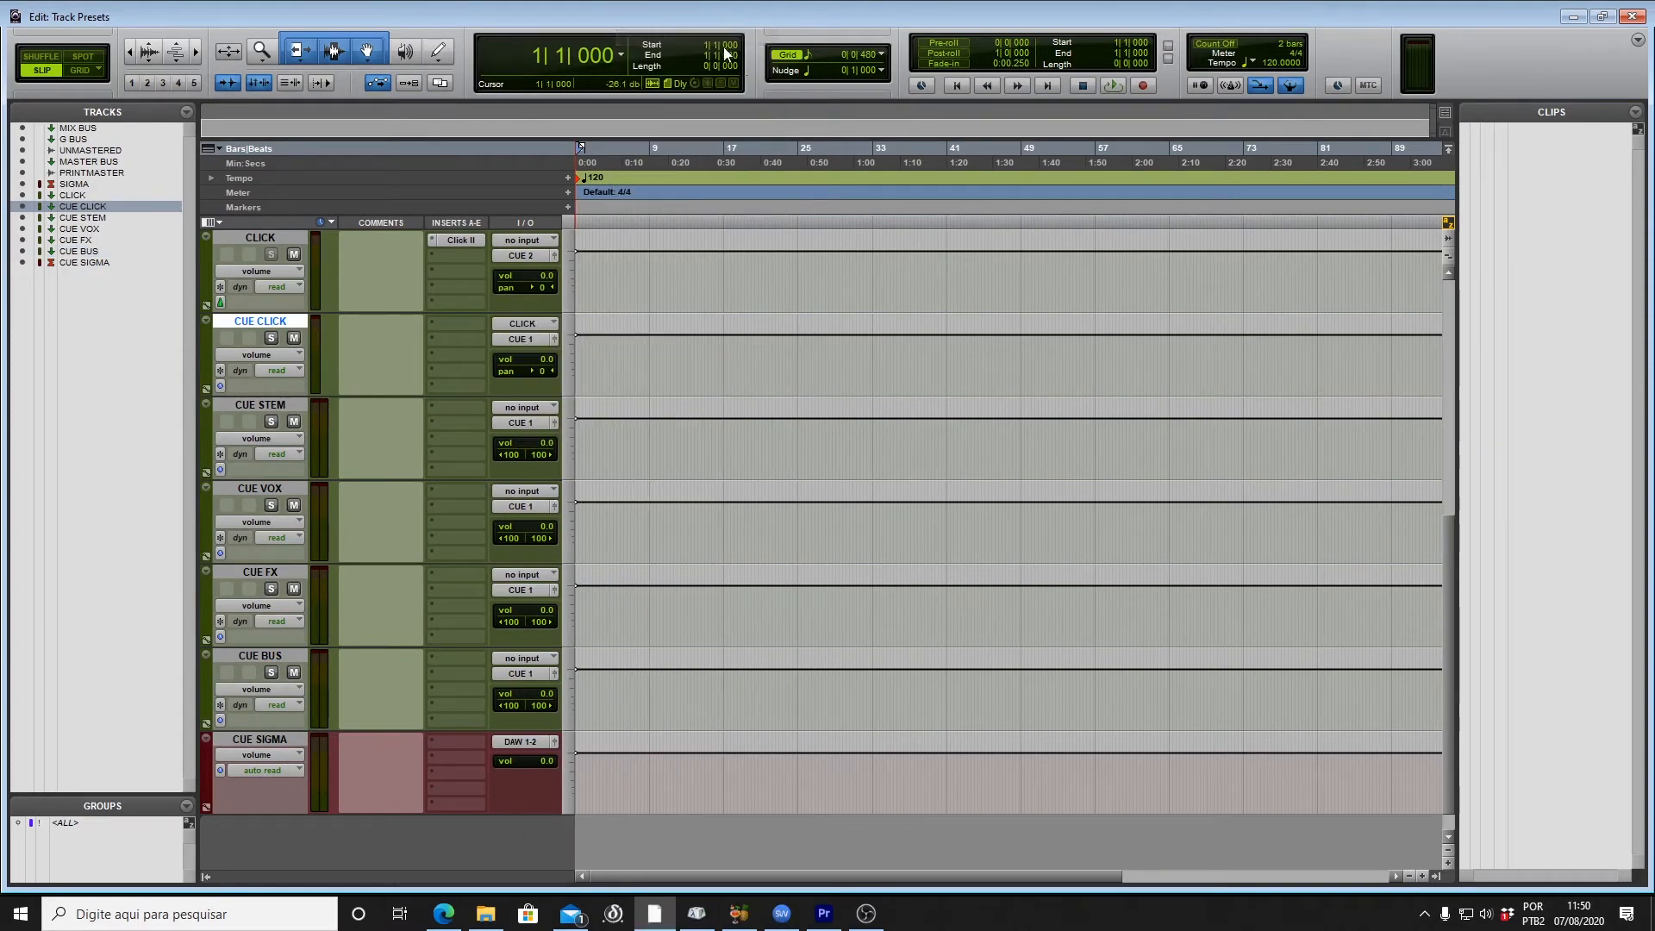
Step: Route CUE CLICK's output to CUE 4
click(513, 339)
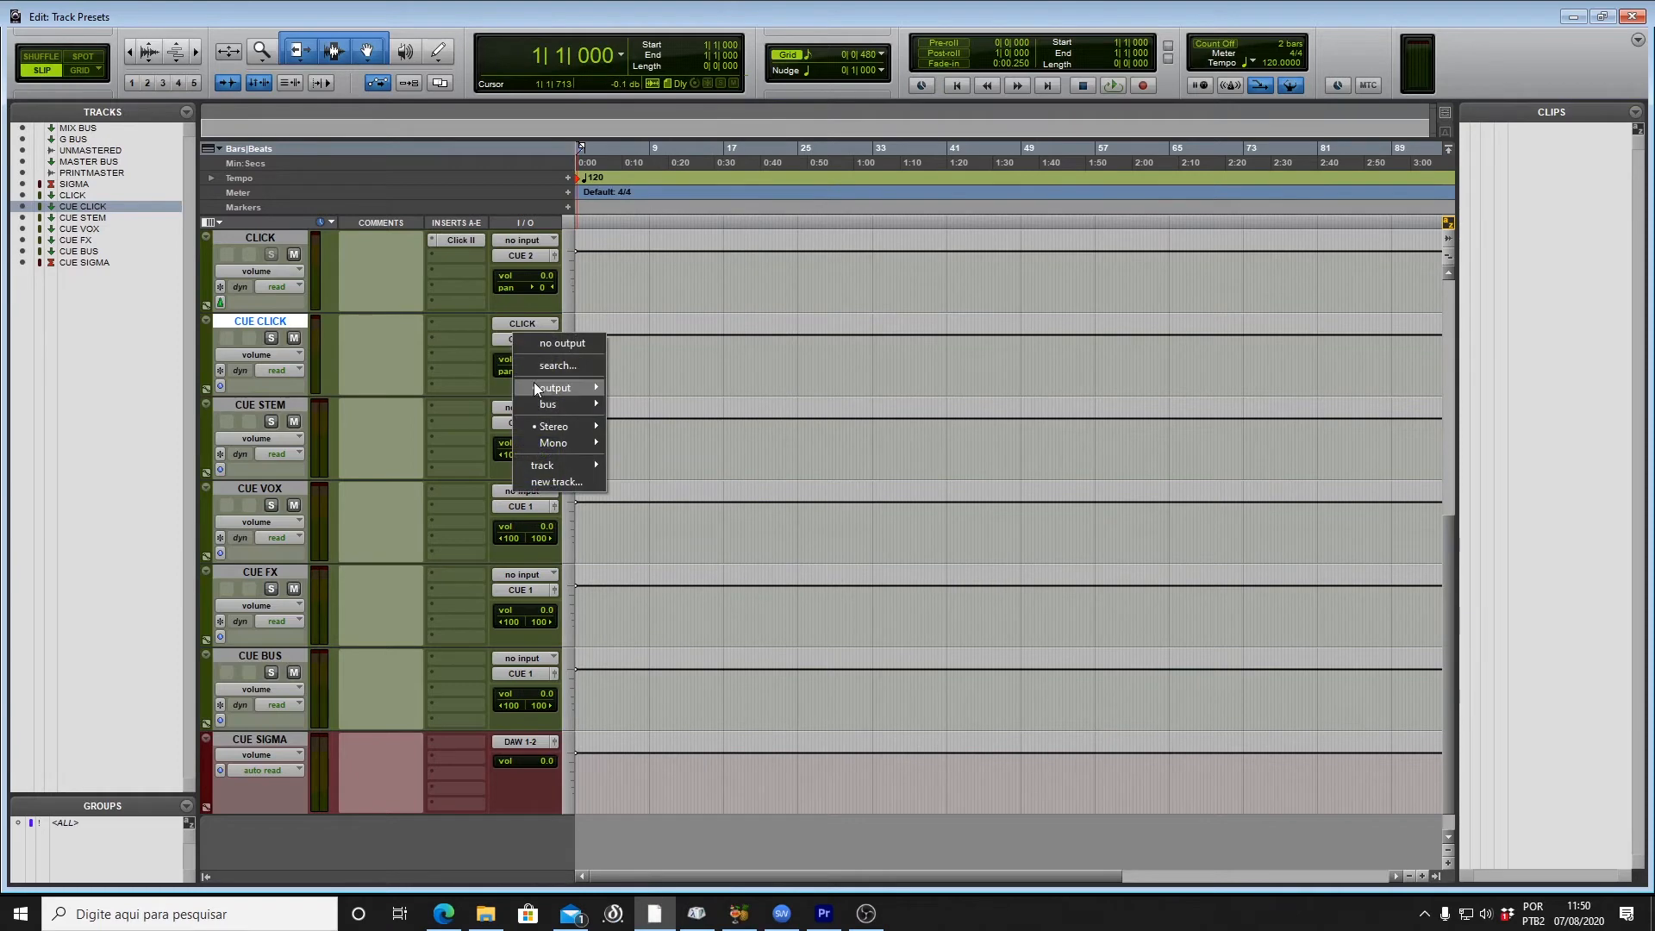
mouse_move(535, 384)
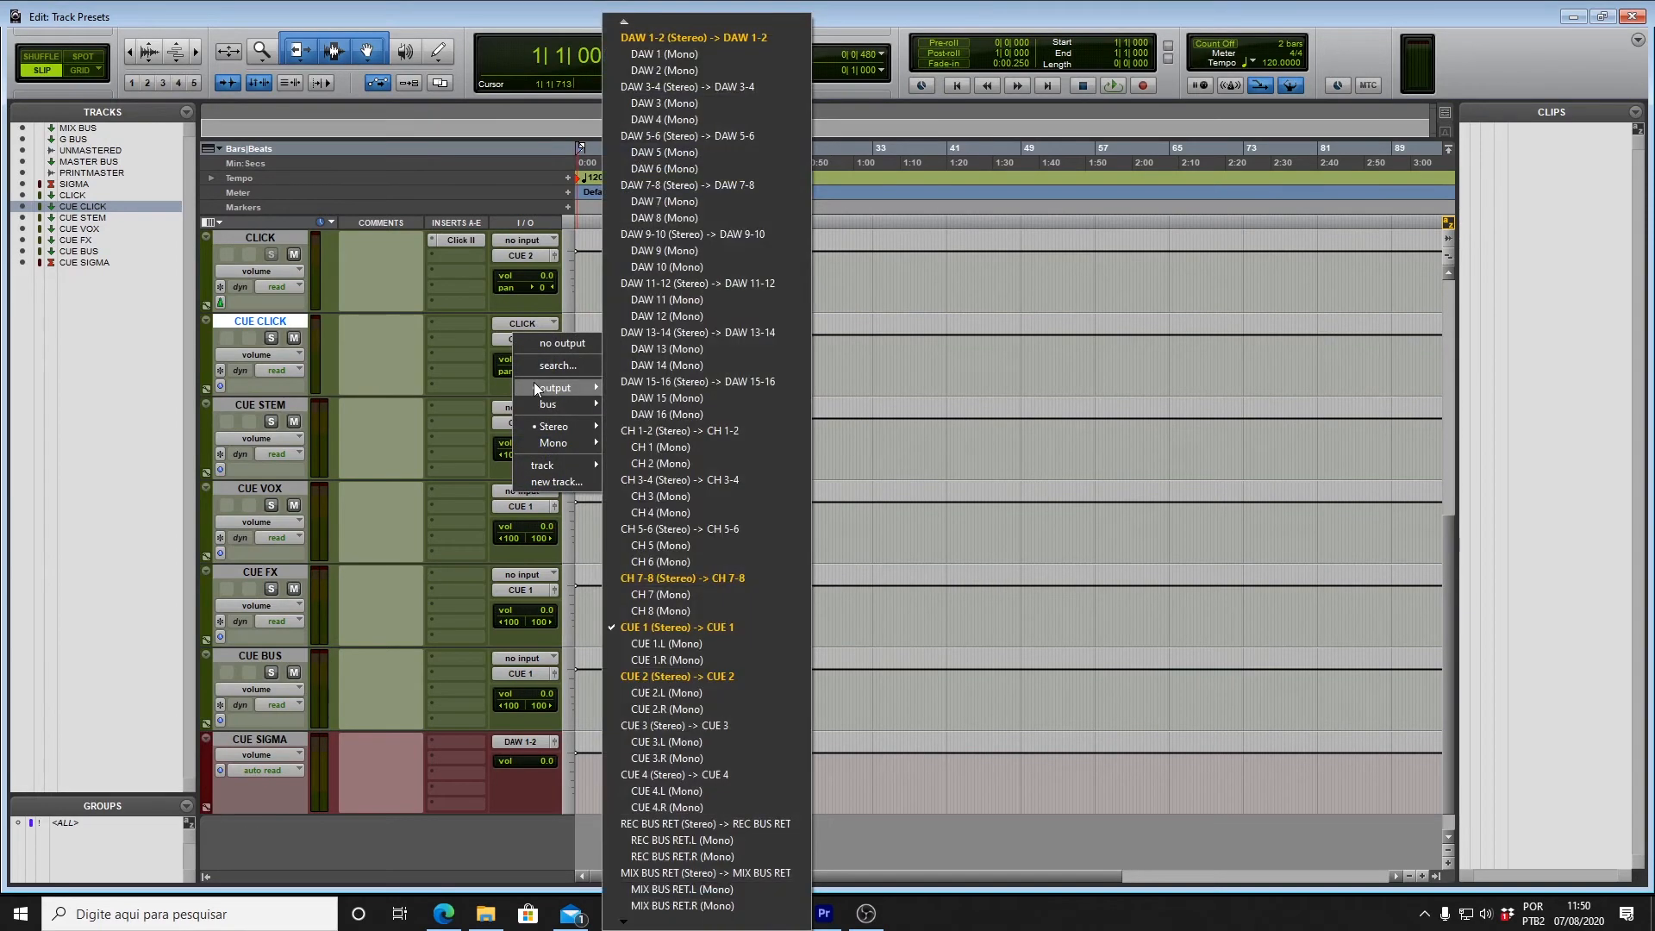
click(705, 774)
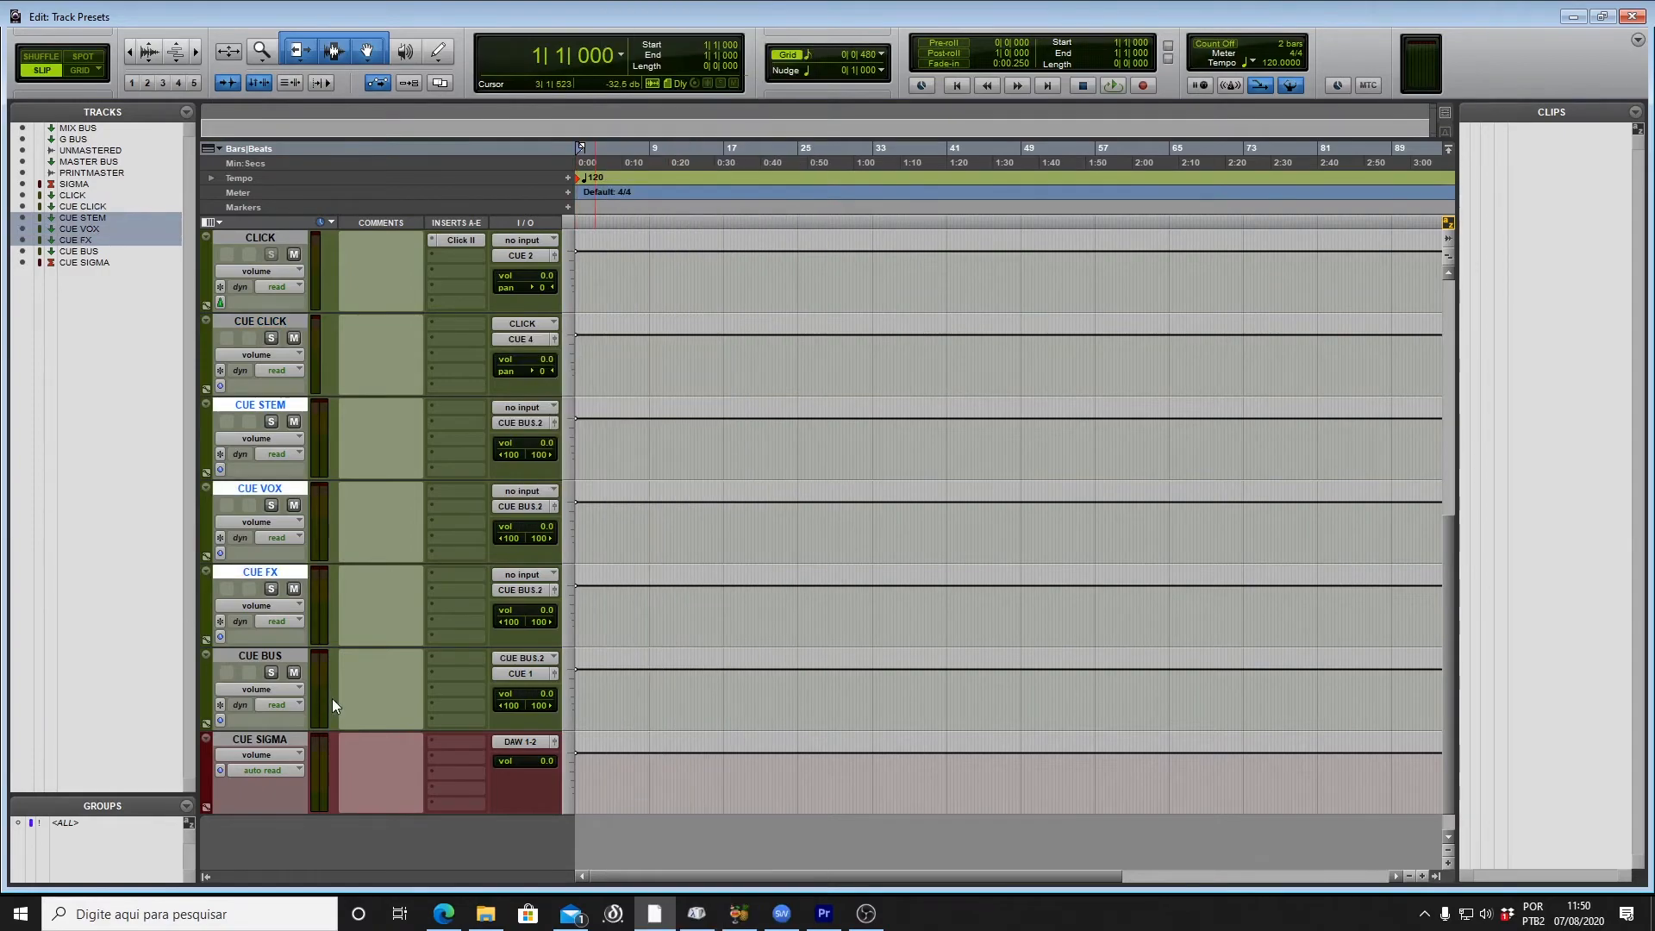
click(283, 654)
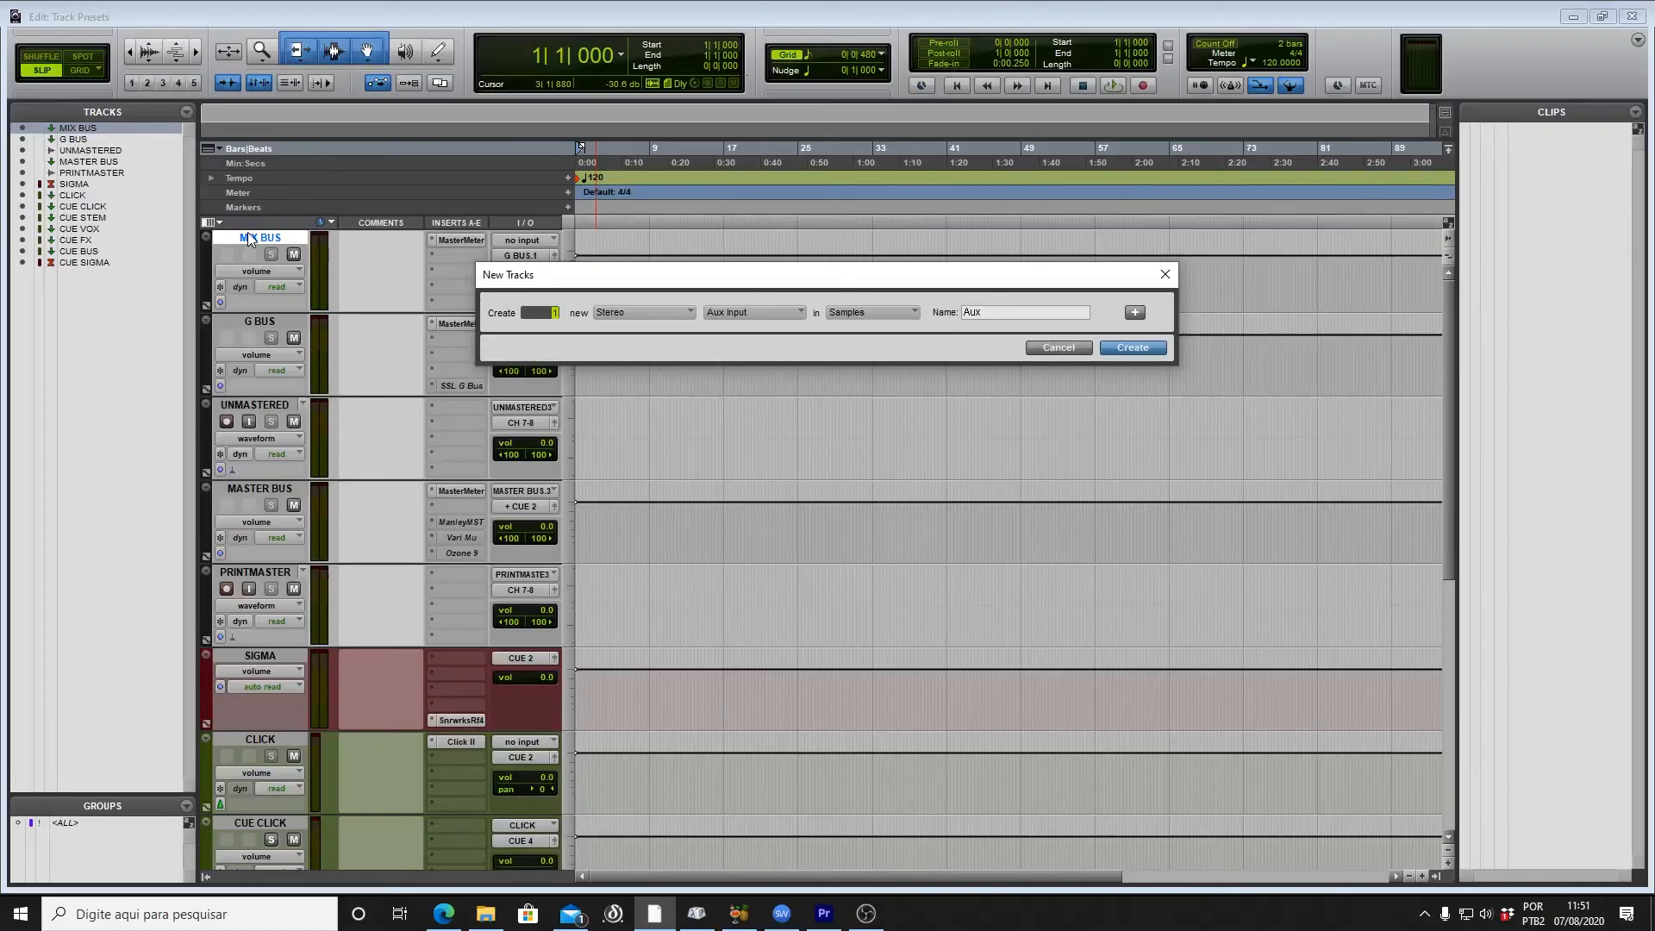
Step: Add stereo aux rows for DRUM MASTER BUS, INSTRUMENTAL MASTER BUS and VOX MASTER BUS
key(Tab)
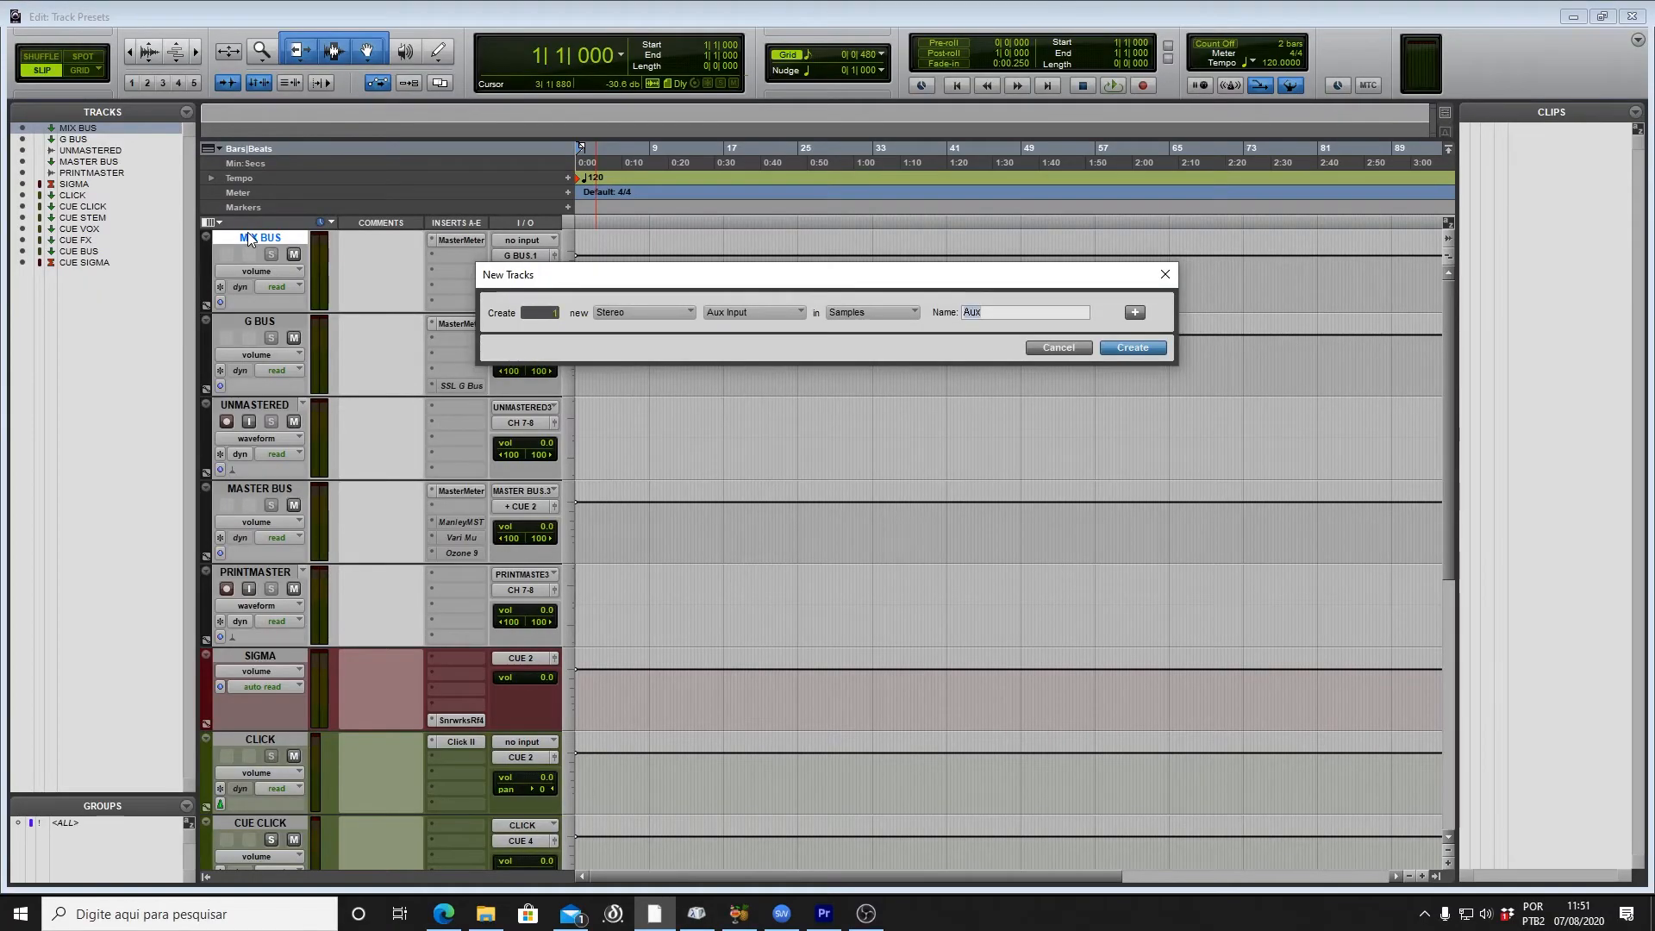
text(DRUM MASTER BUS)
key(ctrl+shift+Down)
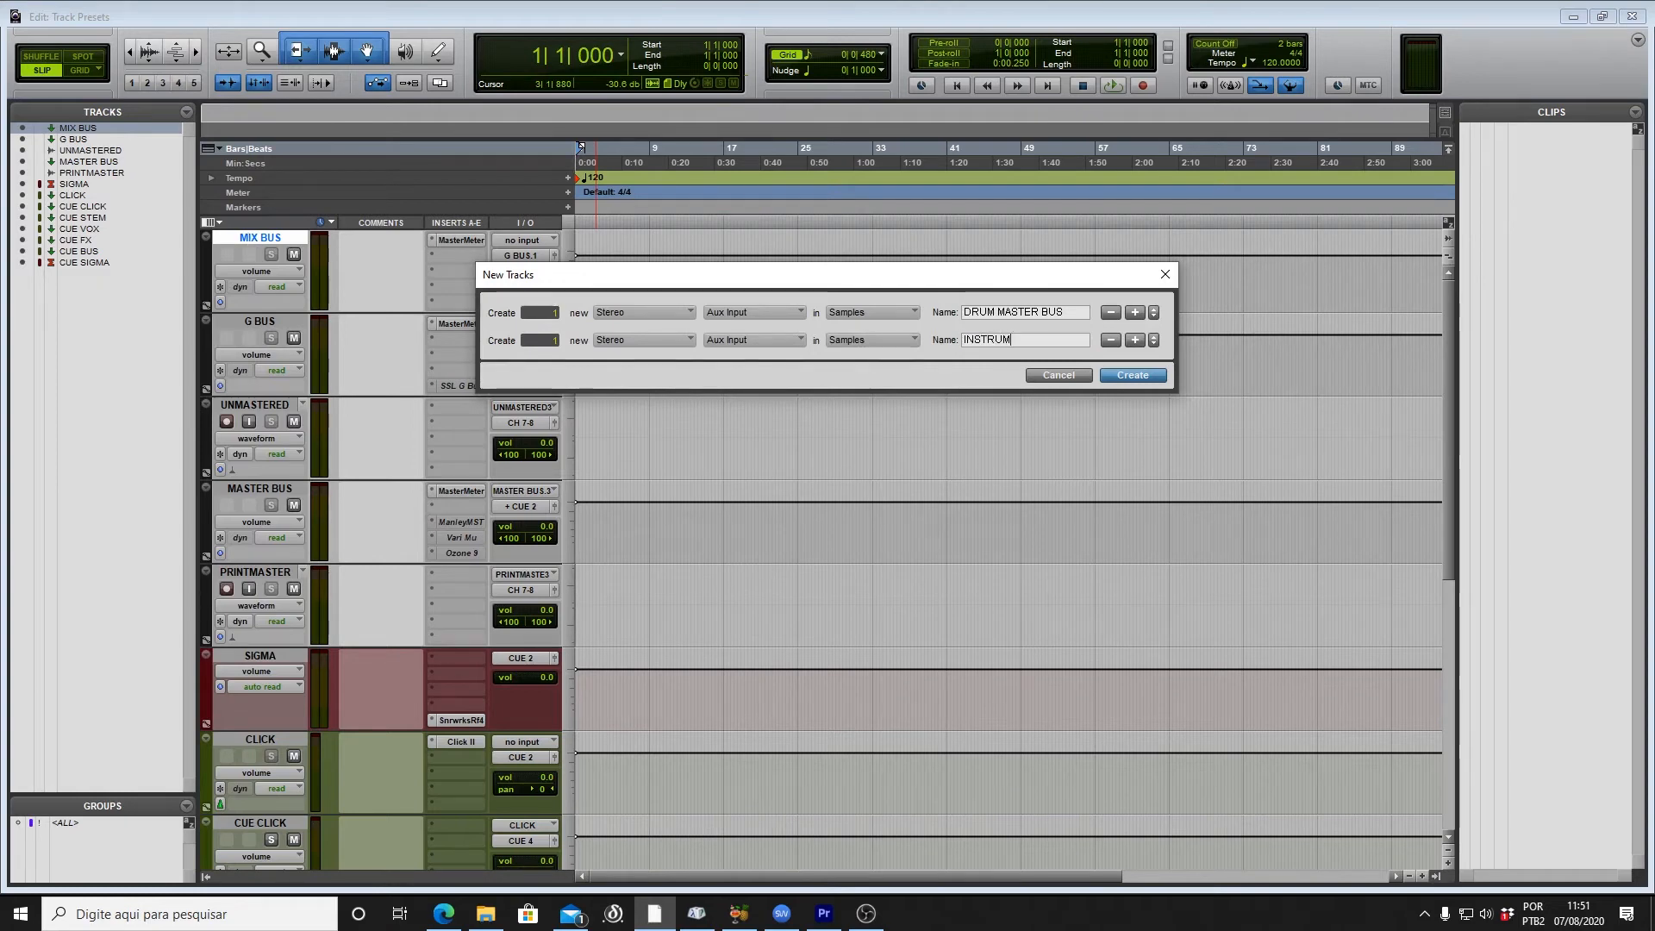
text(ER BUS)
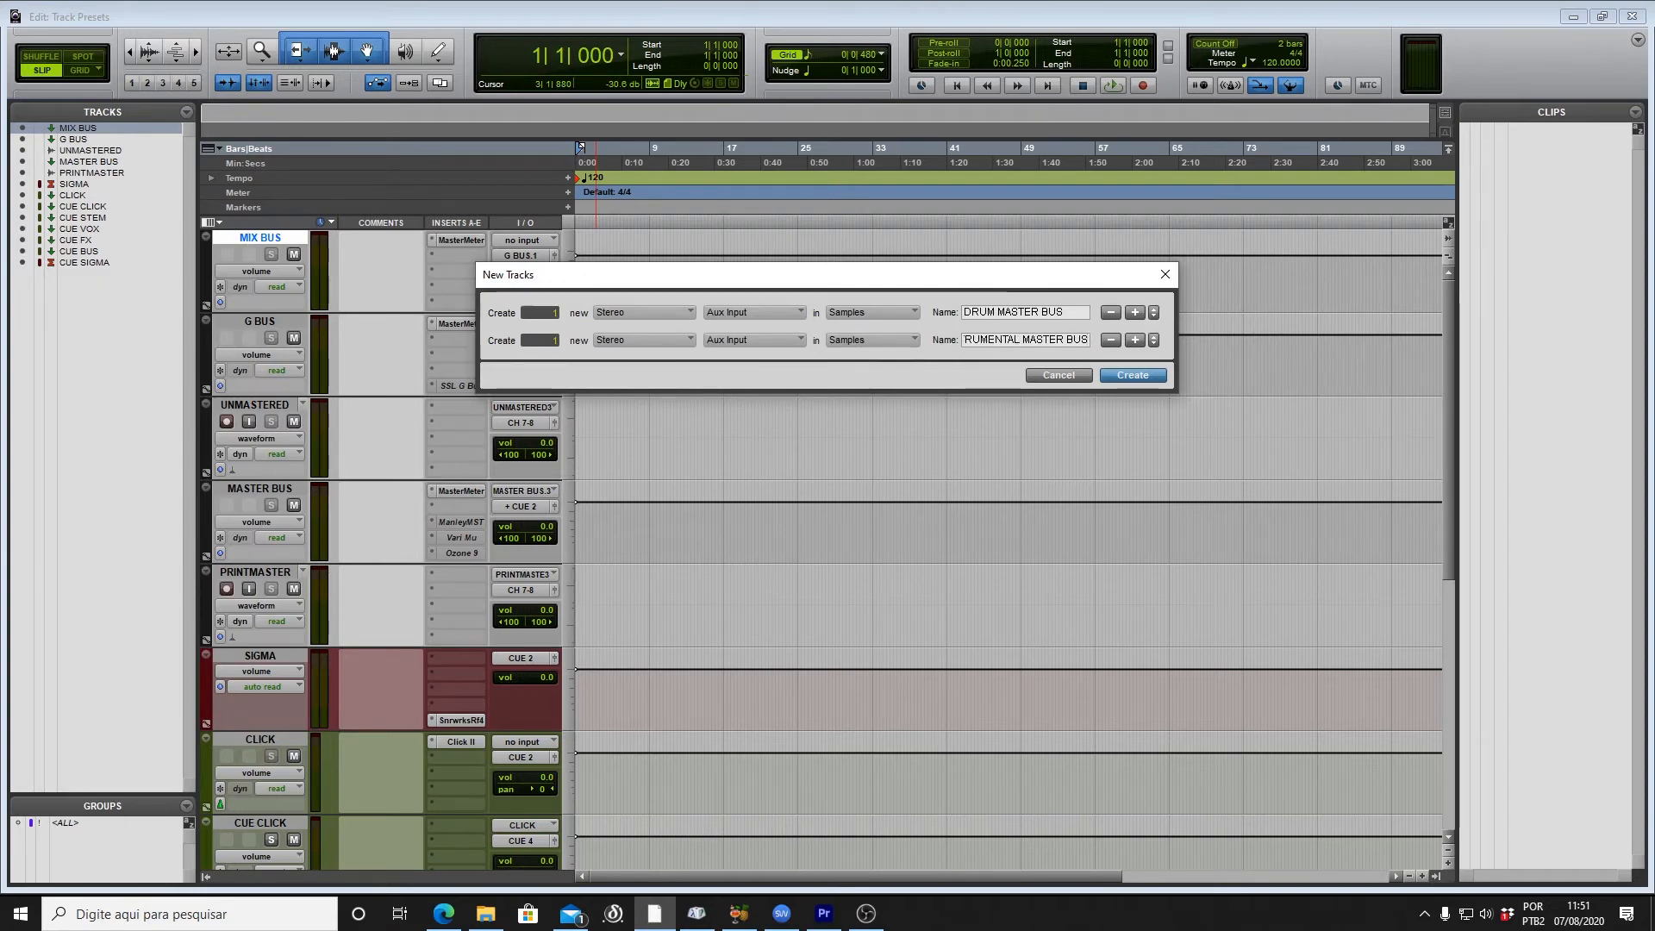
key(ctrl+shift+Down)
key(ctrl+Down)
text(FX)
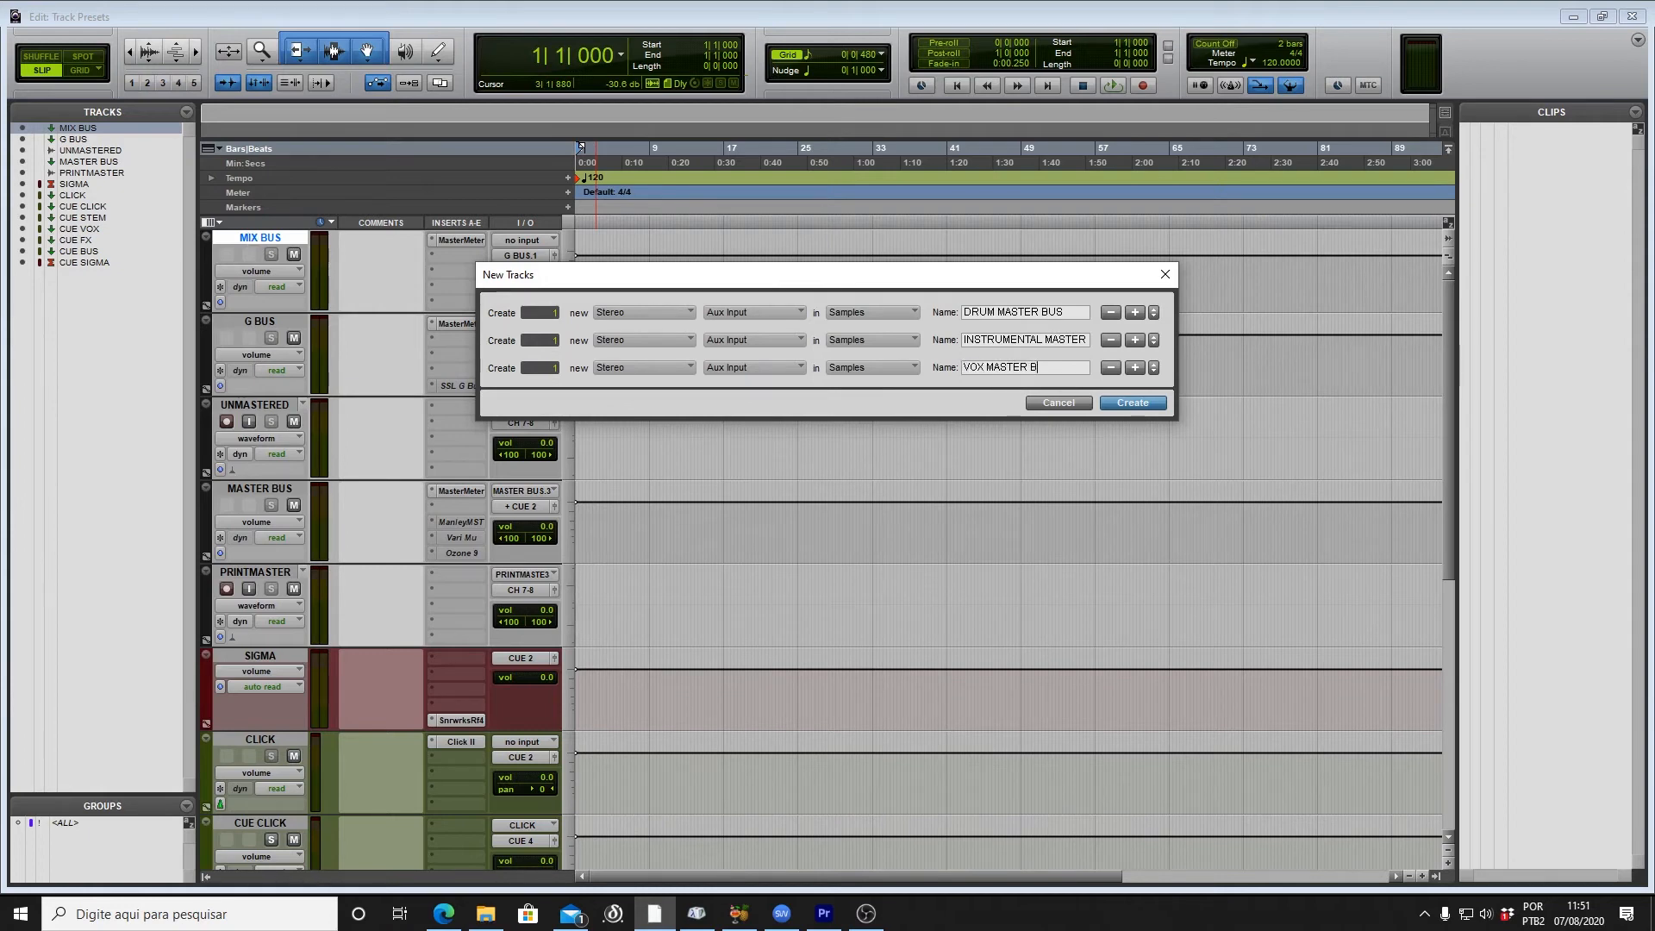
Step: Add an FX MASTER BUS aux row and an ALL STEM VCA master, then create the five tracks
key(ctrl+shift+Down)
text(FX MASTER BUS)
key(ctrl+shift+Down)
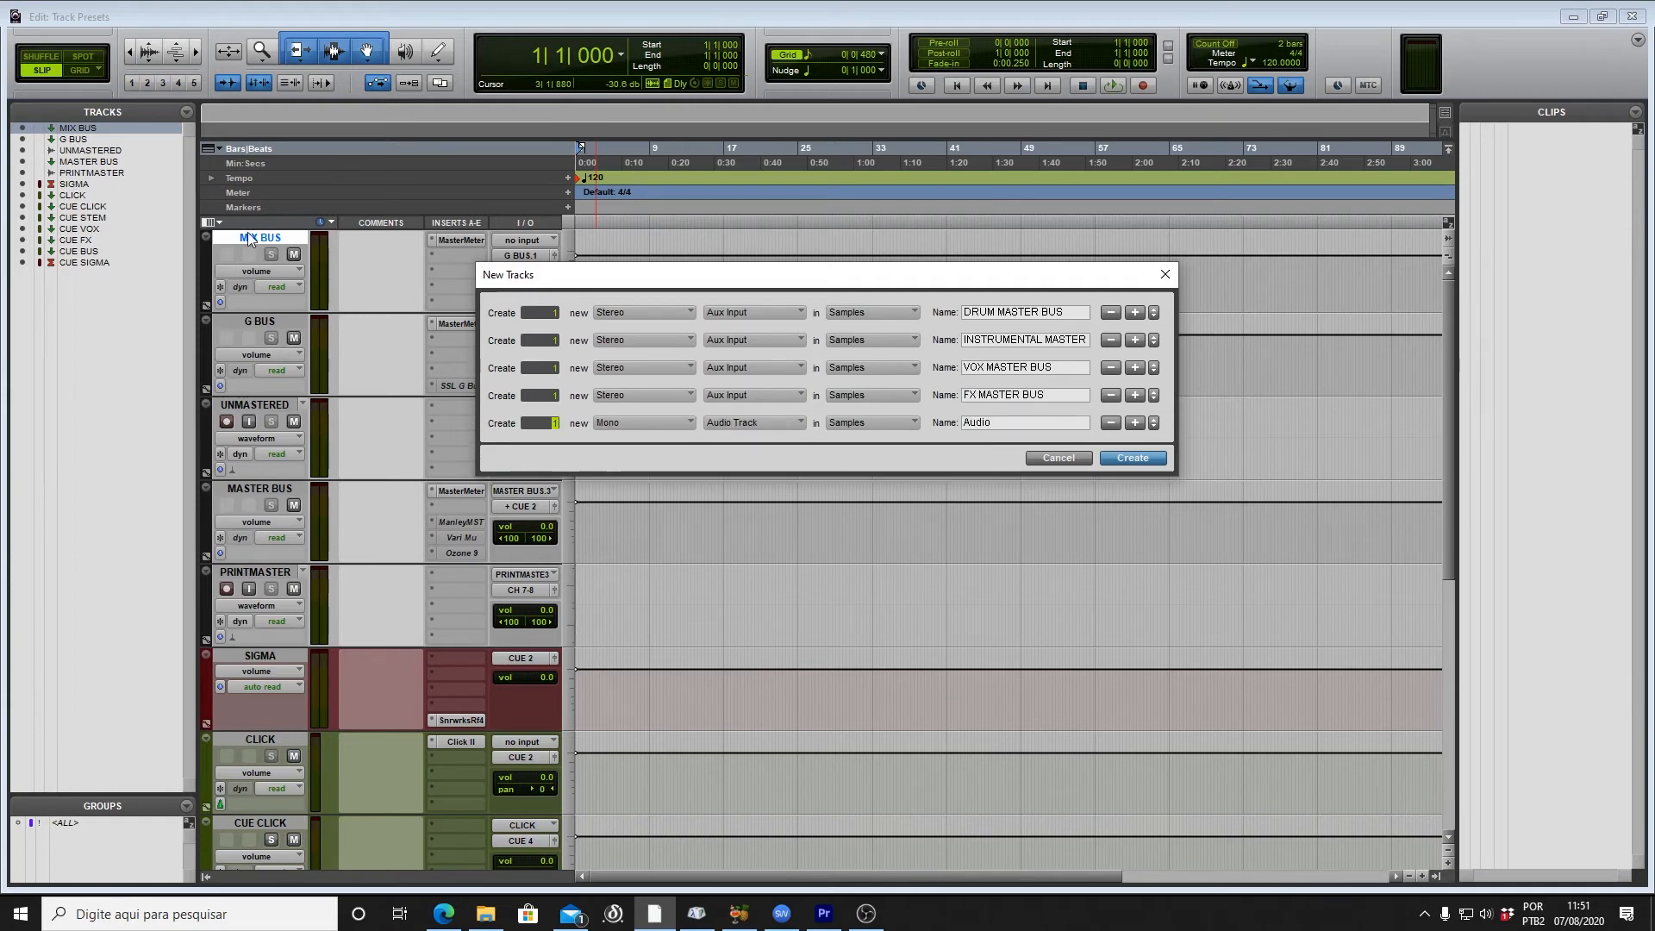
key(ctrl+Down)
key(ctrl+Down)
text(ALL STEM)
key(Return)
click(505, 591)
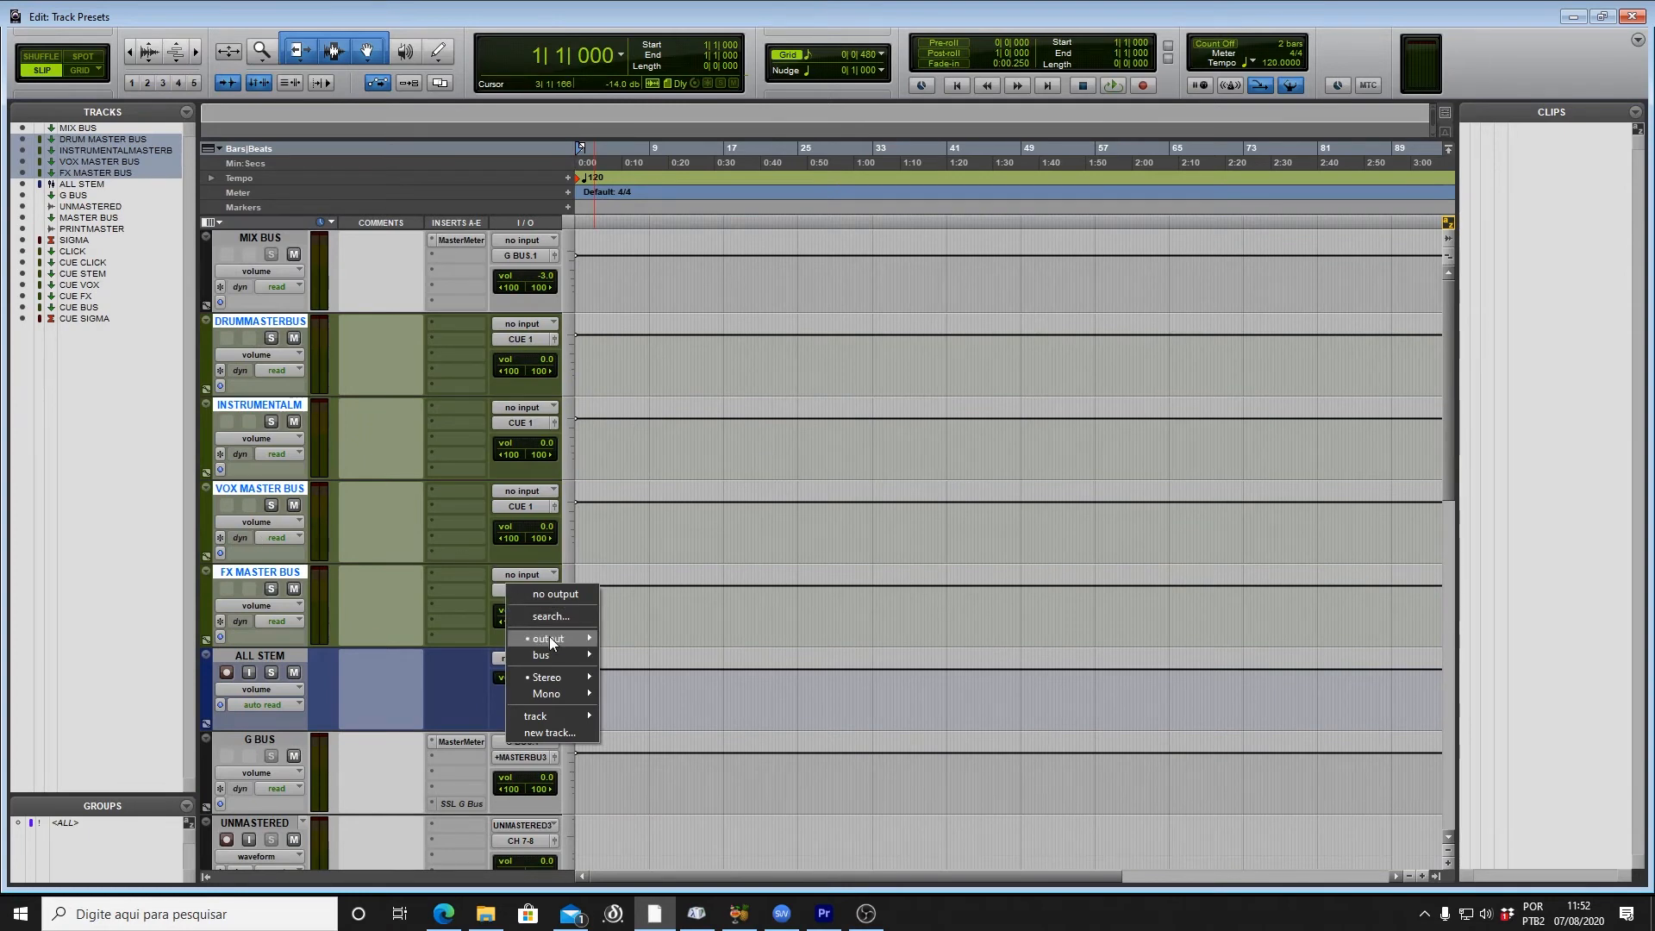
Step: Route the selected stem master buses to MIX BUS and move them above it
mouse_move(526, 716)
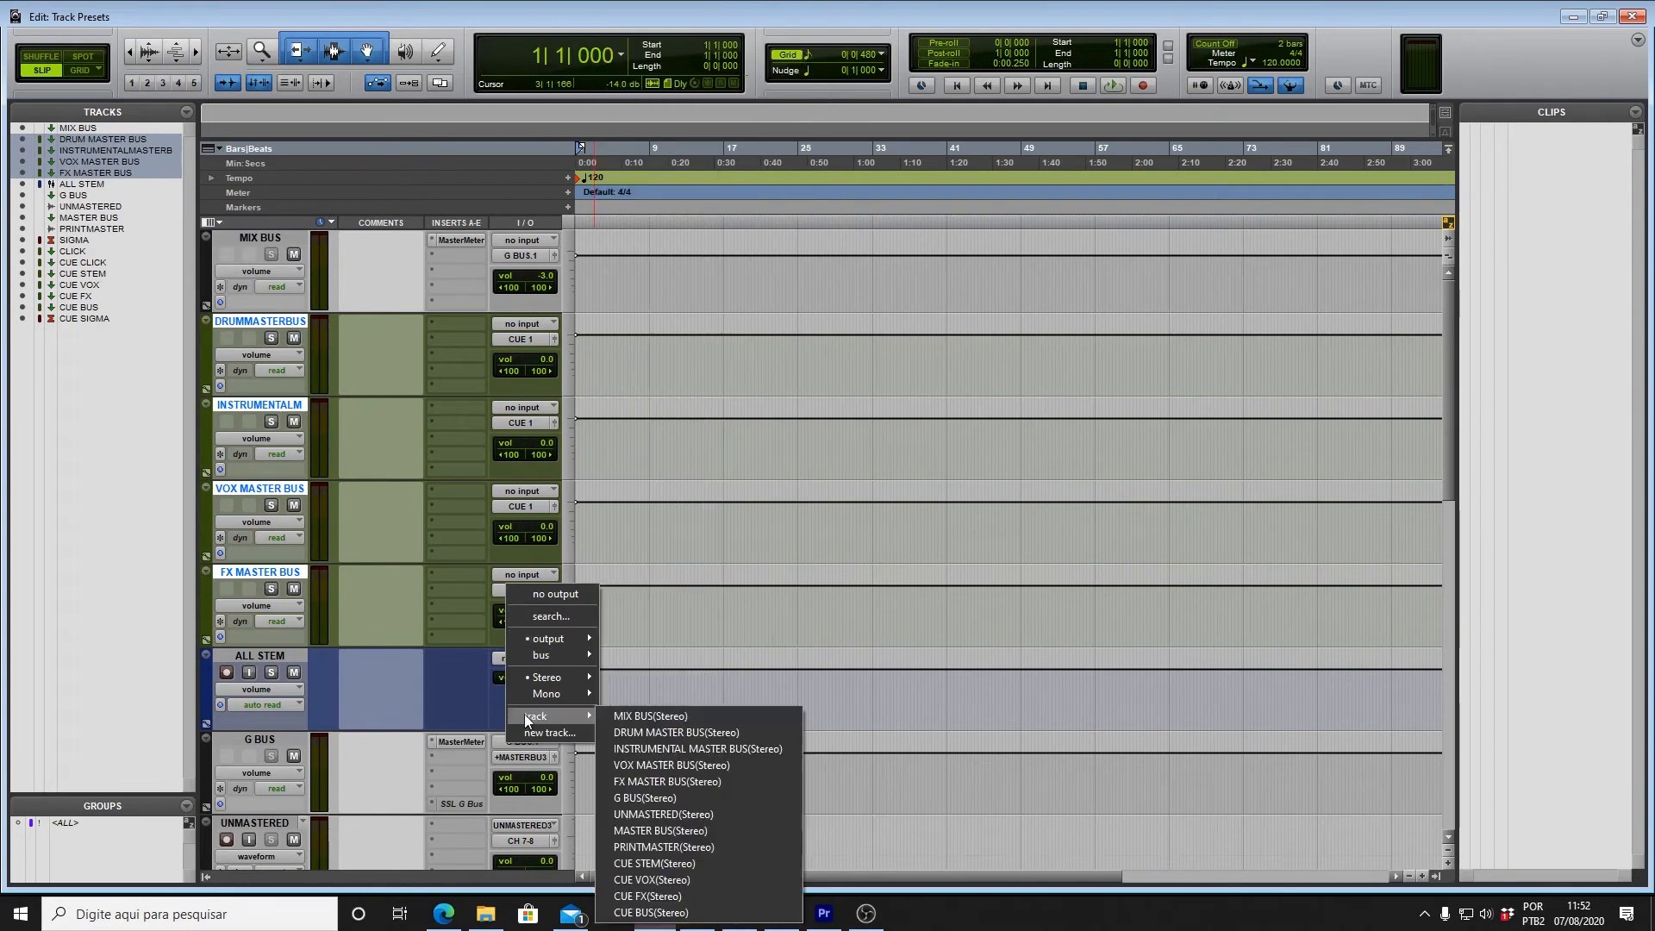
alt+shift+click(716, 714)
drag(279, 322, 294, 253)
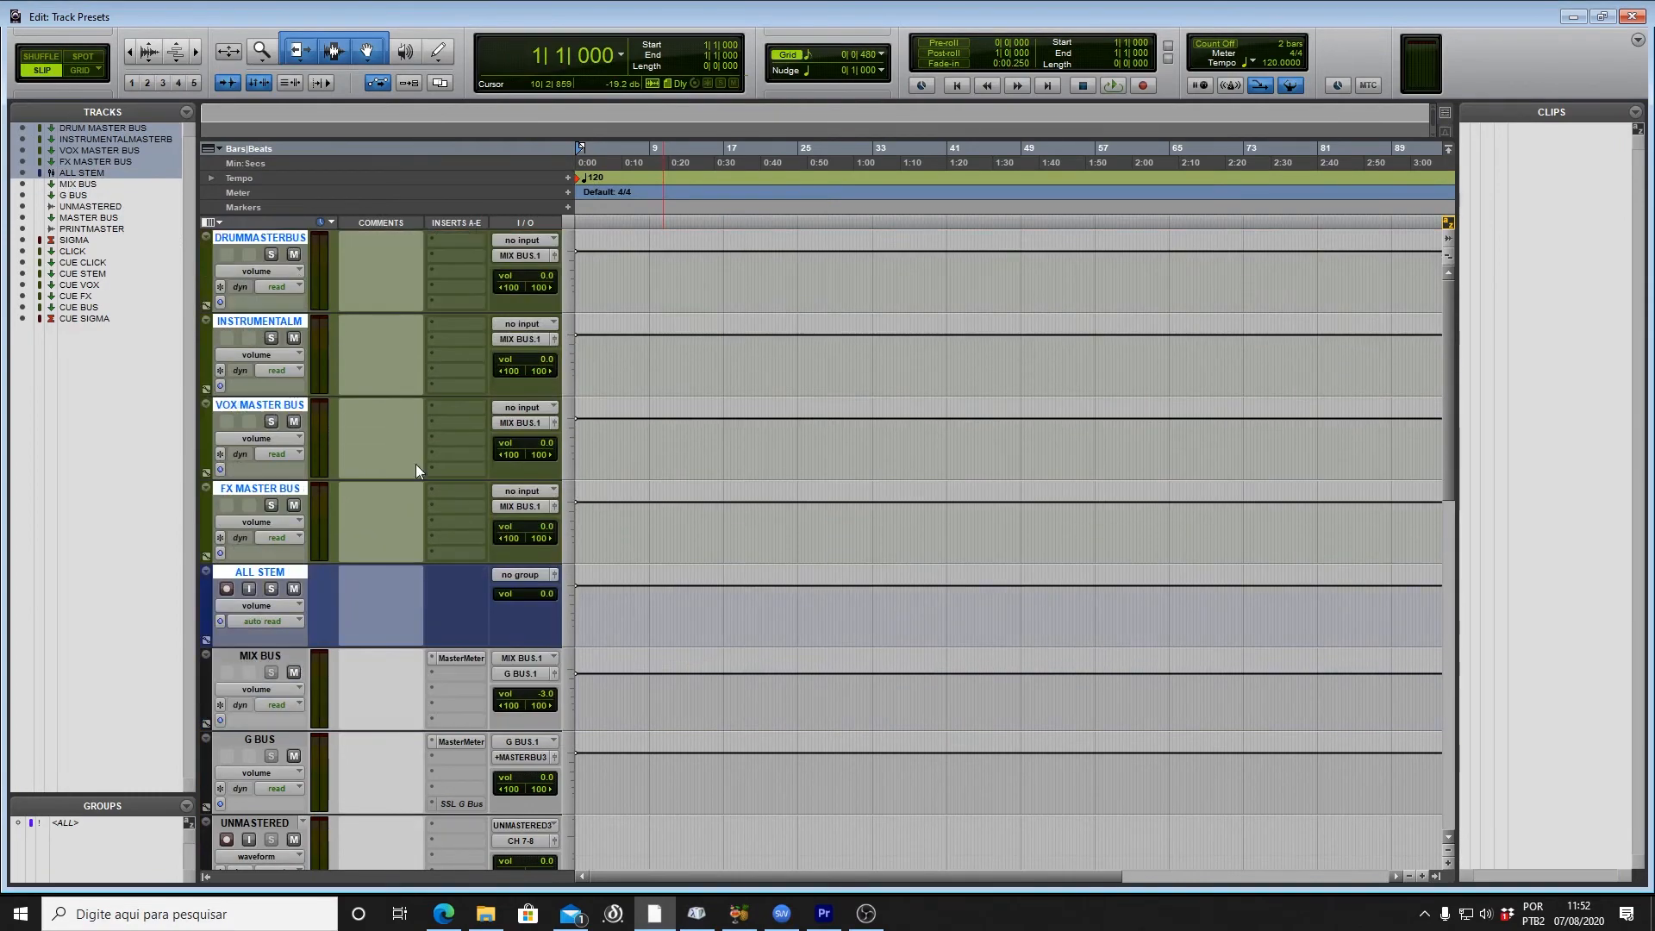
Step: Give DRUM MASTER BUS a pre-fader send to CUE STEM
click(291, 491)
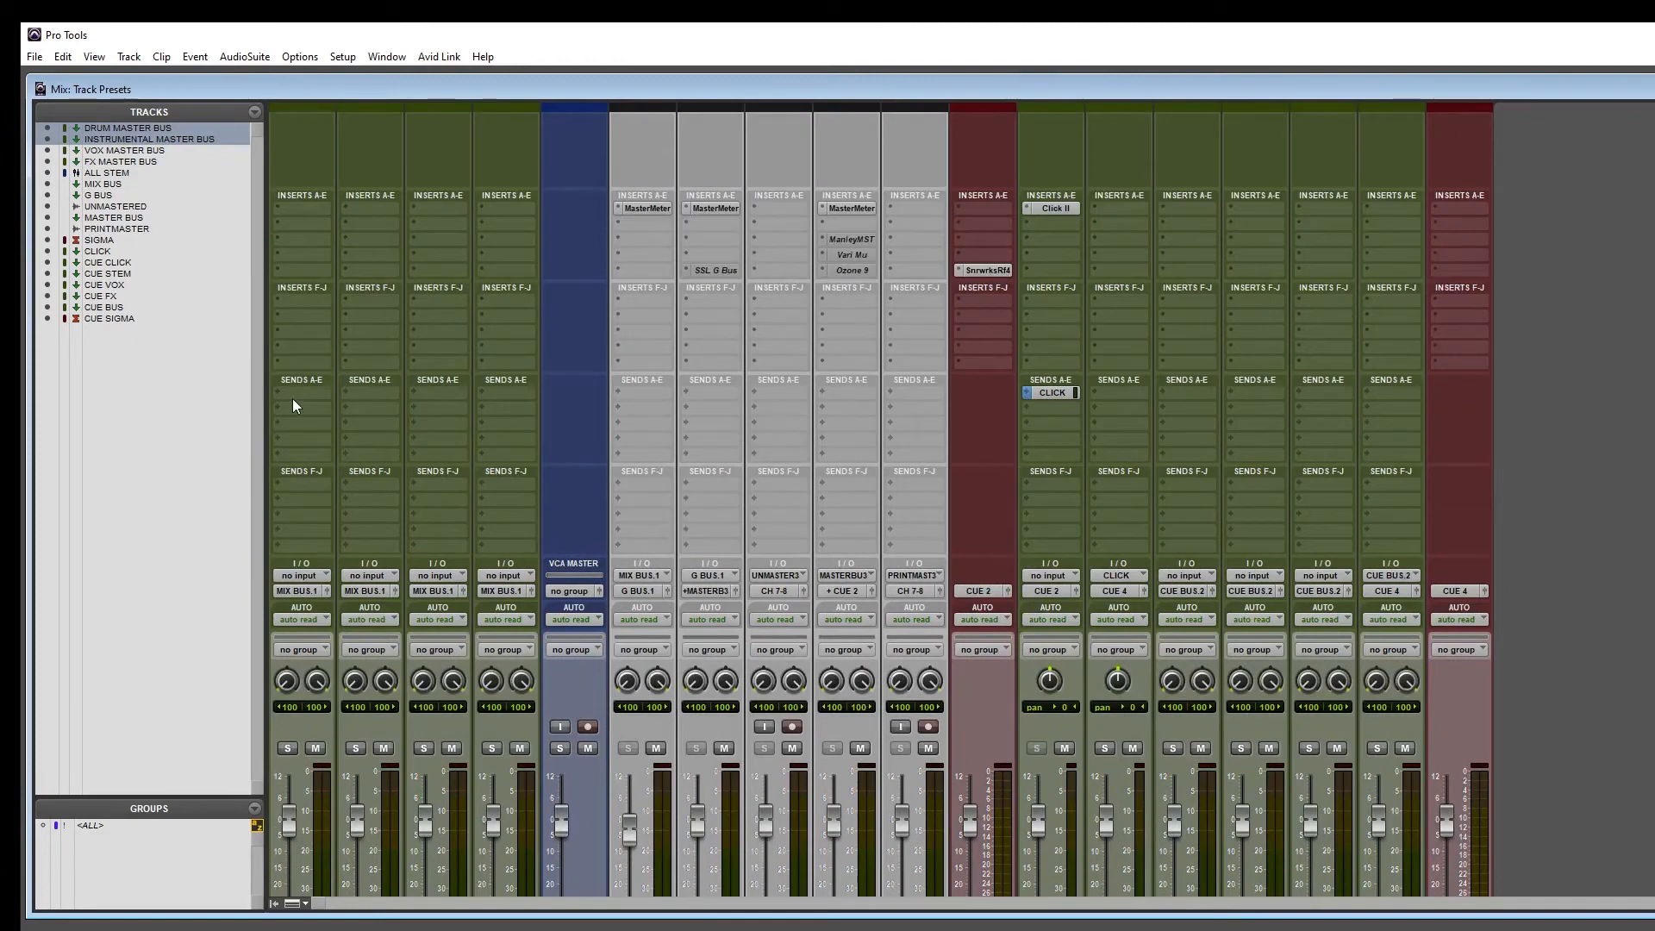
click(292, 398)
mouse_move(376, 559)
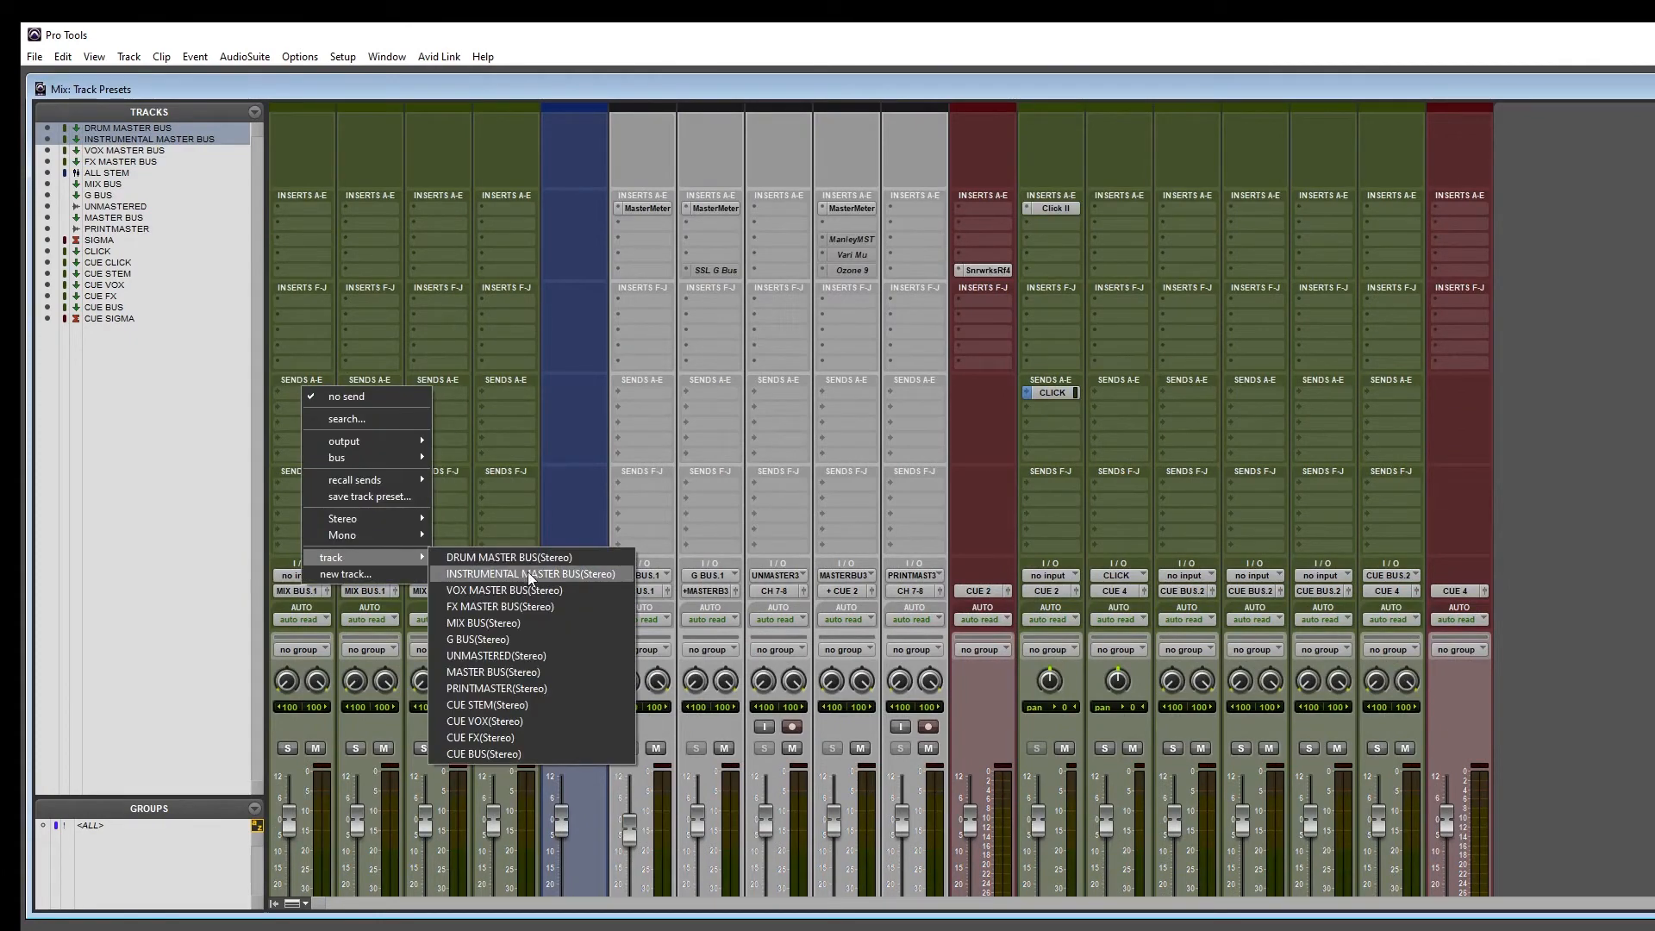
click(513, 705)
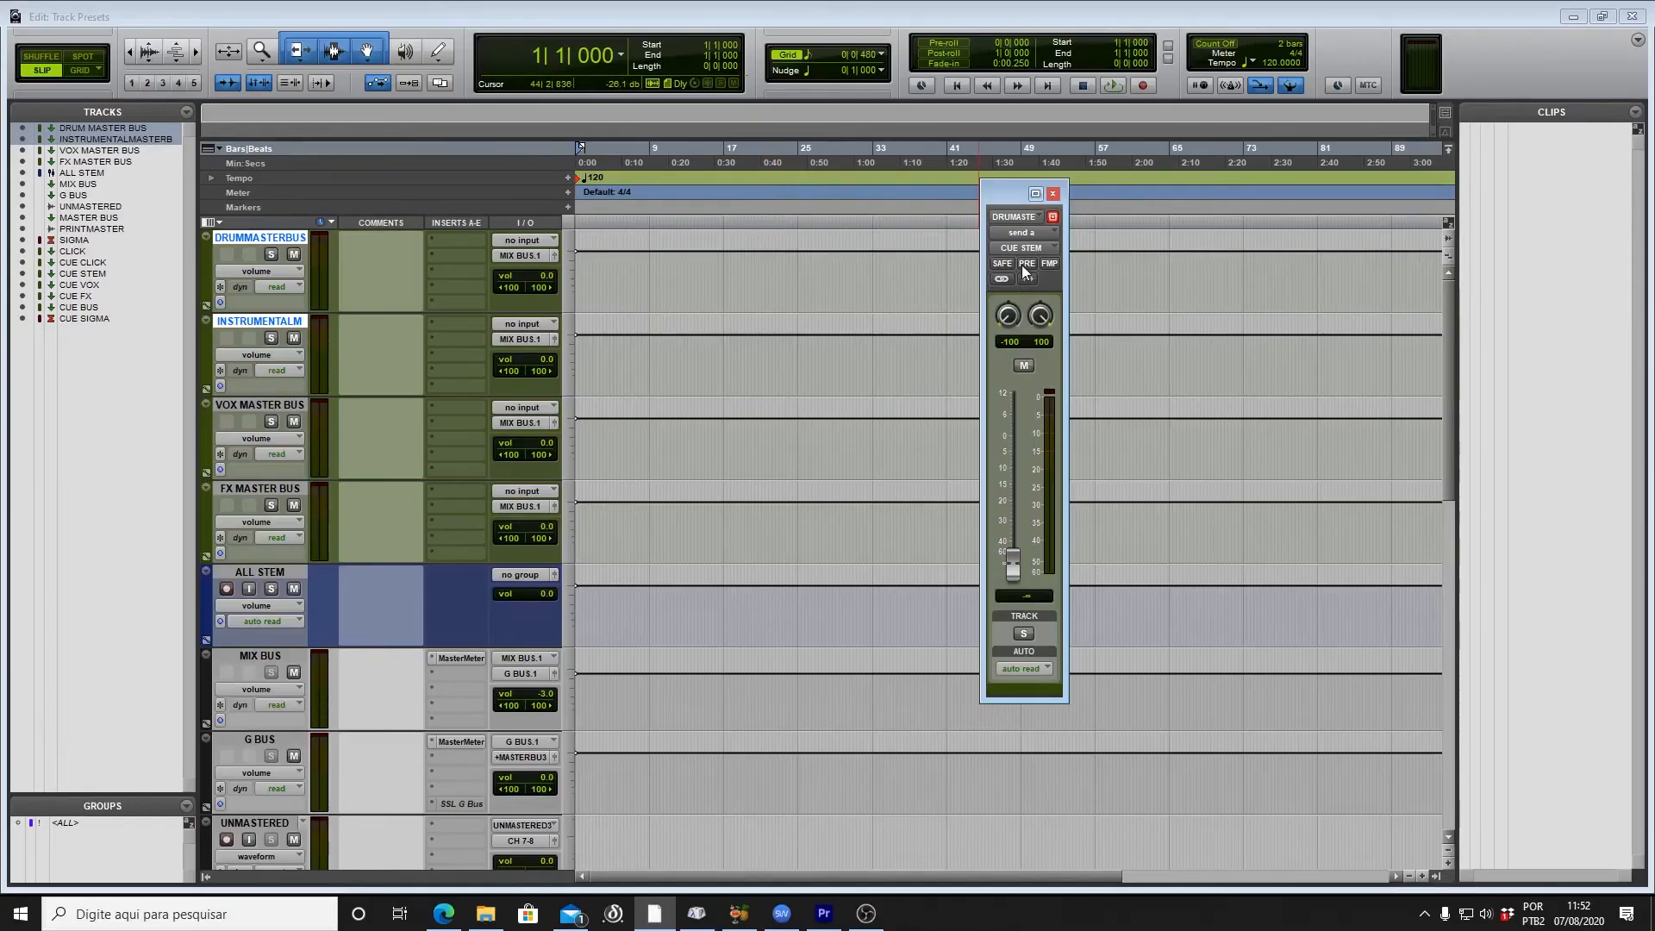
click(1025, 266)
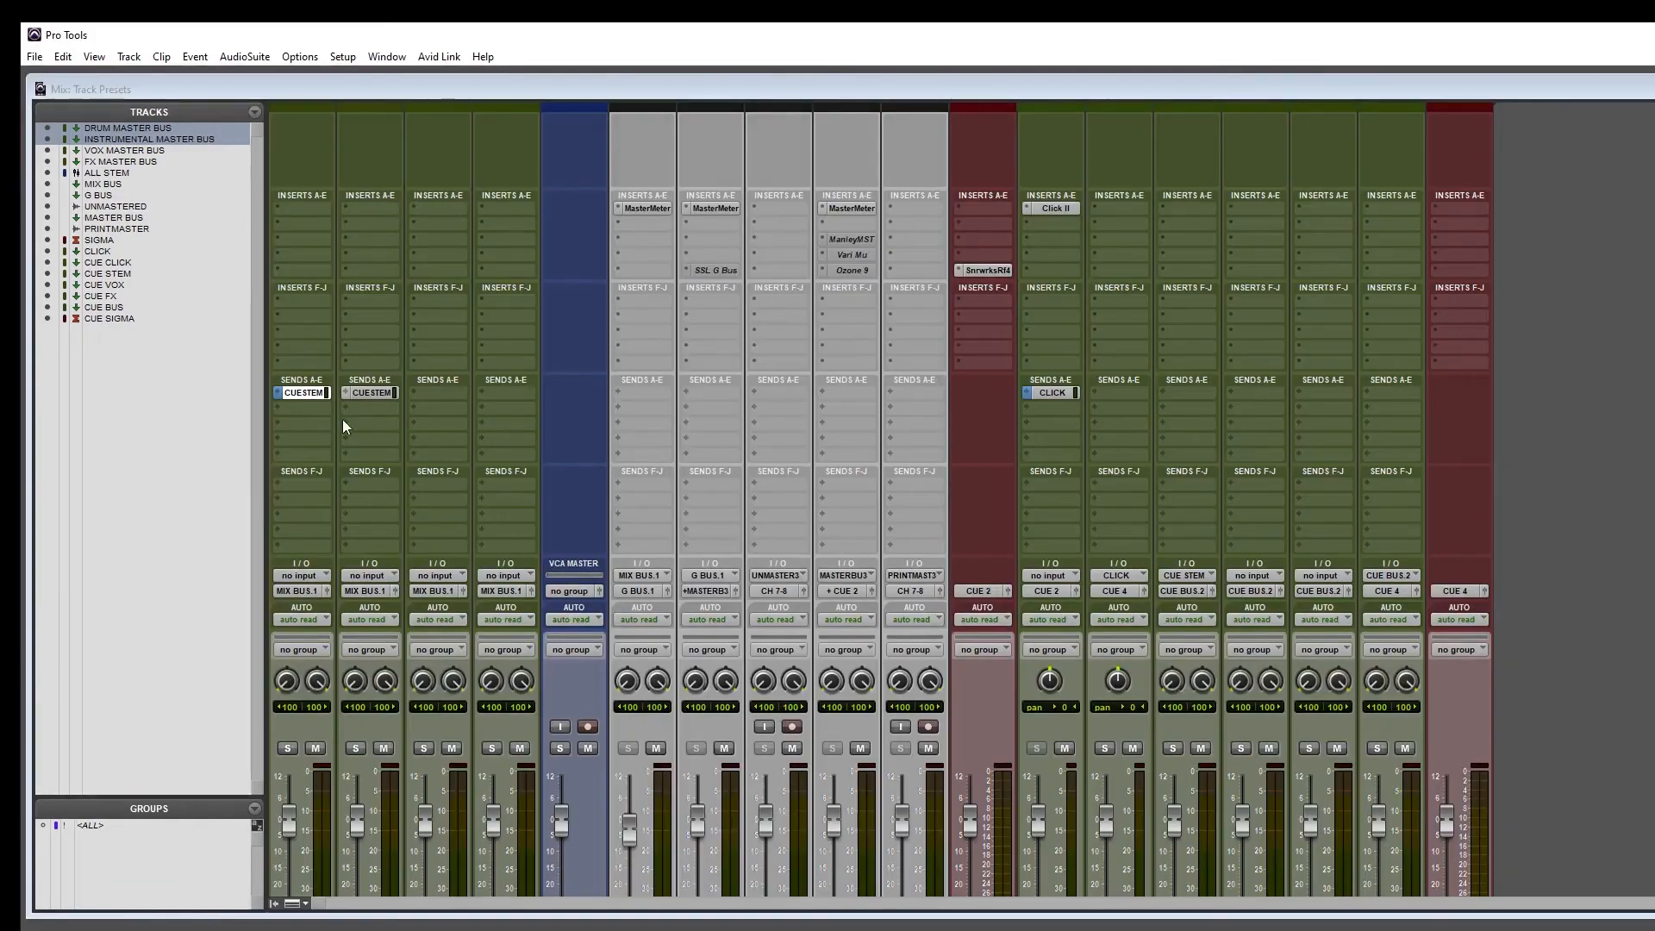
Step: Select VOX MASTER BUS and start assigning its cue send
scroll(411, 472, down, 4)
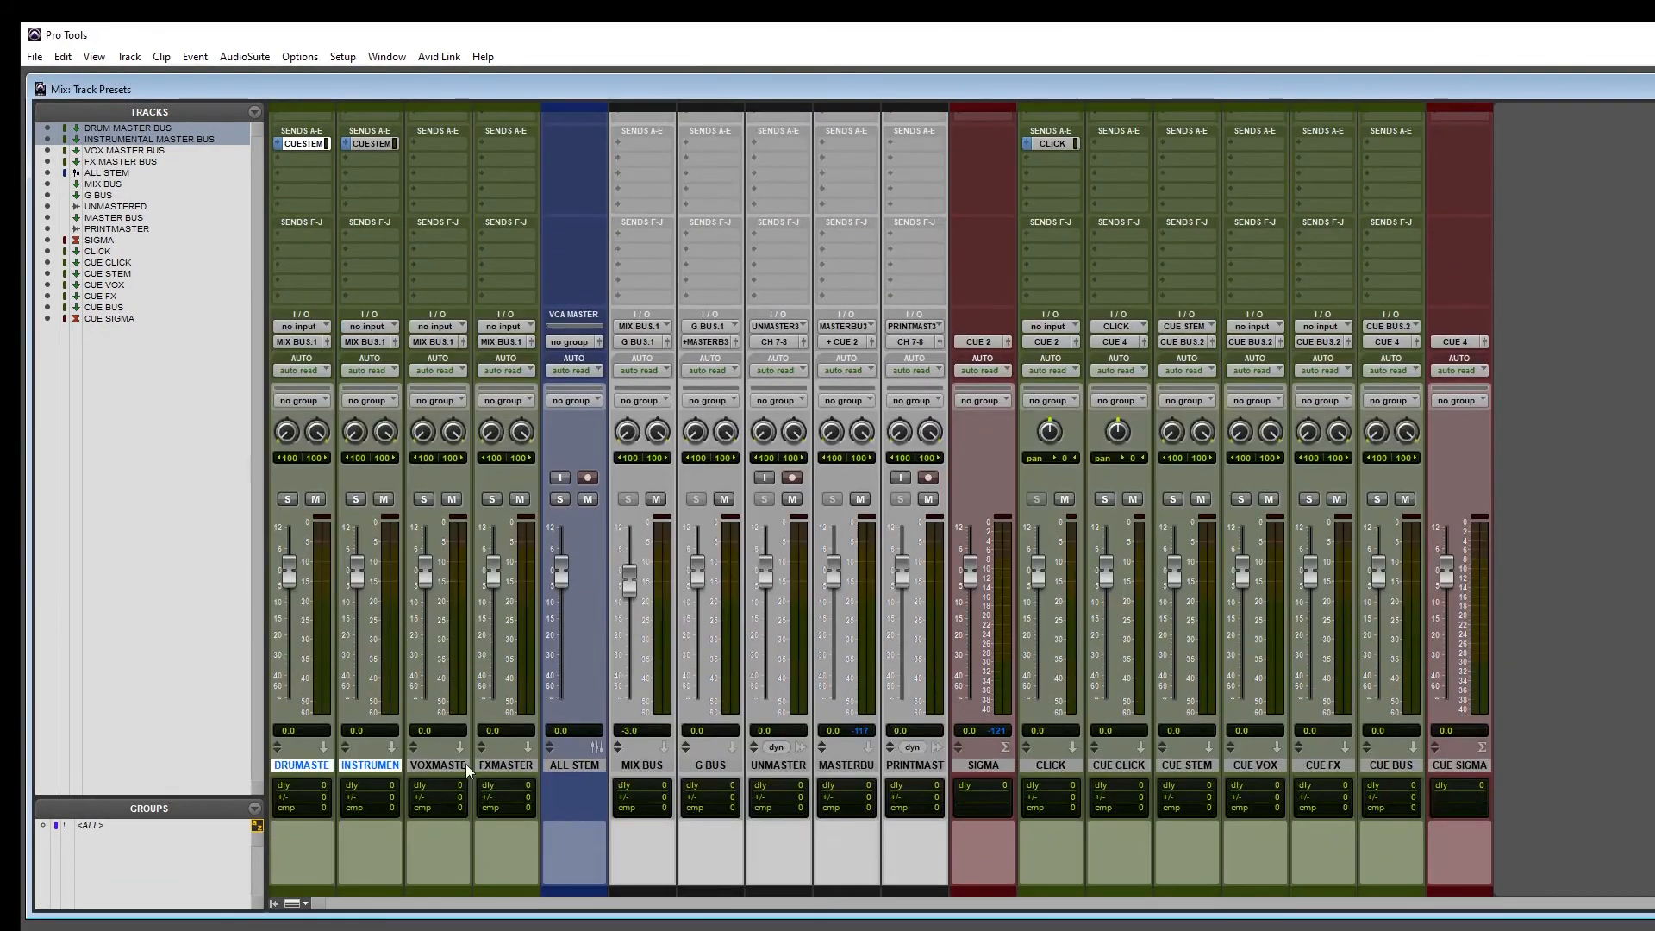
click(467, 761)
scroll(466, 759, up, 5)
click(440, 349)
mouse_move(491, 511)
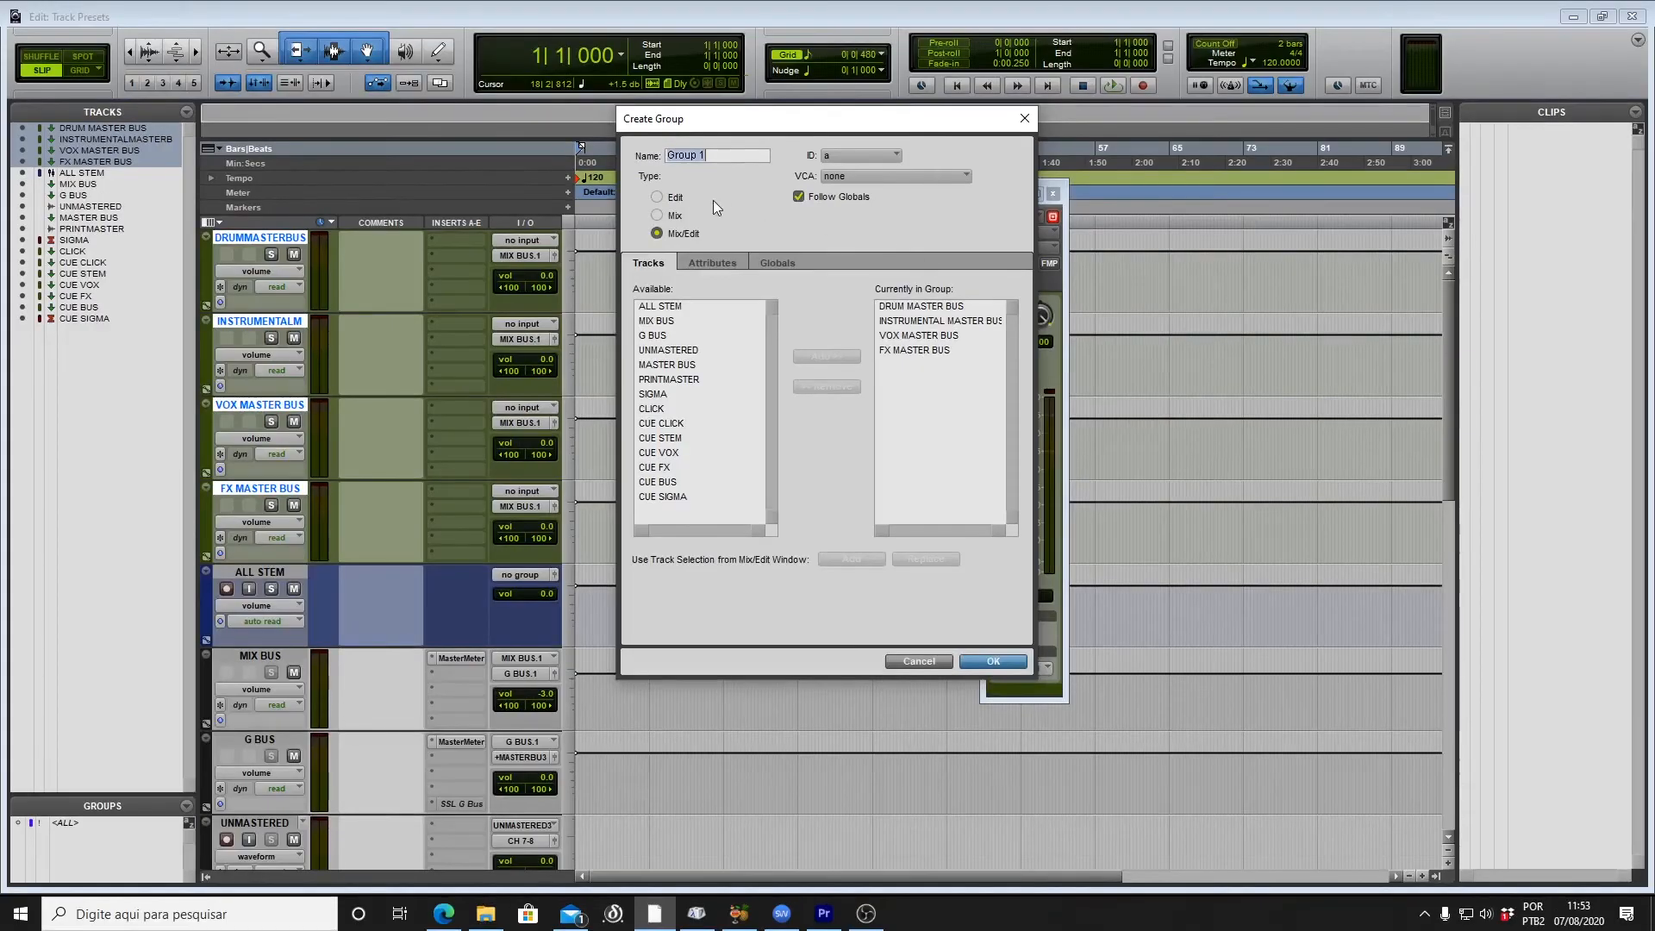
Step: Create a Mix group named ALL STEM from the four stem master buses
click(675, 216)
text(ALL STEM)
click(993, 661)
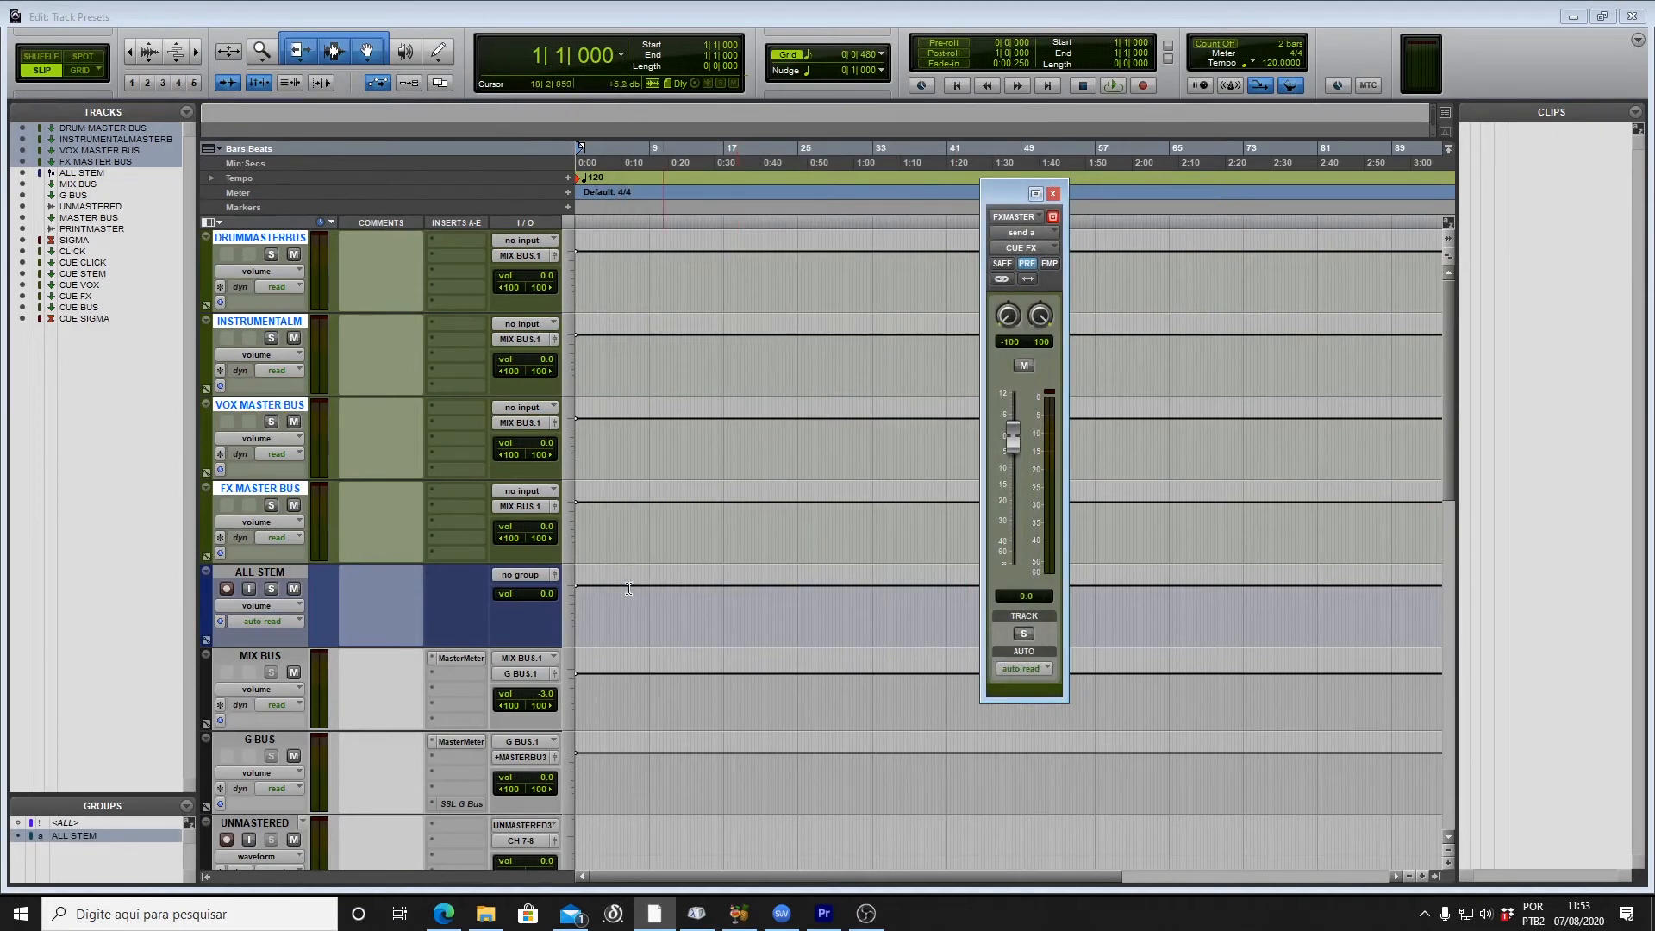
Step: Assign the ALL STEM VCA to the 'a - ALL STEM' group and select the ALL STEM track
click(509, 575)
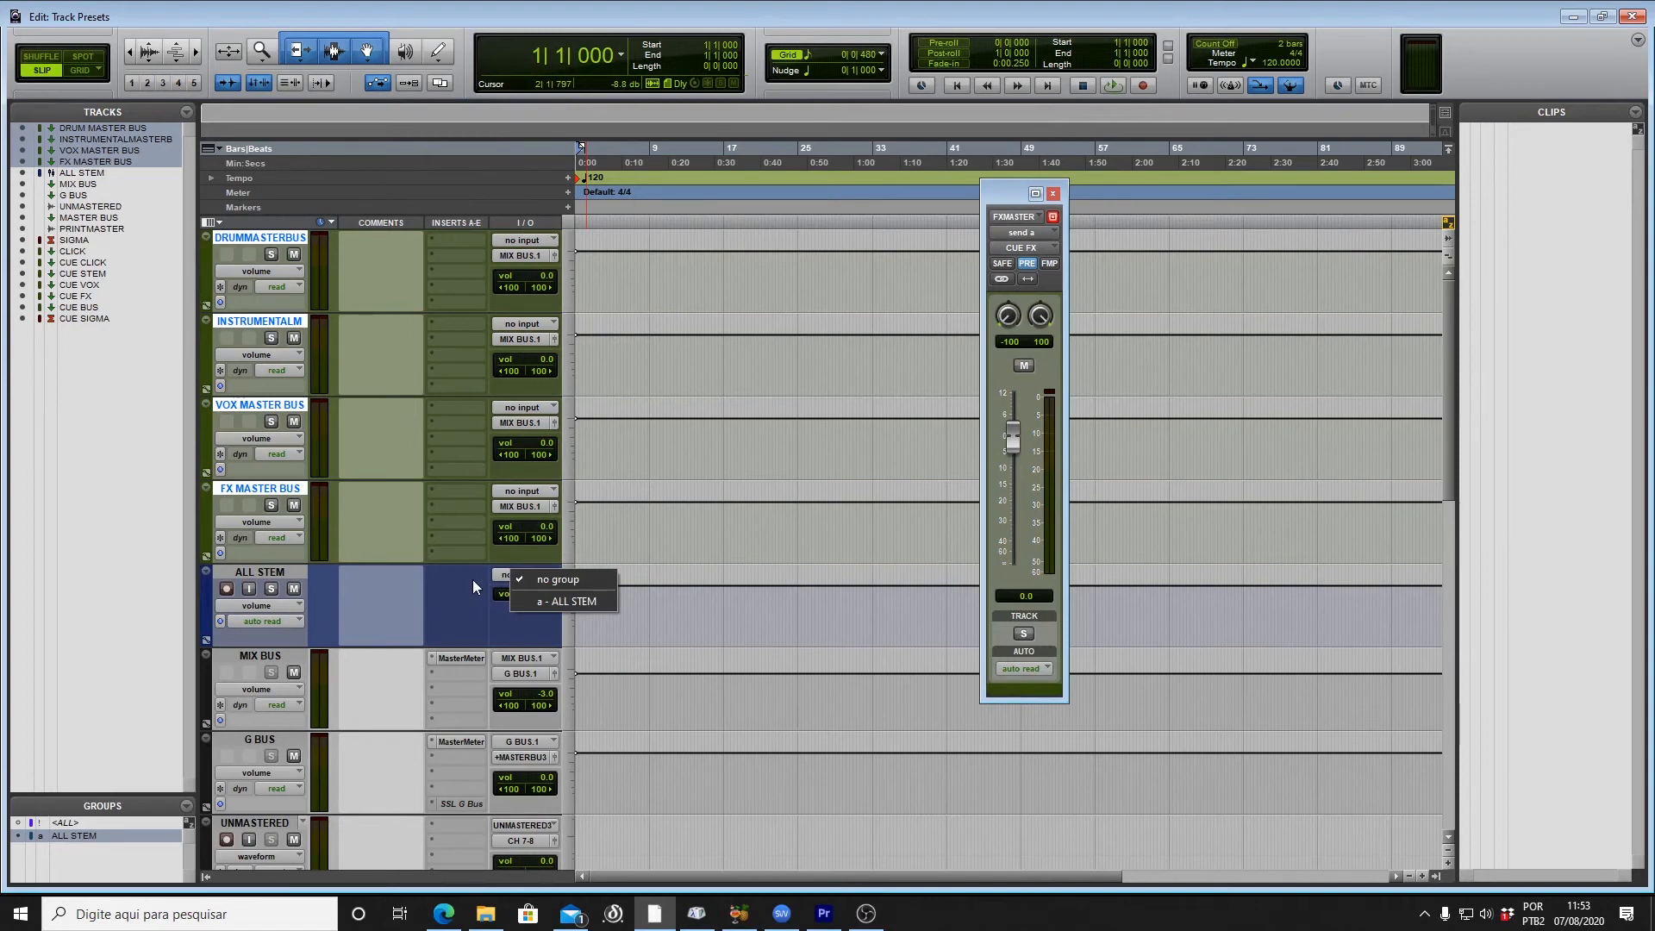
click(555, 601)
click(652, 610)
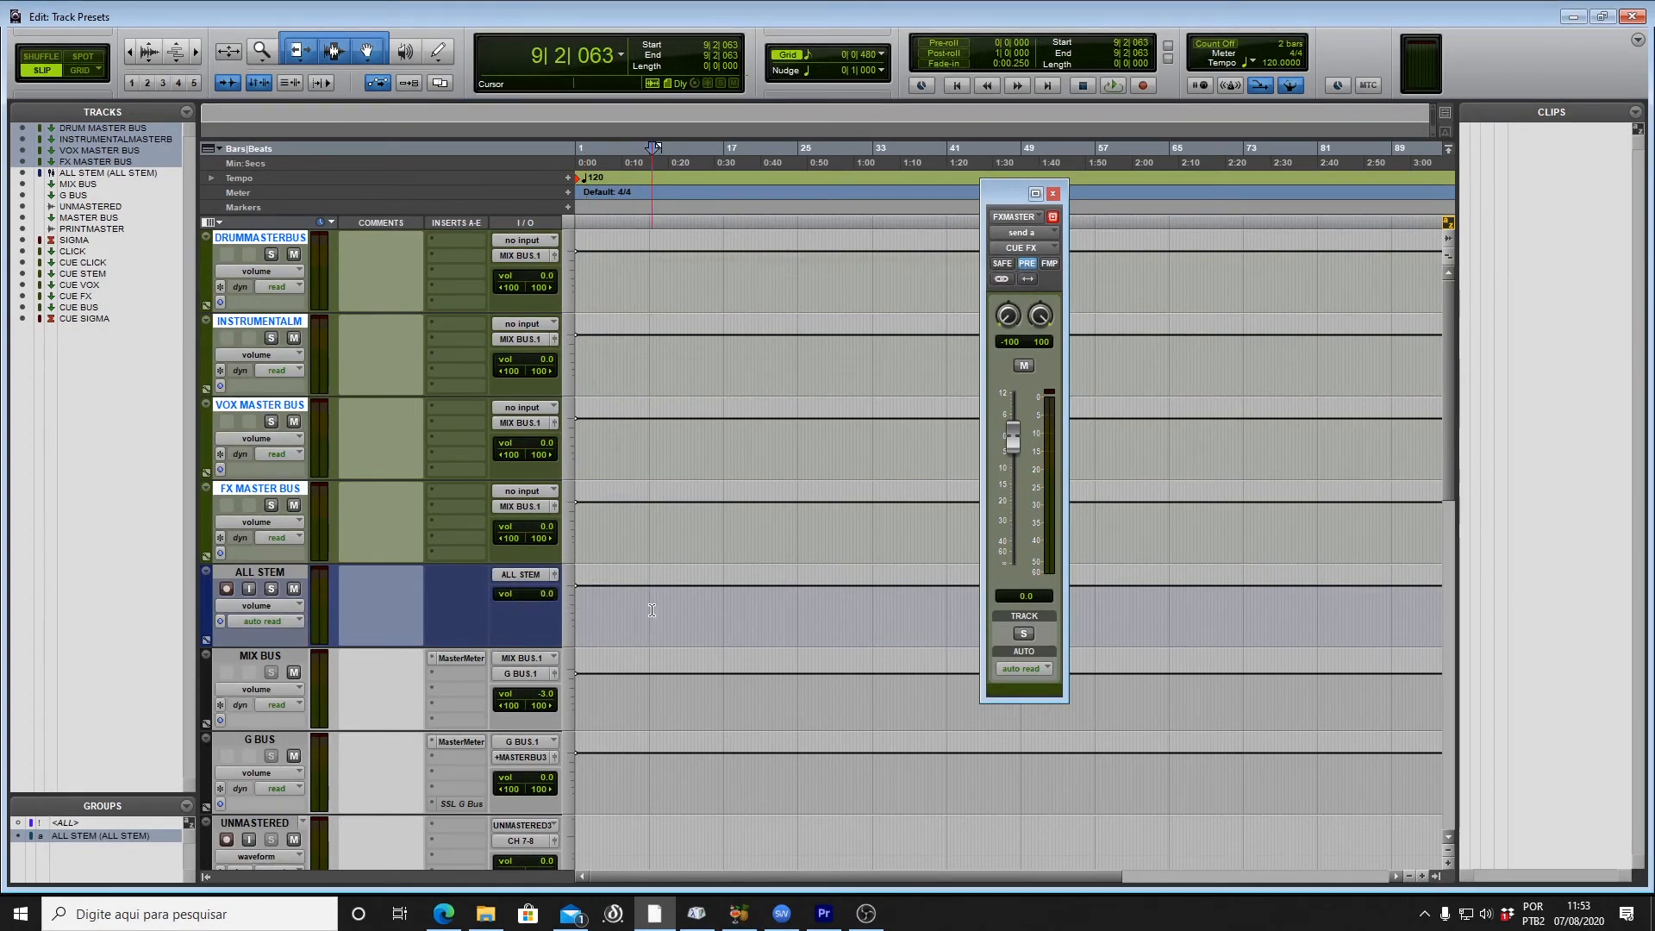
click(248, 574)
Step: Save the ALL STEM track as an 'ALL STEM' track preset in the Boom category
right_click(247, 575)
click(328, 701)
drag(847, 248, 662, 217)
text(ALL STEM)
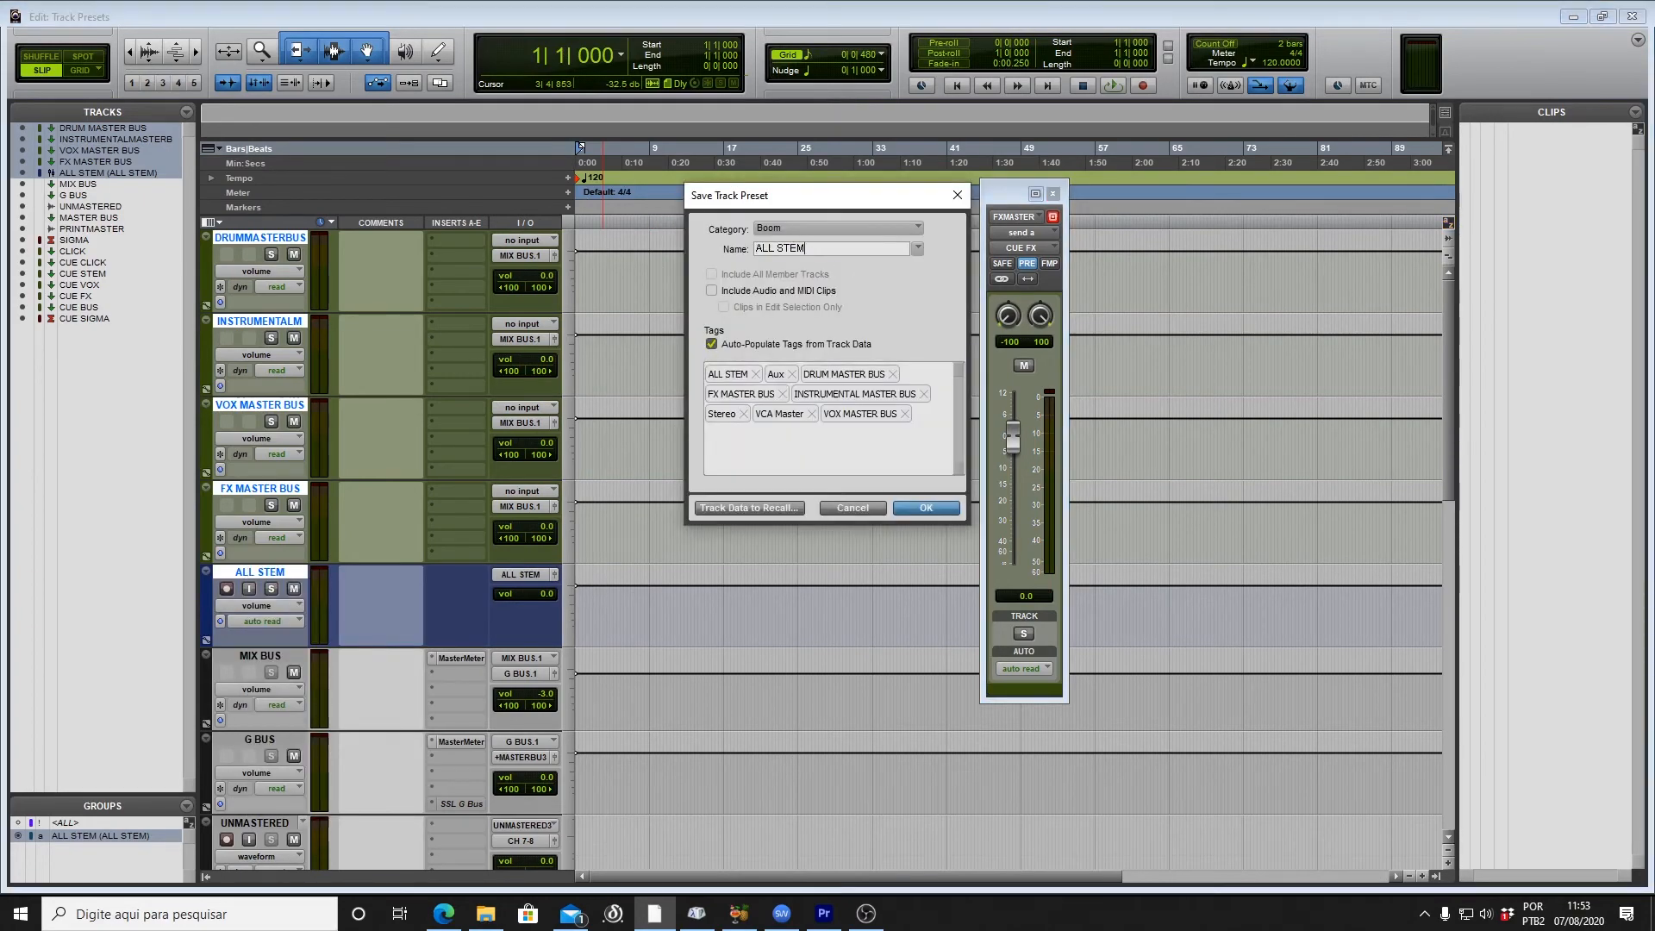
click(925, 509)
Step: Save the MIX BUS through CLICK master tracks as the 'ITB MASTER SECTION' track preset
scroll(274, 433, down, 4)
click(262, 321)
shift+click(258, 739)
shift+click(255, 821)
right_click(254, 821)
click(329, 686)
text(ITB)
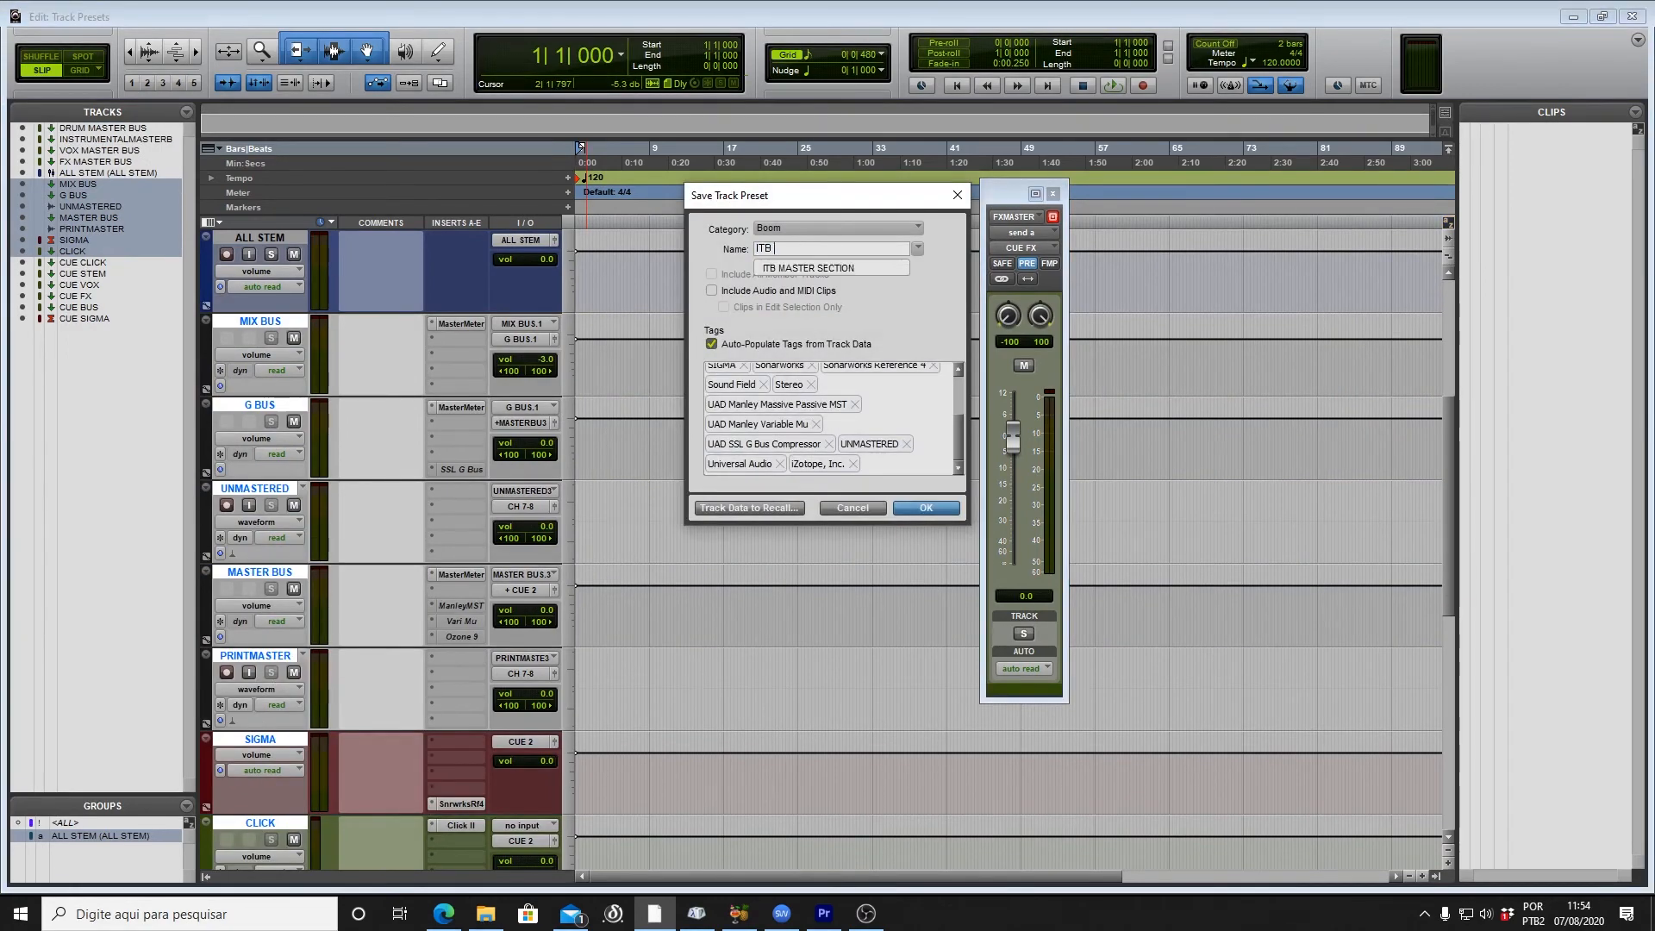
click(926, 508)
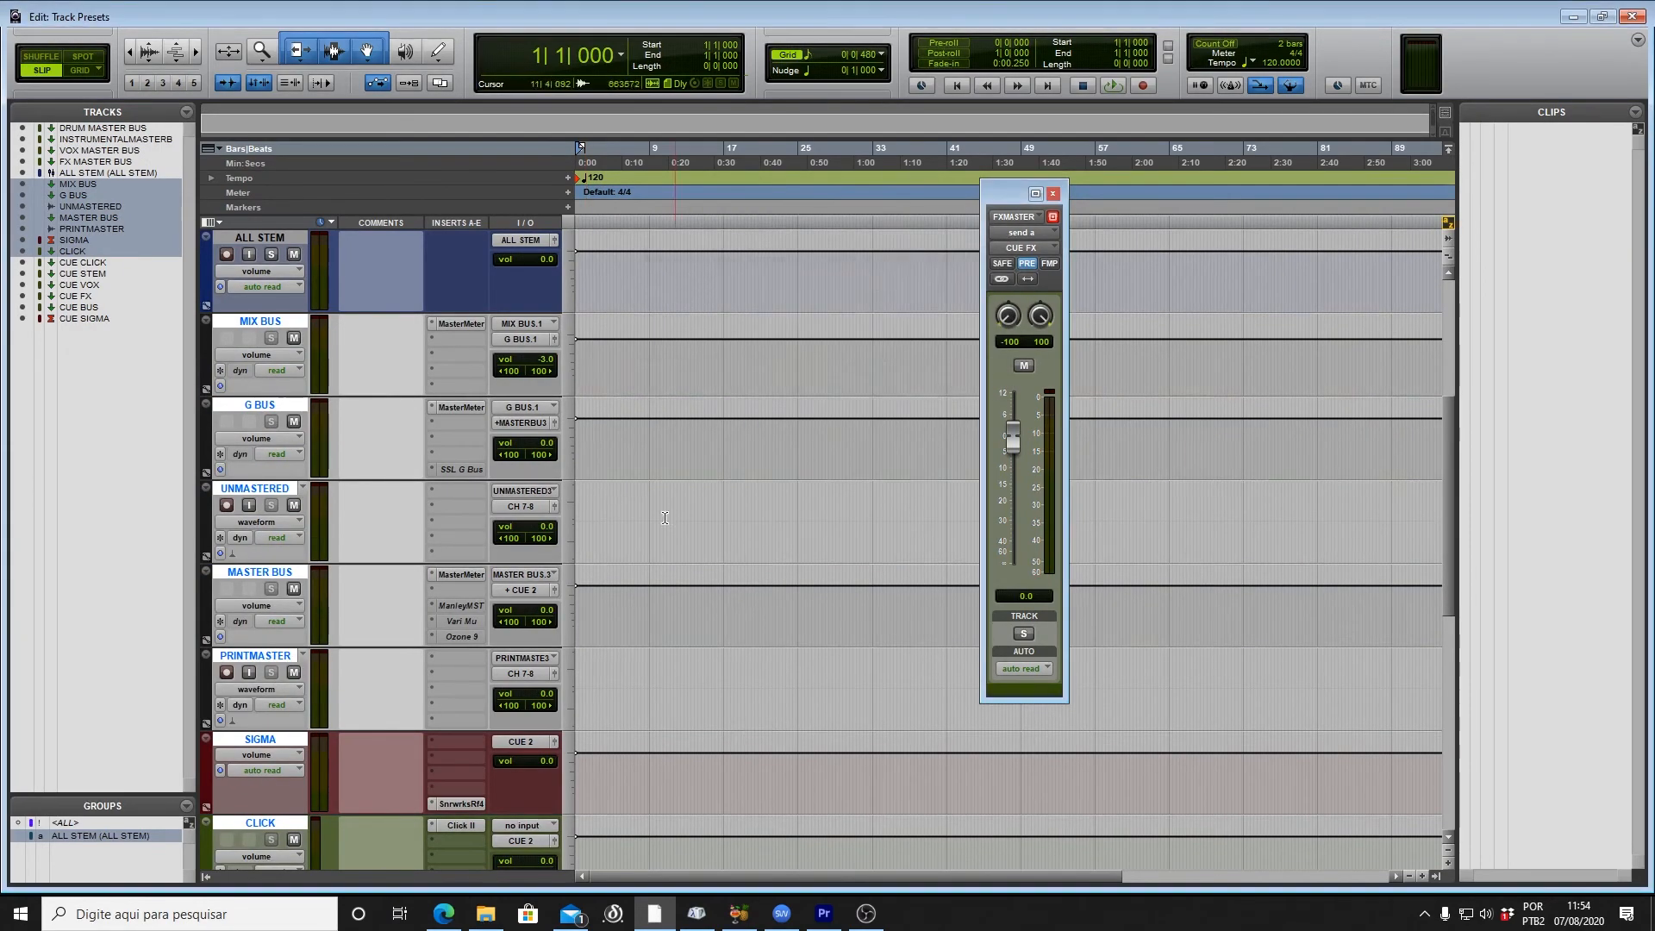
Step: Save the CUE CLICK through CUE SIGMA tracks as the 'CUE MASTER SECTION' track preset
scroll(291, 371, down, 6)
click(259, 322)
scroll(253, 705, down, 1)
shift+click(253, 705)
right_click(254, 705)
click(335, 551)
text(CUE M)
click(926, 508)
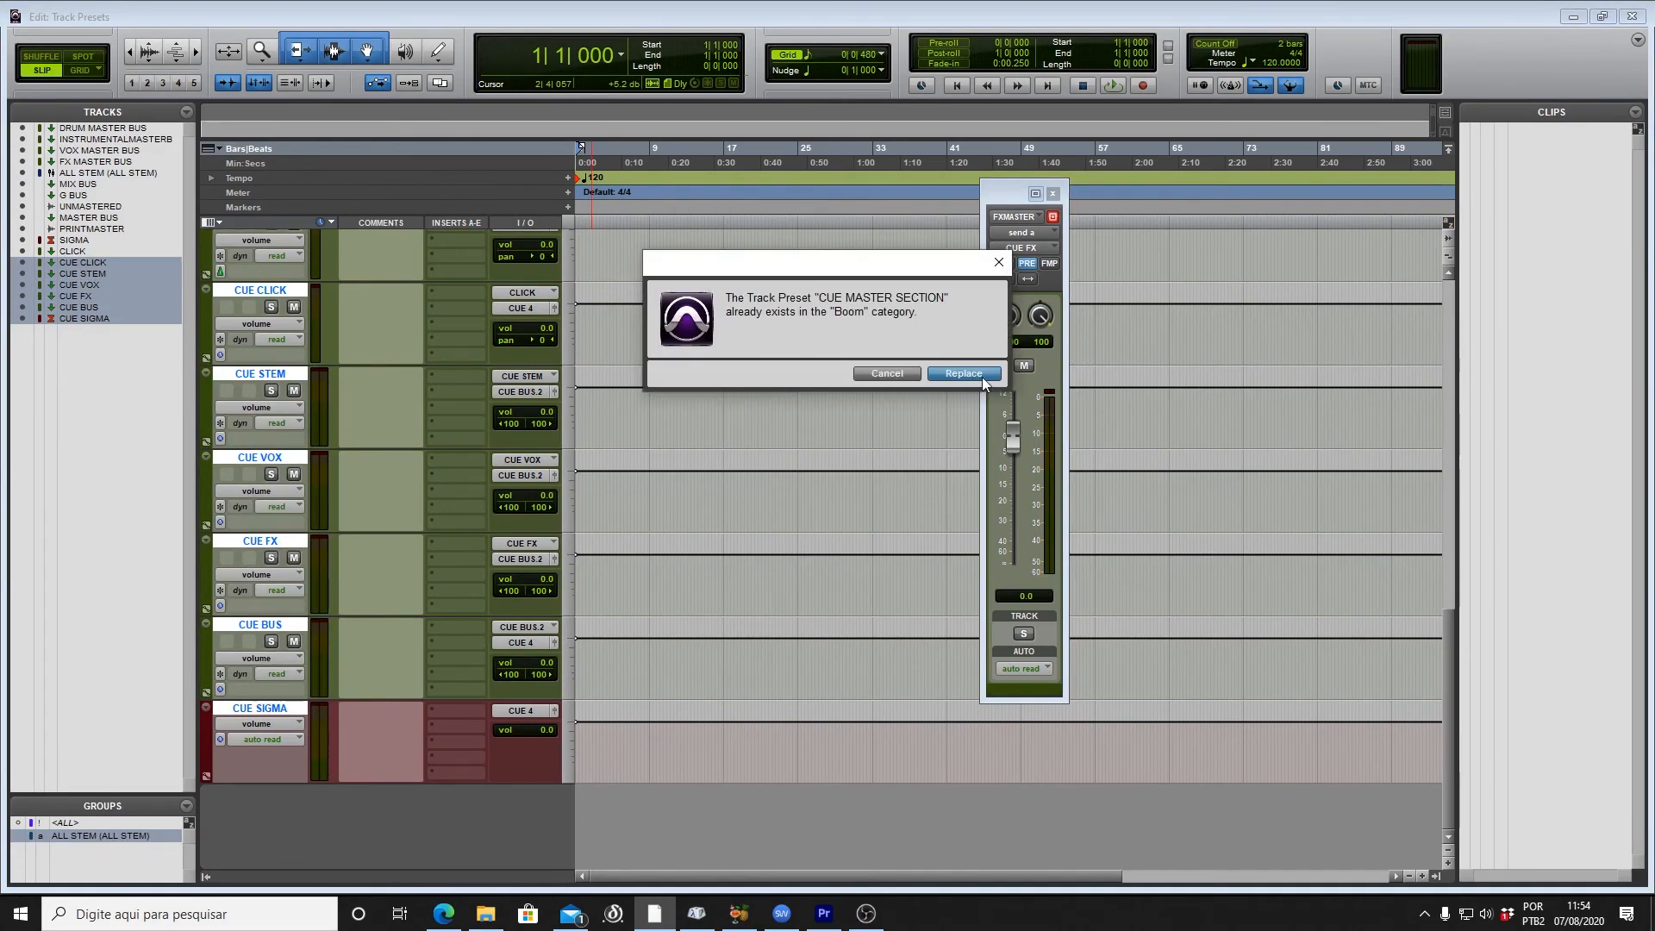